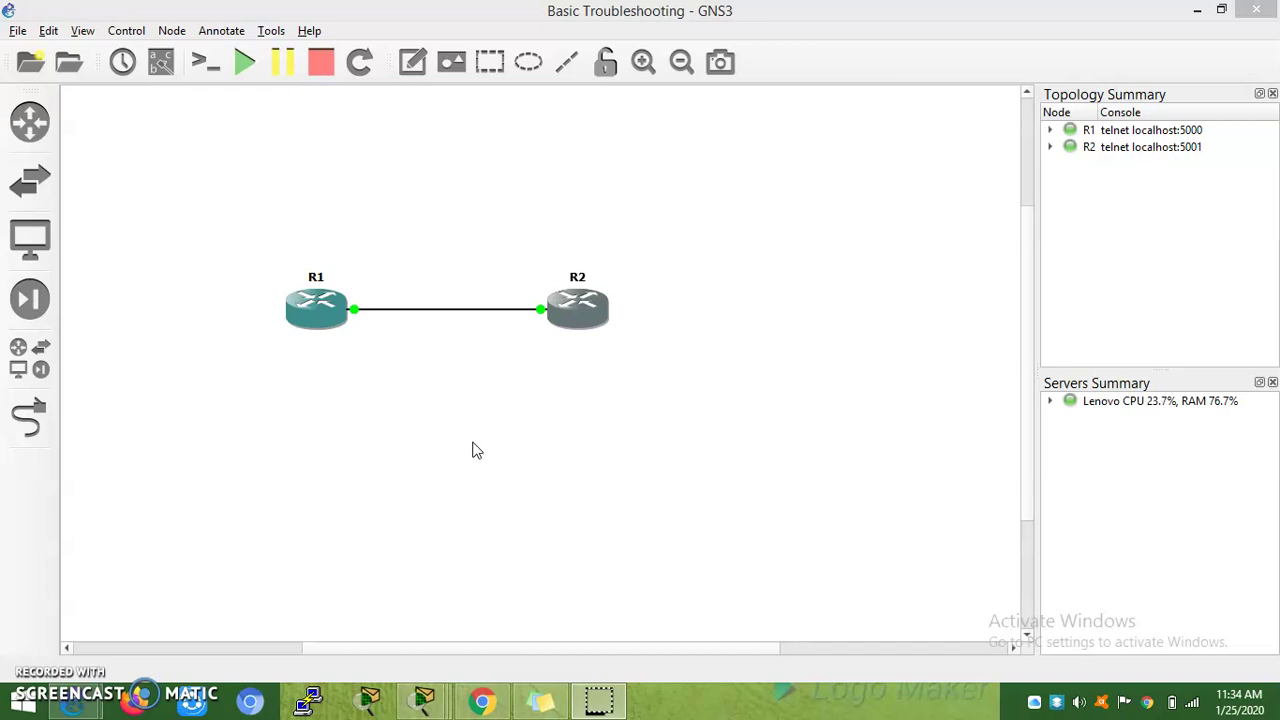
Step: Open R1's console, enlarge it, and clear the boot log to a fresh R1# prompt
click(311, 315)
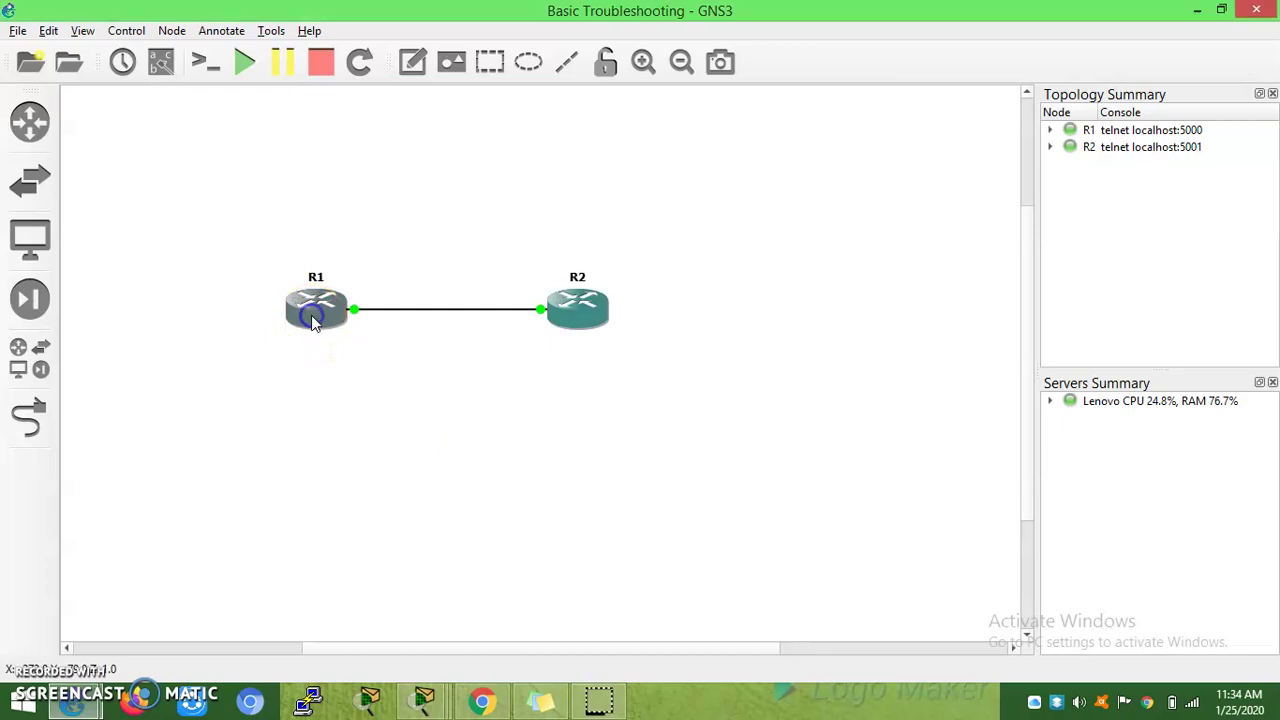
double_click(311, 315)
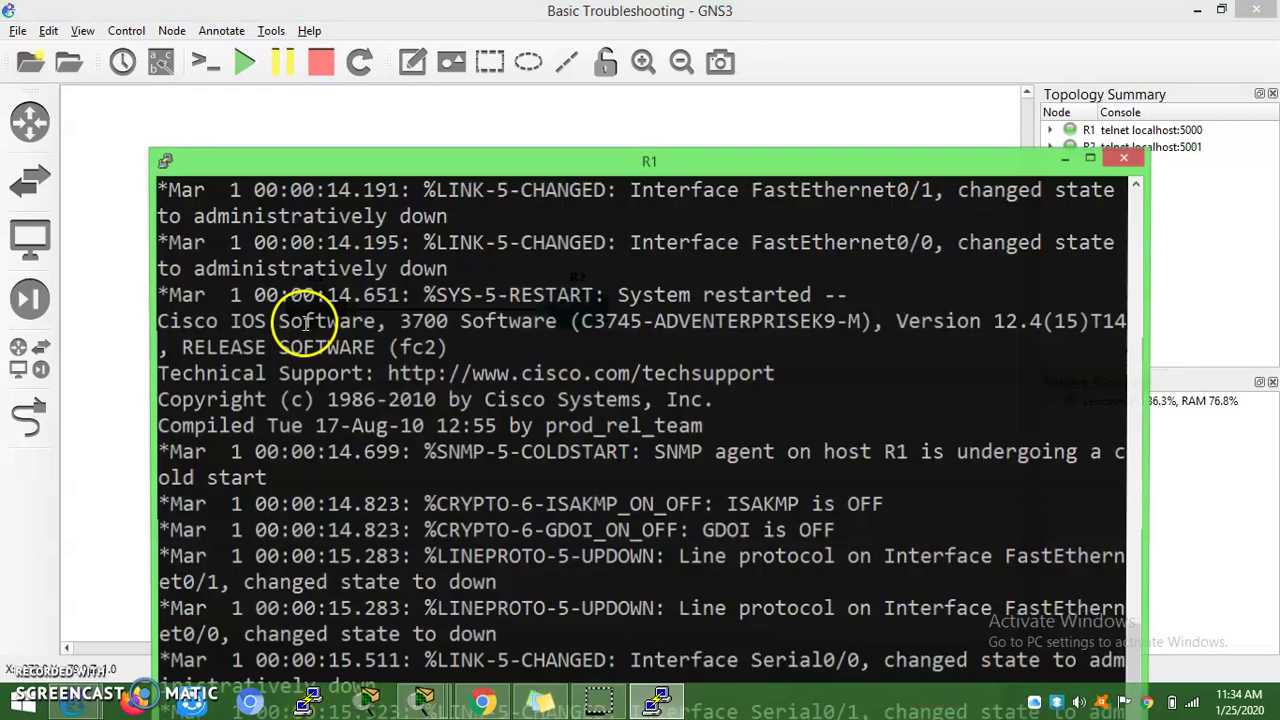
click(512, 308)
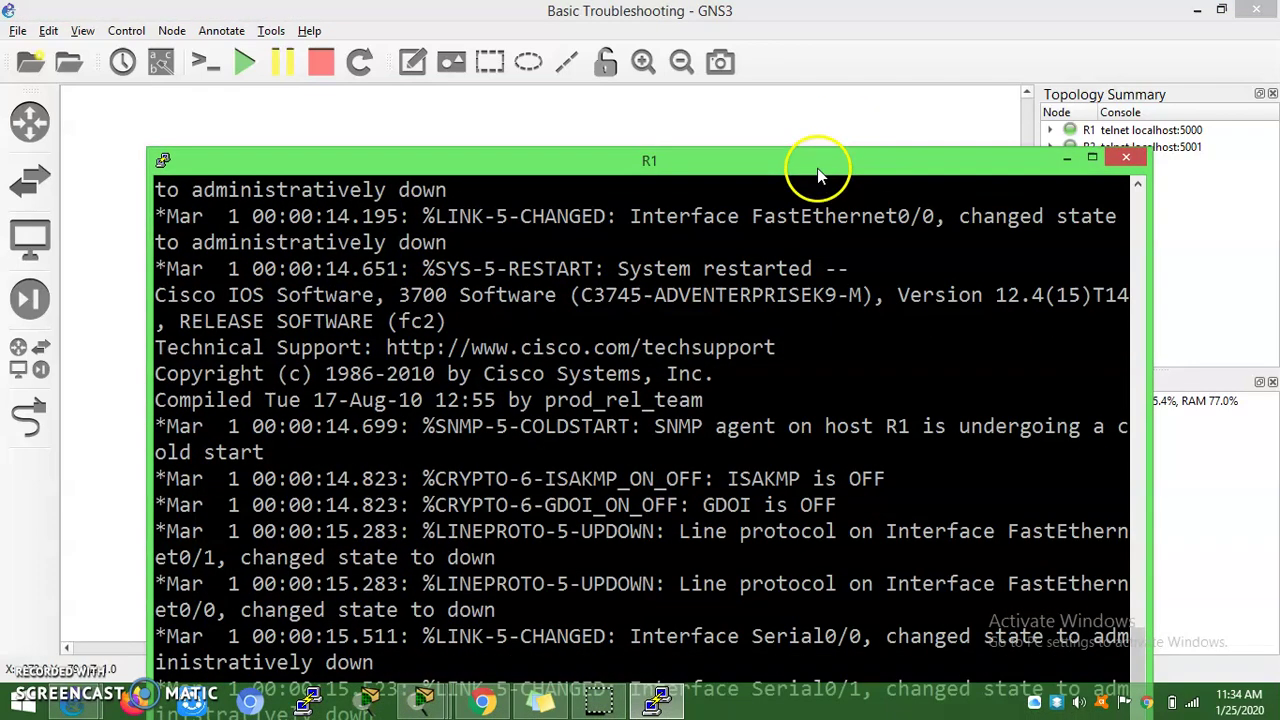
drag(817, 168, 670, 18)
key(Return)
key(Return)
key(Return)
key(Return)
key(Return)
key(Return)
key(Return)
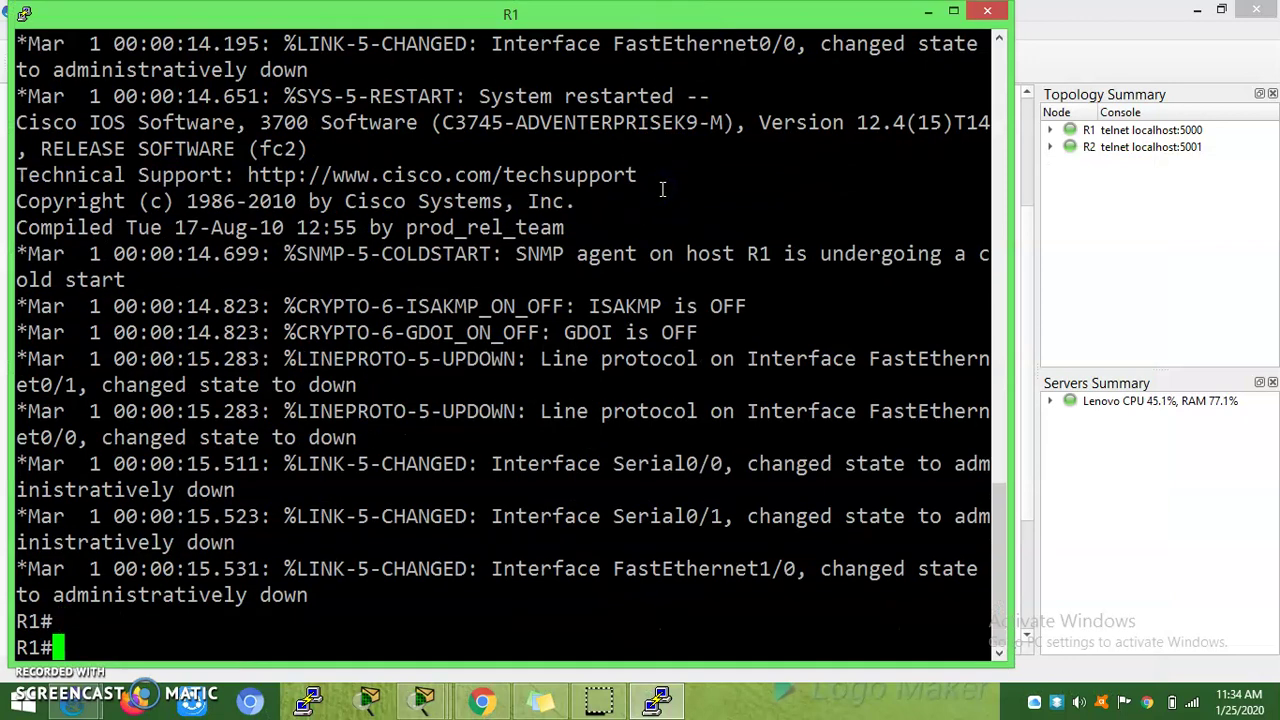
key(Return)
key(Return)
key(Return)
key(Return)
key(Return)
key(Return)
key(Return)
key(Return)
key(Return)
key(Return)
key(Return)
key(Return)
key(Return)
key(Return)
key(Return)
key(Return)
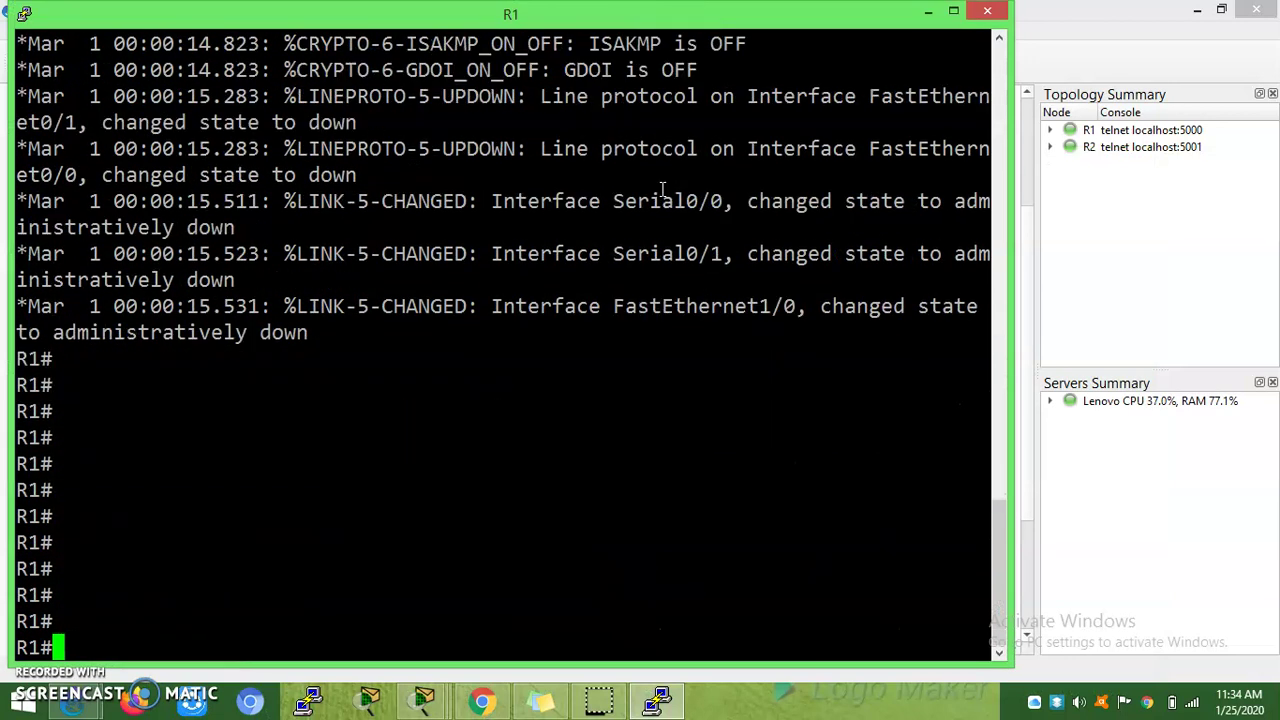
Step: Assign 192.168.1.1 255.255.255.0 to R1's f0/0 and return to the topology
text(conf)
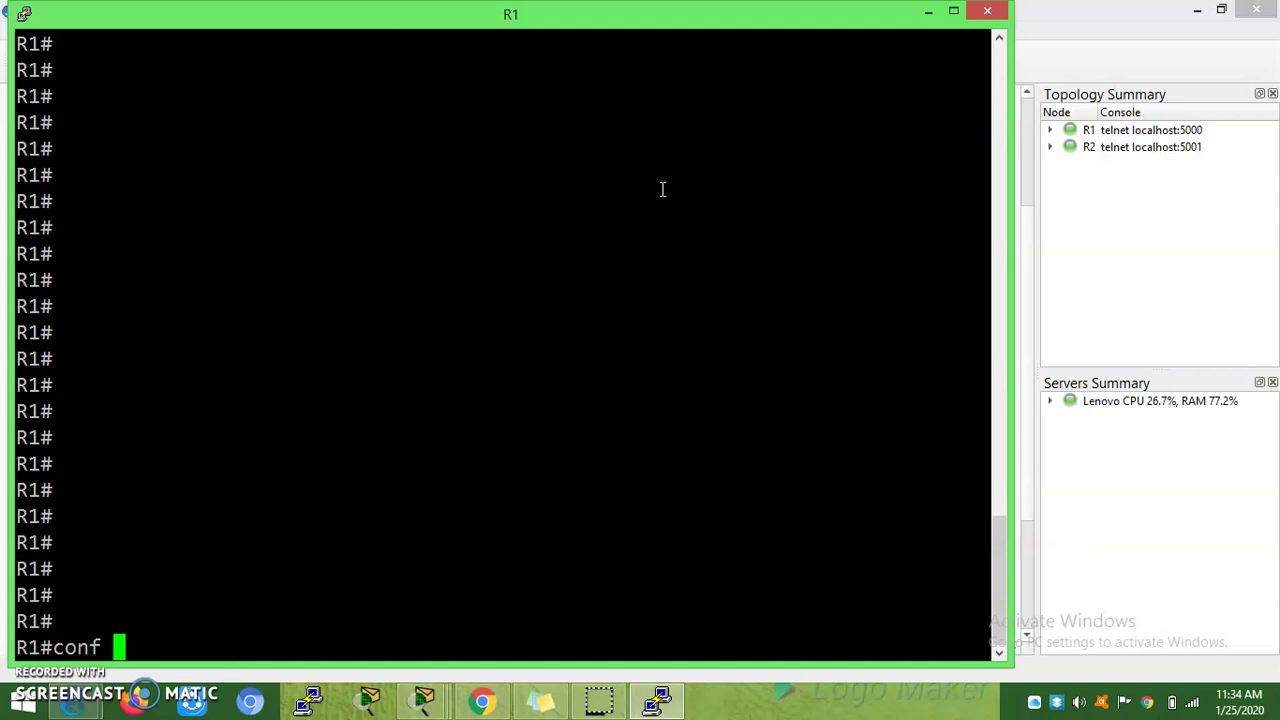
click(660, 186)
text(t)
key(Return)
text(int)
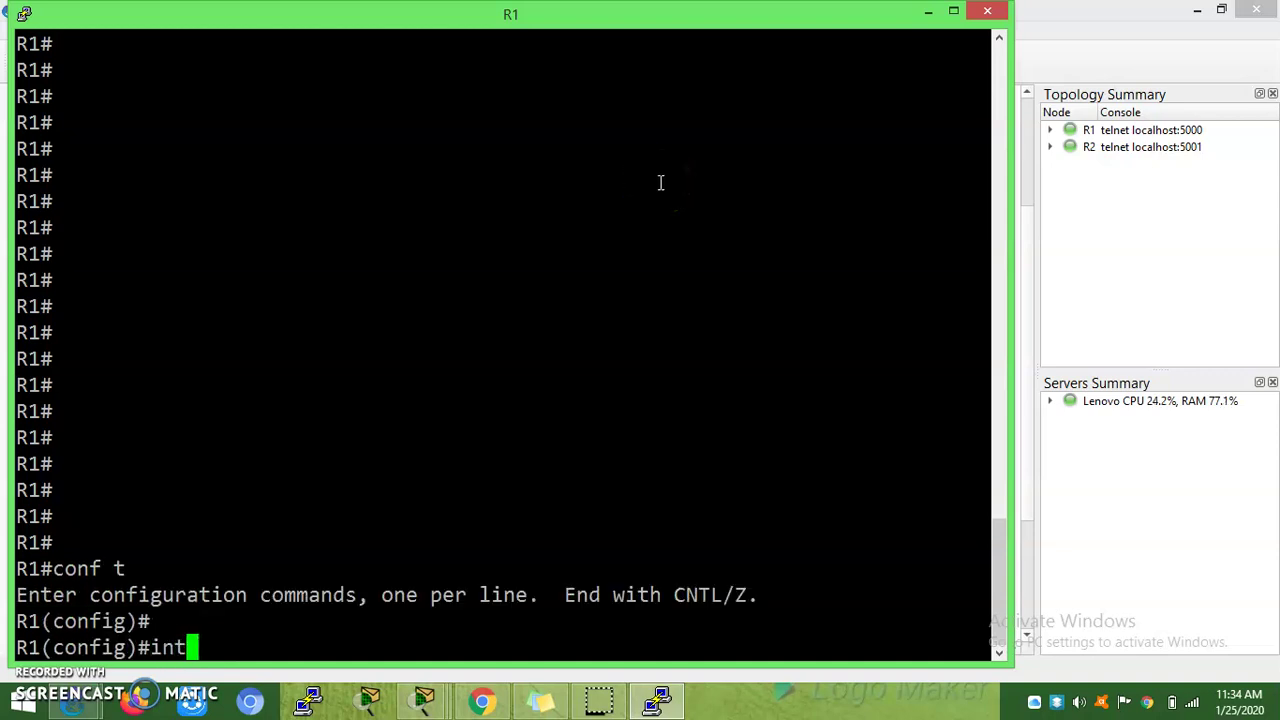
key(Tab)
text(f0/)
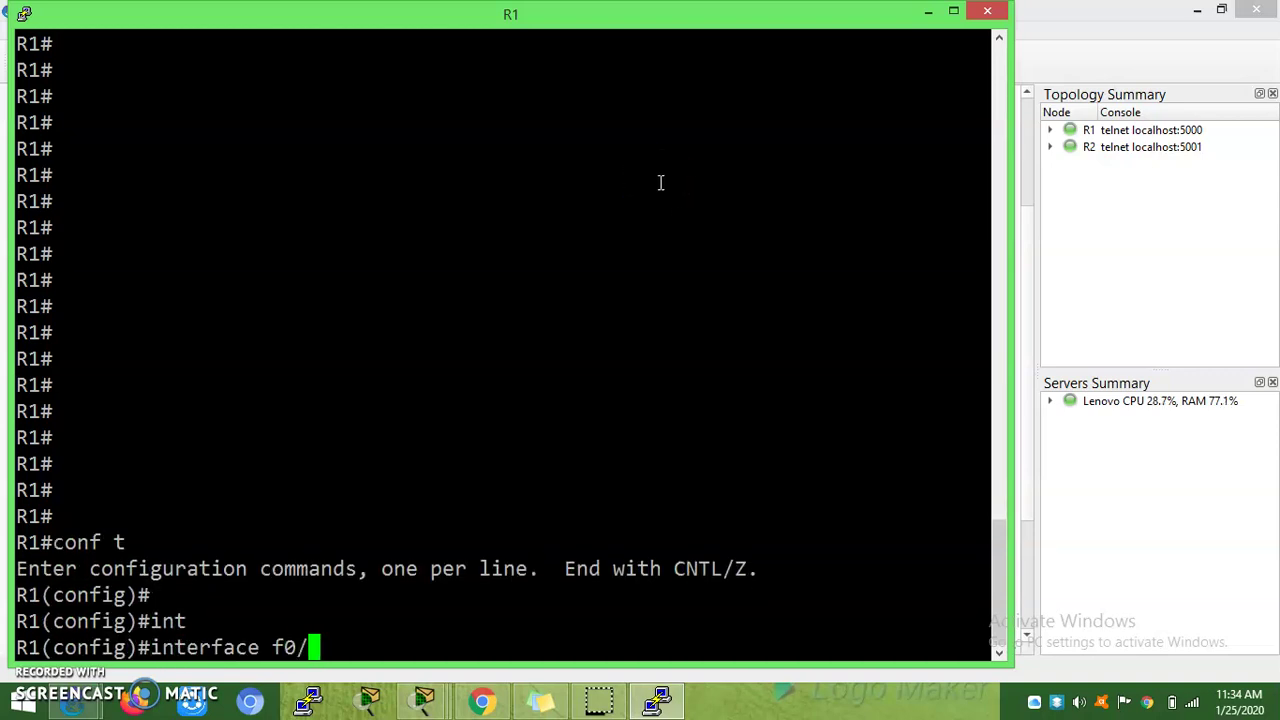
text(0)
key(Return)
text(ip)
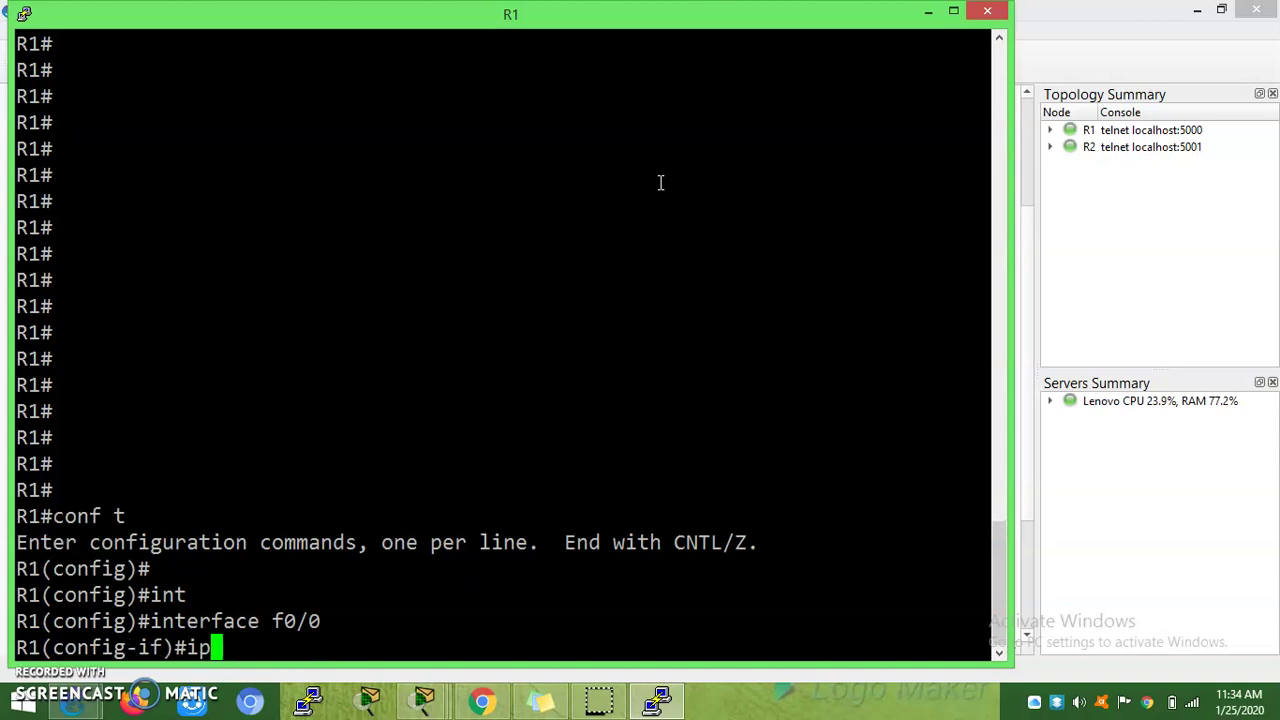
text( add)
key(Tab)
text(192)
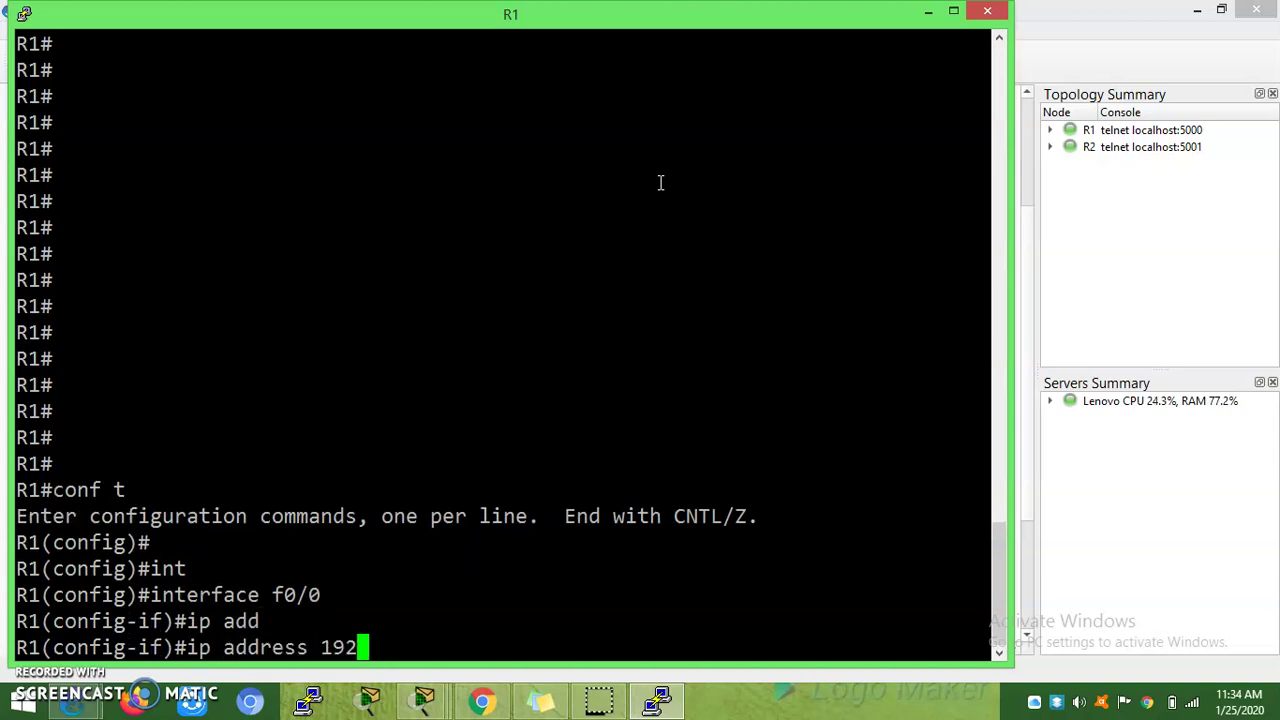
key(BackSpace)
text(.168.1.1)
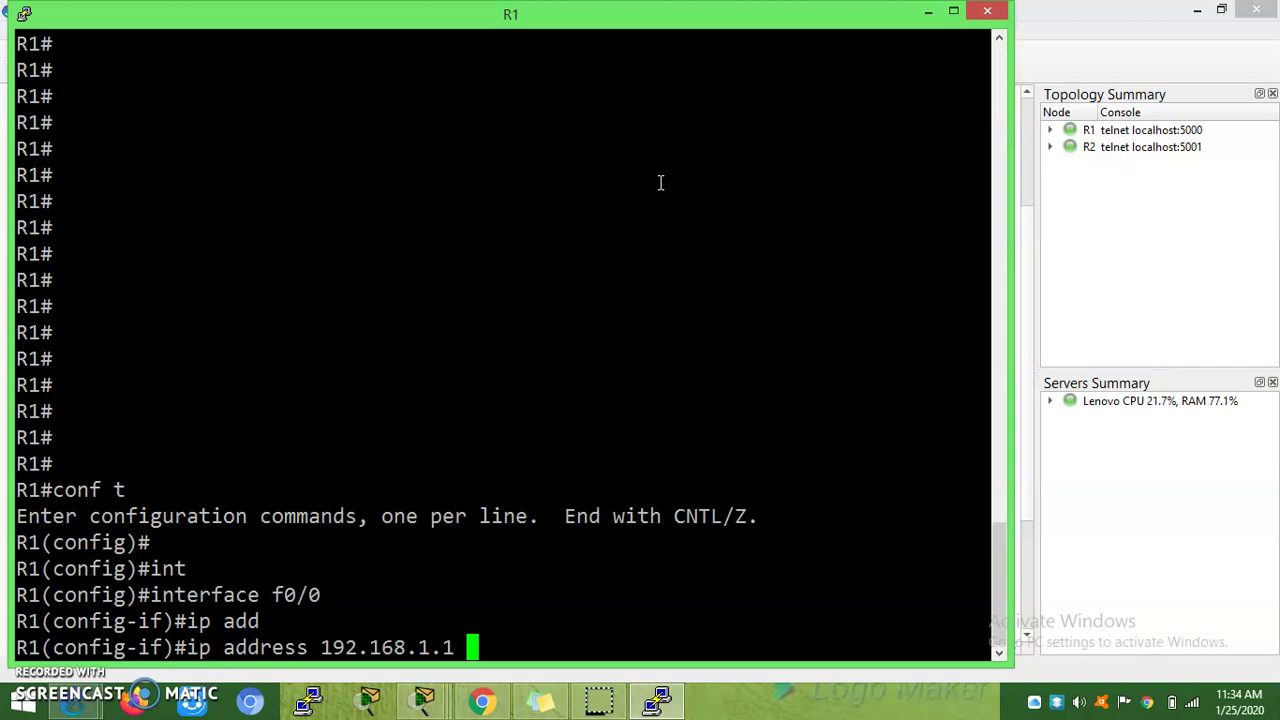
text( 255.255.)
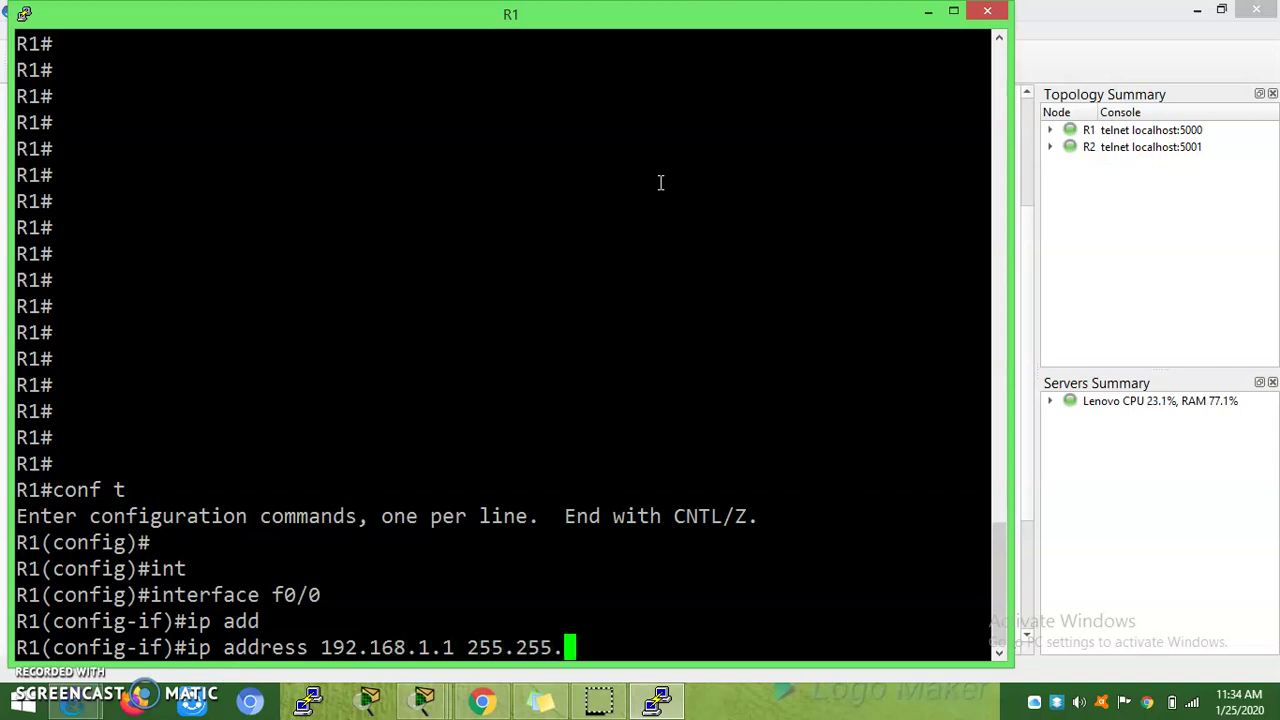
text(255.0)
key(Return)
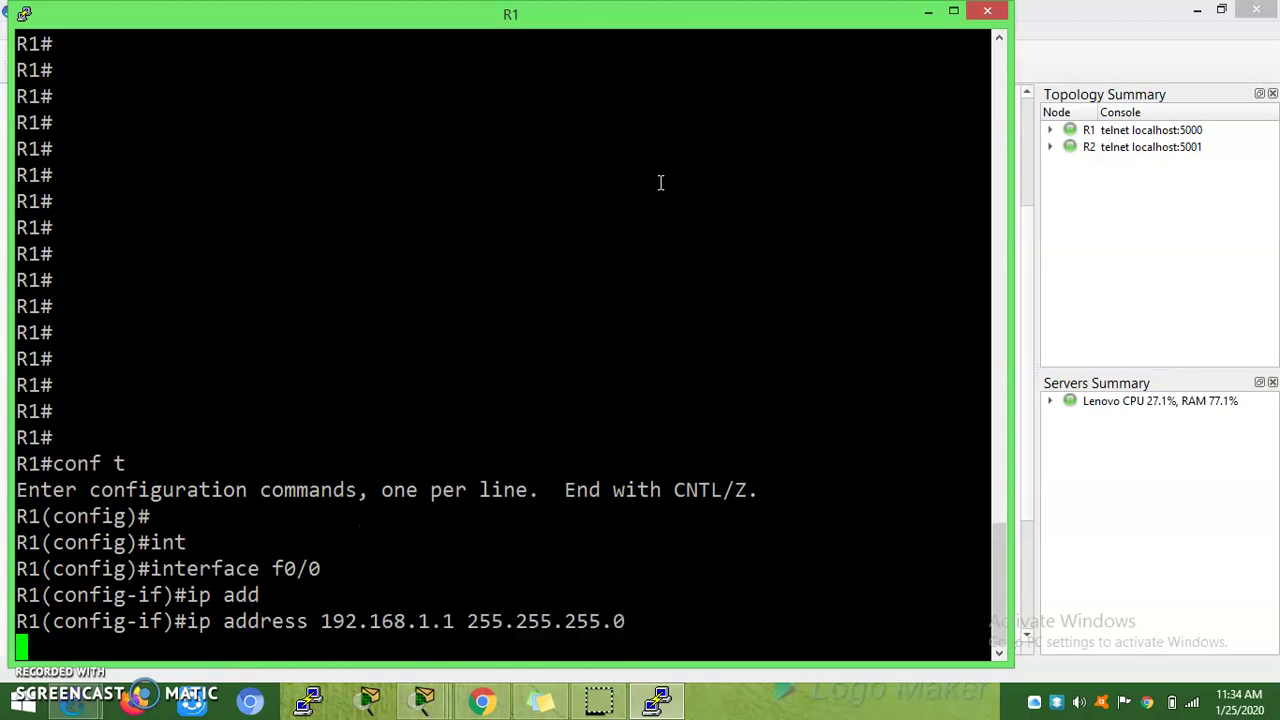
key(Return)
key(Return)
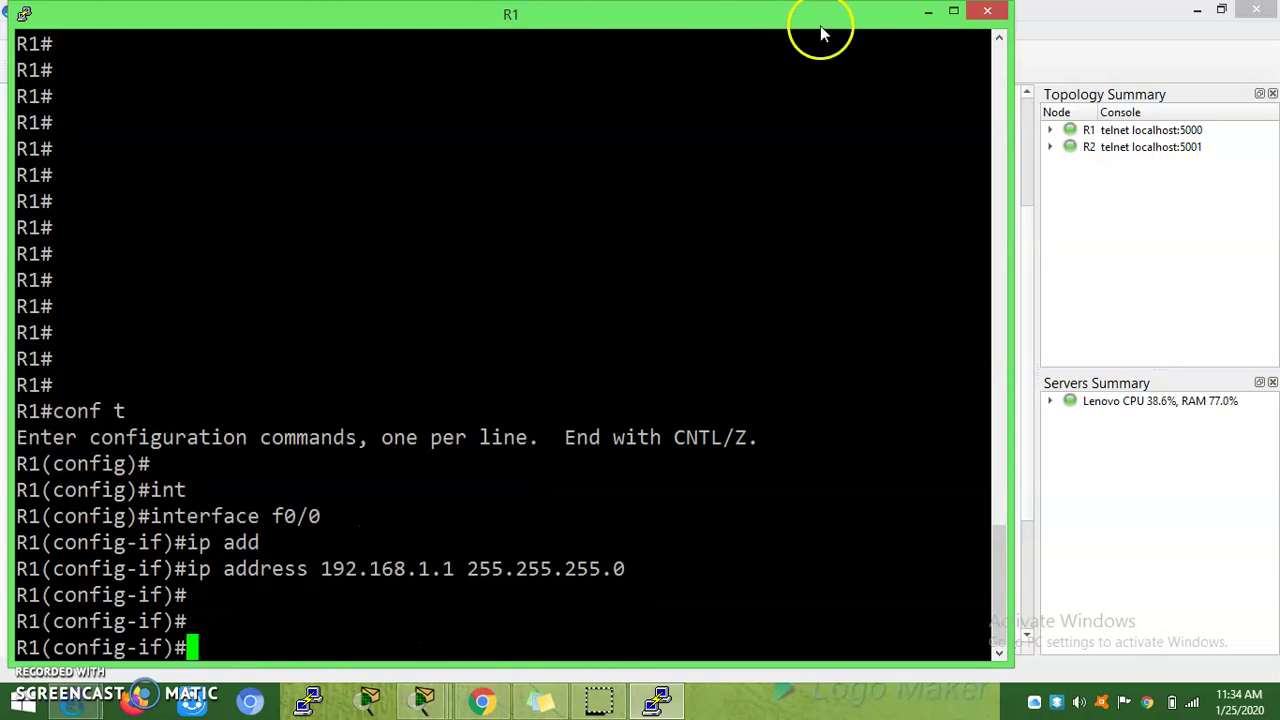
click(928, 12)
Step: Open R2's console beside R1's and enter global configuration mode with conf t
click(595, 318)
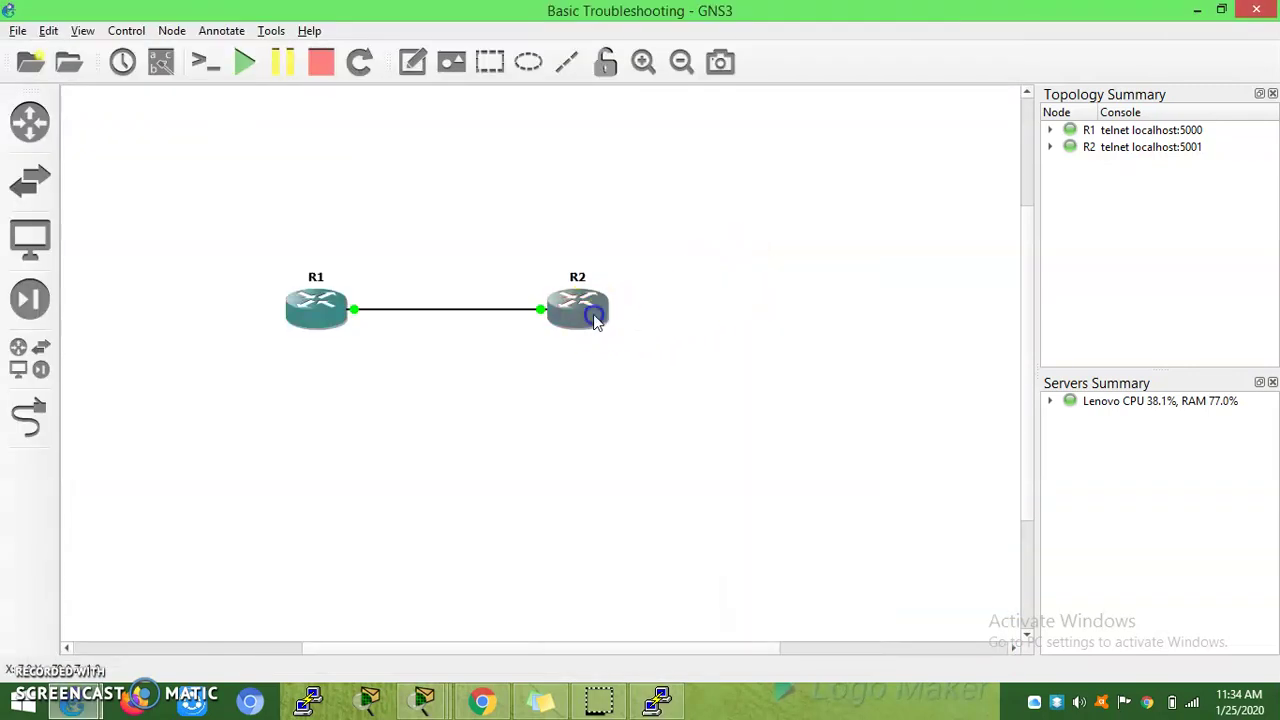
double_click(595, 318)
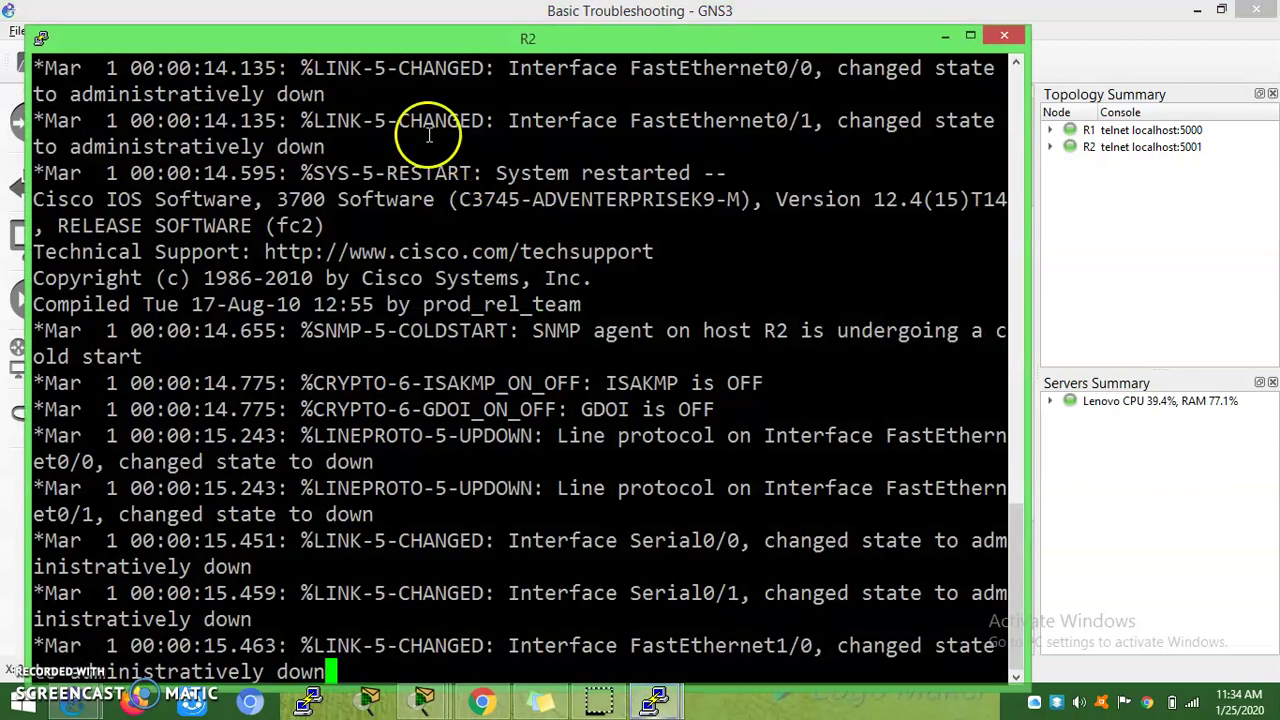
drag(386, 29, 762, 56)
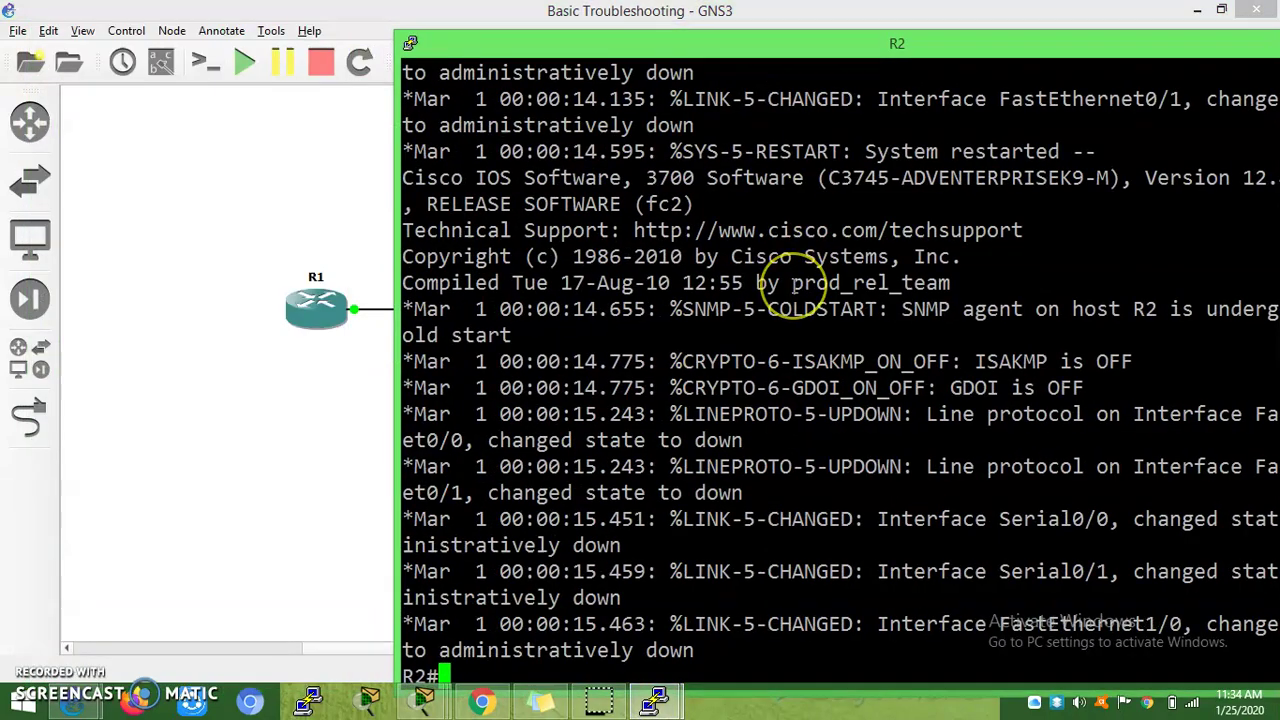
key(Return)
key(Return)
key(Return)
key(Return)
text(con)
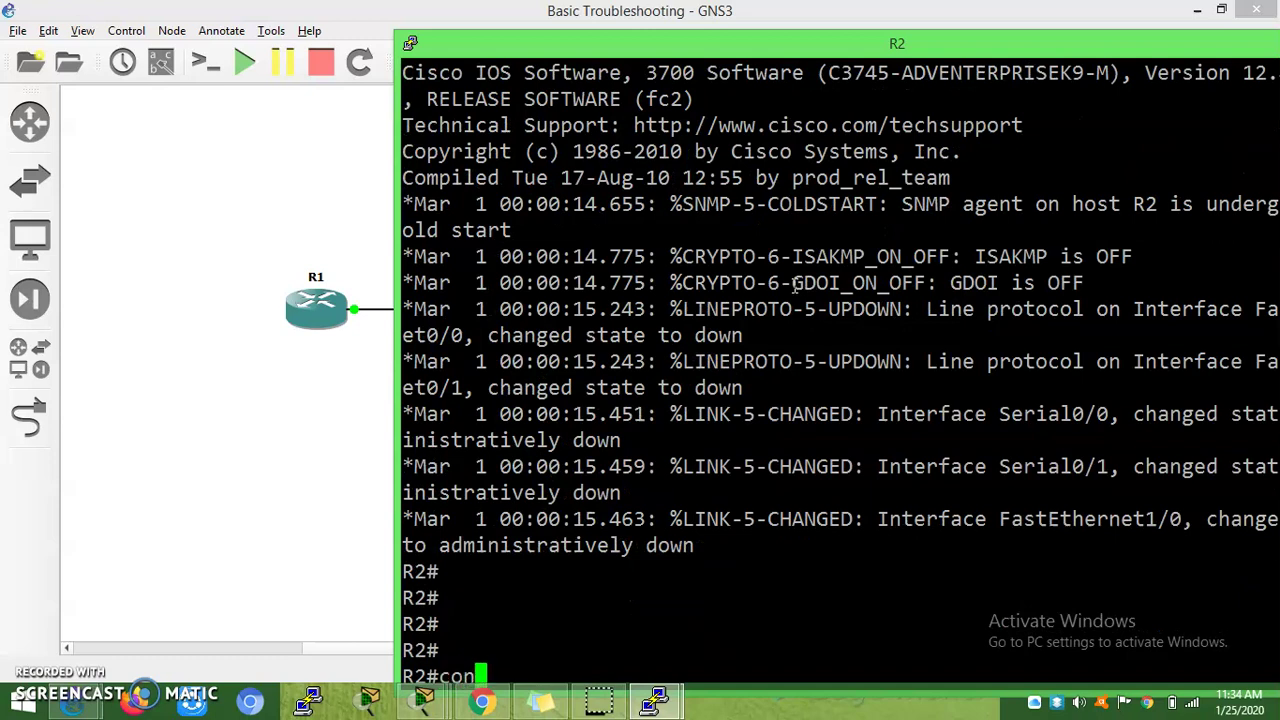
text(f t)
key(Return)
key(Return)
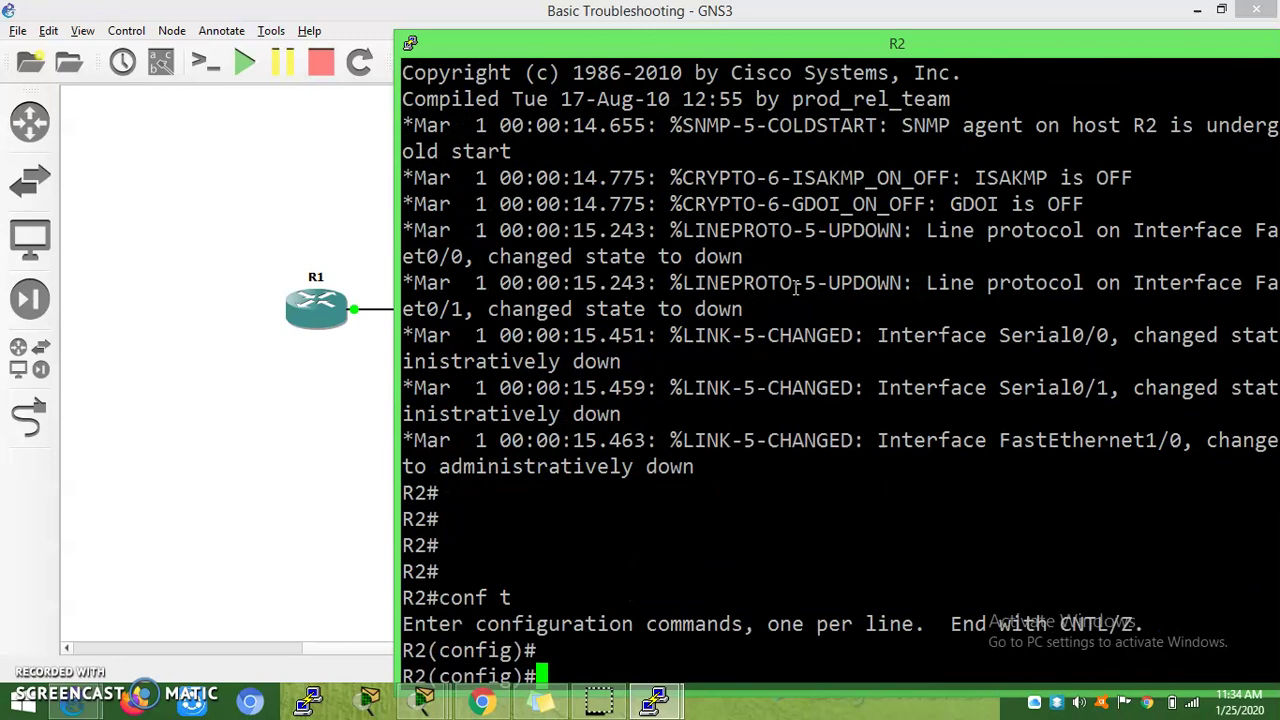
Step: Give R2's FastEthernet0/0 the address 192.168.1.2 255.255.255.0
text(ip add)
key(Tab)
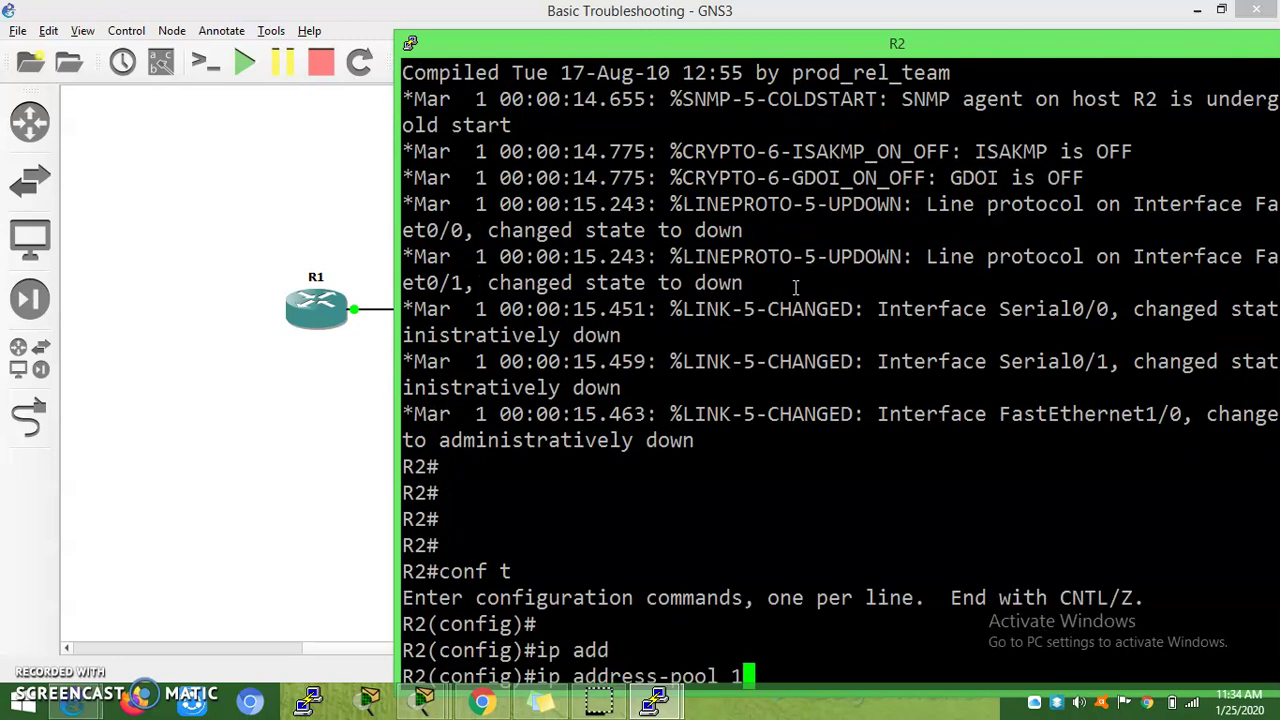
key(BackSpace)
key(BackSpace)
key(BackSpace)
key(BackSpace)
key(BackSpace)
key(BackSpace)
key(BackSpace)
key(BackSpace)
key(BackSpace)
key(BackSpace)
key(BackSpace)
key(BackSpace)
key(BackSpace)
key(BackSpace)
key(BackSpace)
key(BackSpace)
key(BackSpace)
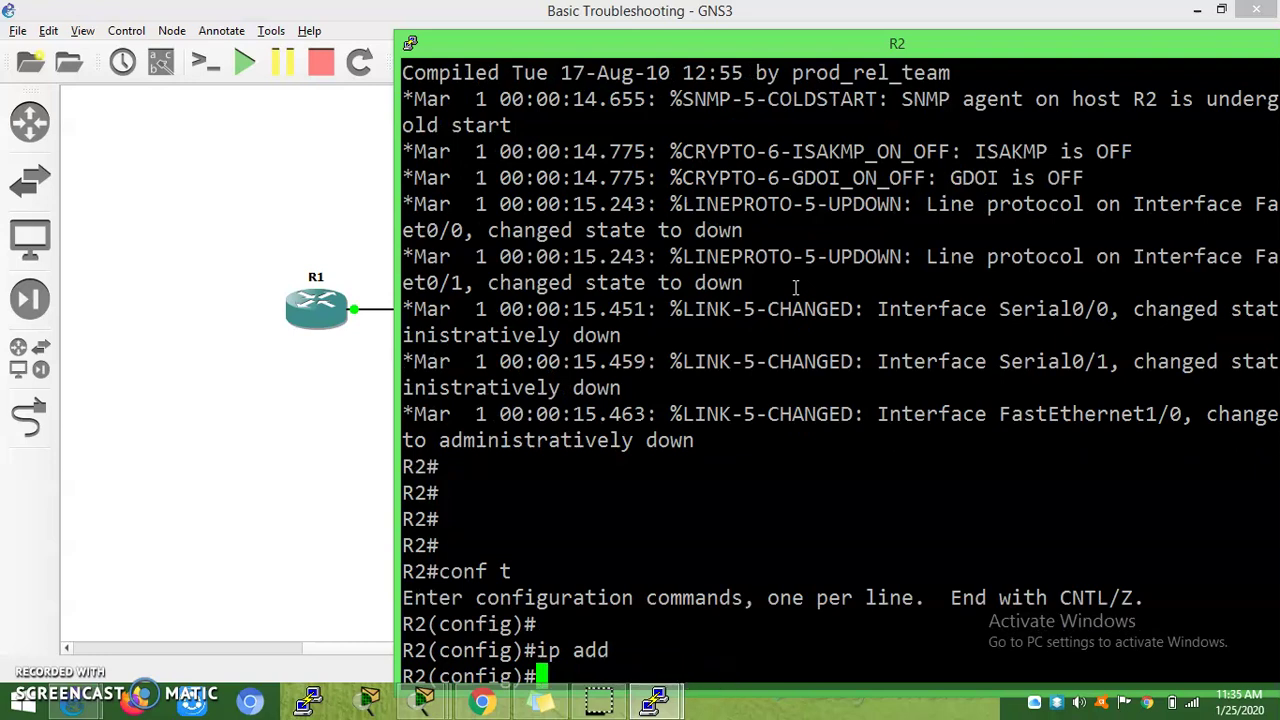
text(int)
key(Tab)
text(f)
key(Tab)
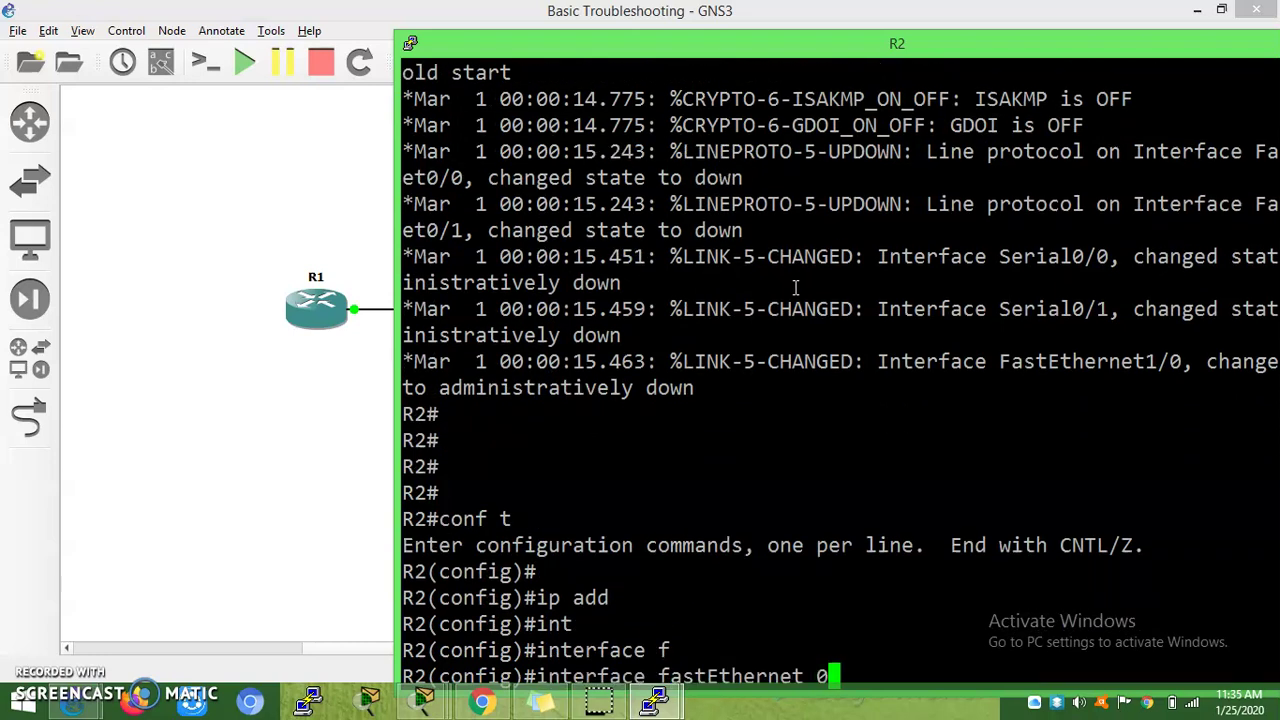
text(0/0)
key(Return)
key(Return)
key(Return)
text(ip)
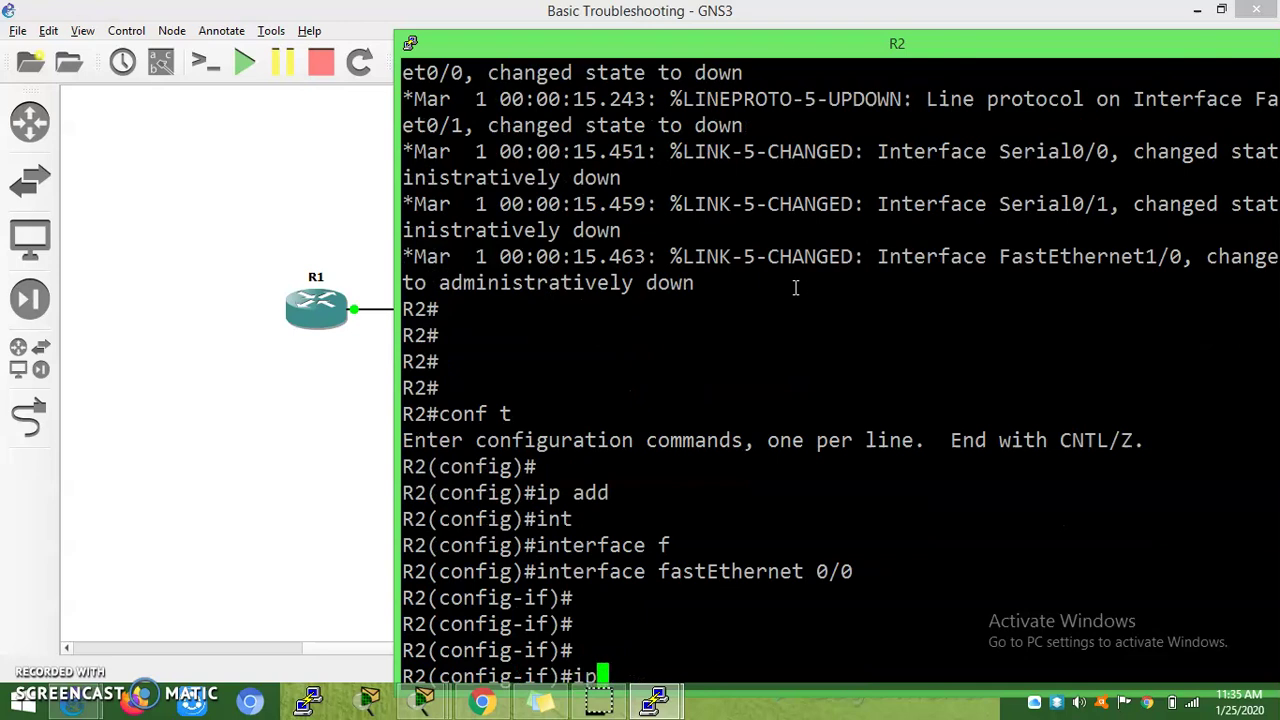
text( add)
key(Tab)
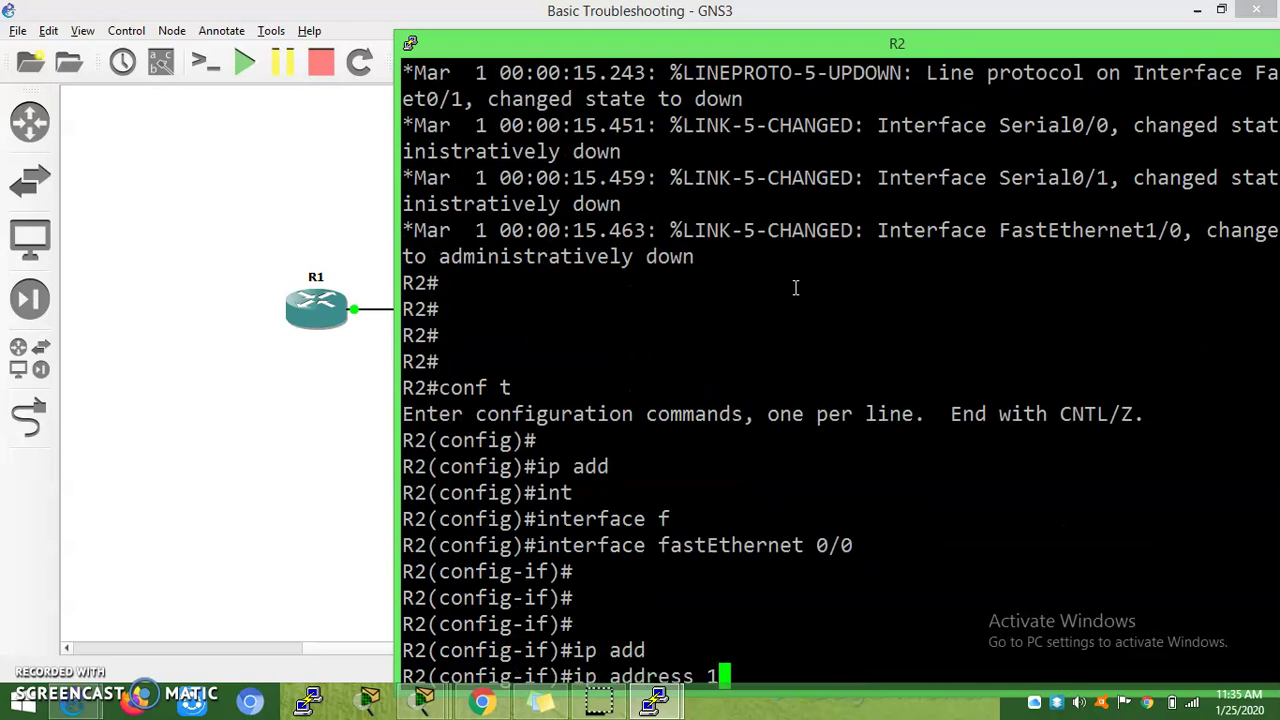
drag(766, 43, 752, 0)
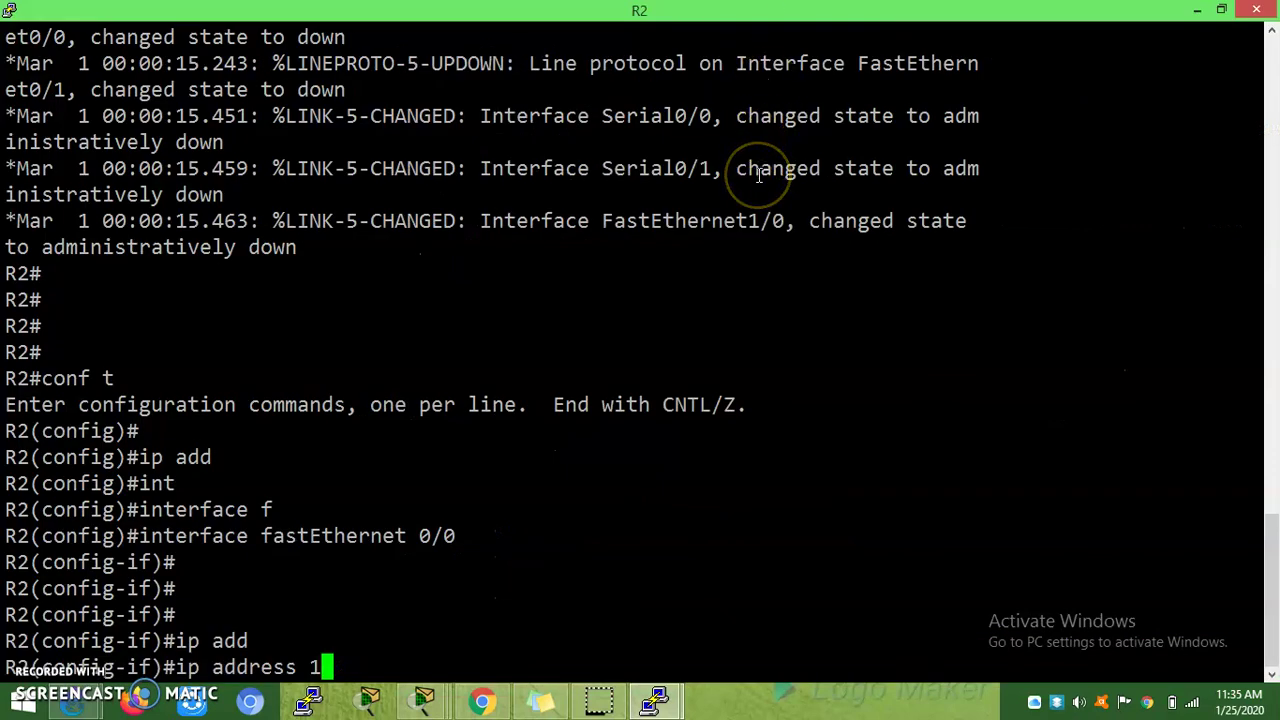
text(.1)
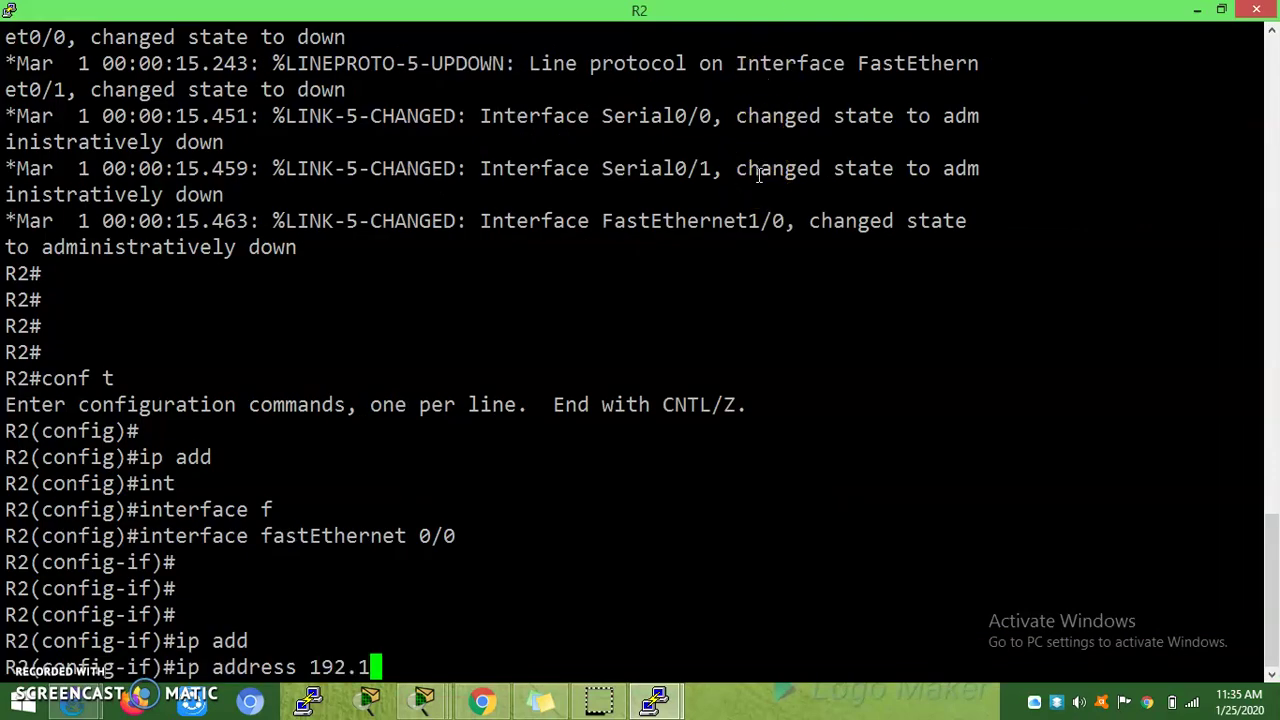
text(68.1.2 255,)
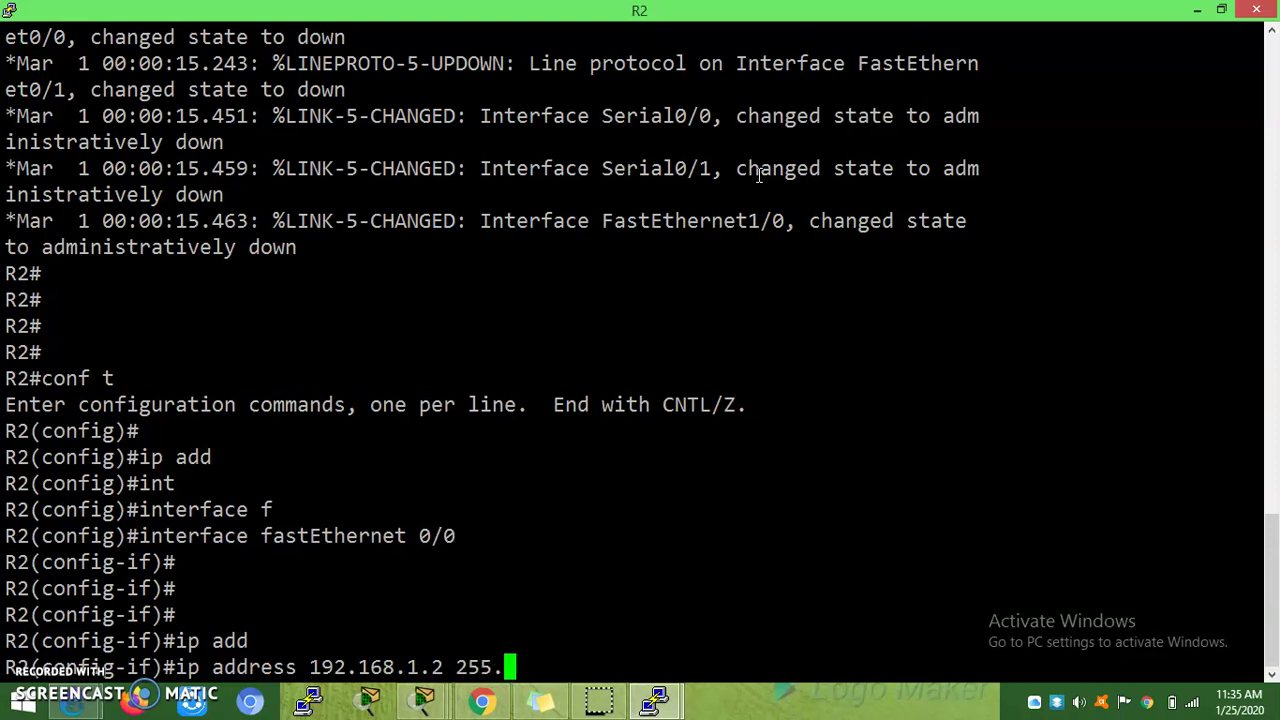
text(255.255)
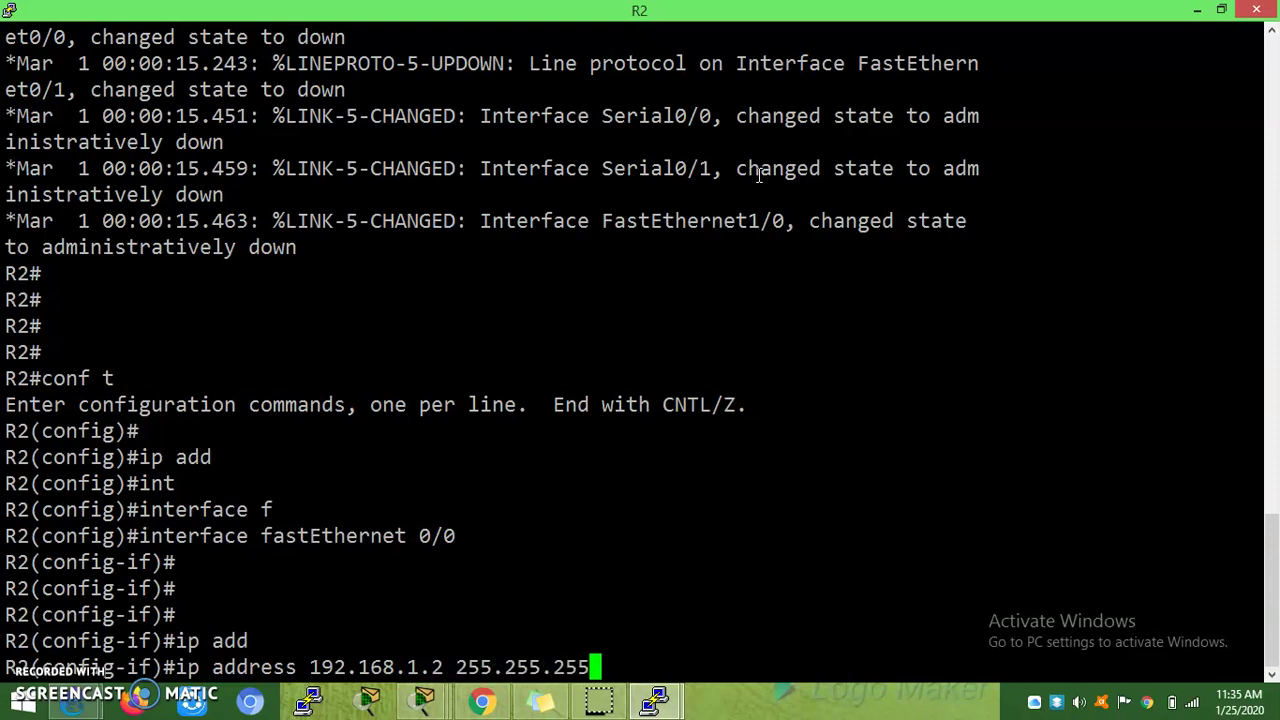
text(.0)
key(Return)
key(Return)
key(Return)
key(Return)
Step: Enable the interface with no shutdown and return to the R2# prompt
text(no)
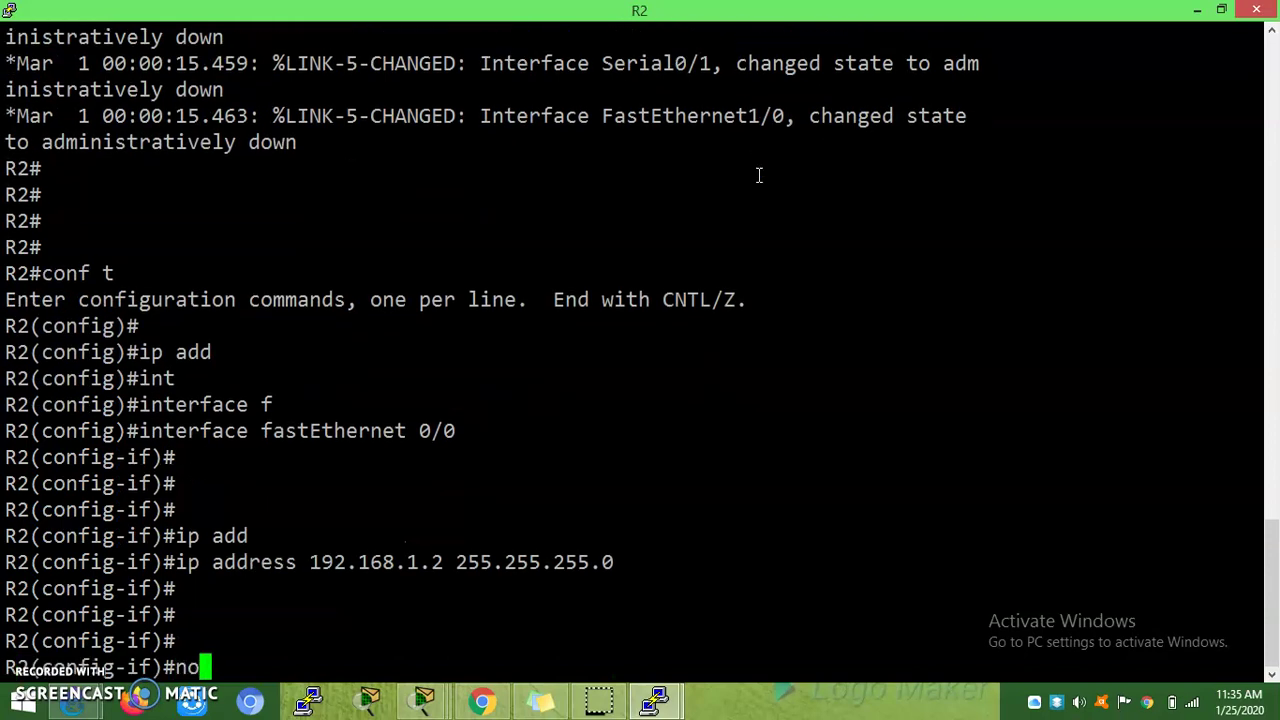
text( shu)
key(Tab)
key(Return)
key(Return)
key(Return)
key(Return)
key(Return)
key(Return)
key(Return)
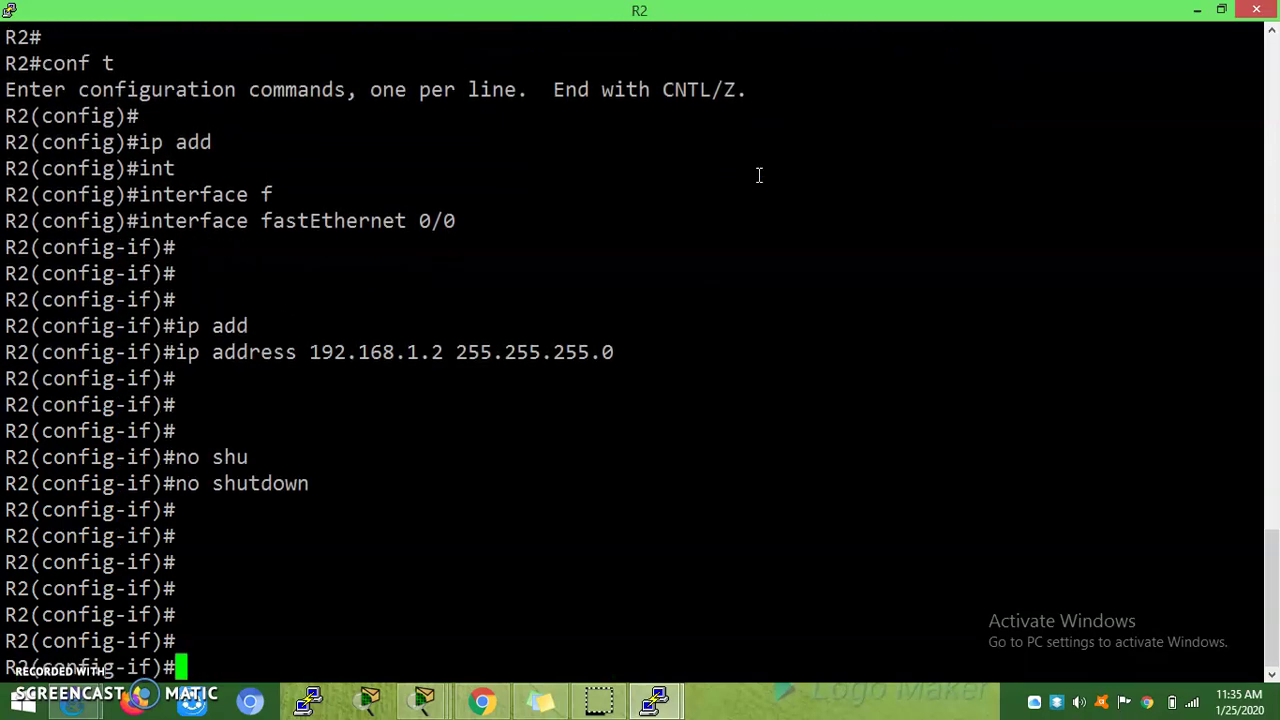
key(ctrl+z)
key(Return)
key(Return)
key(Return)
key(Return)
key(Return)
key(Return)
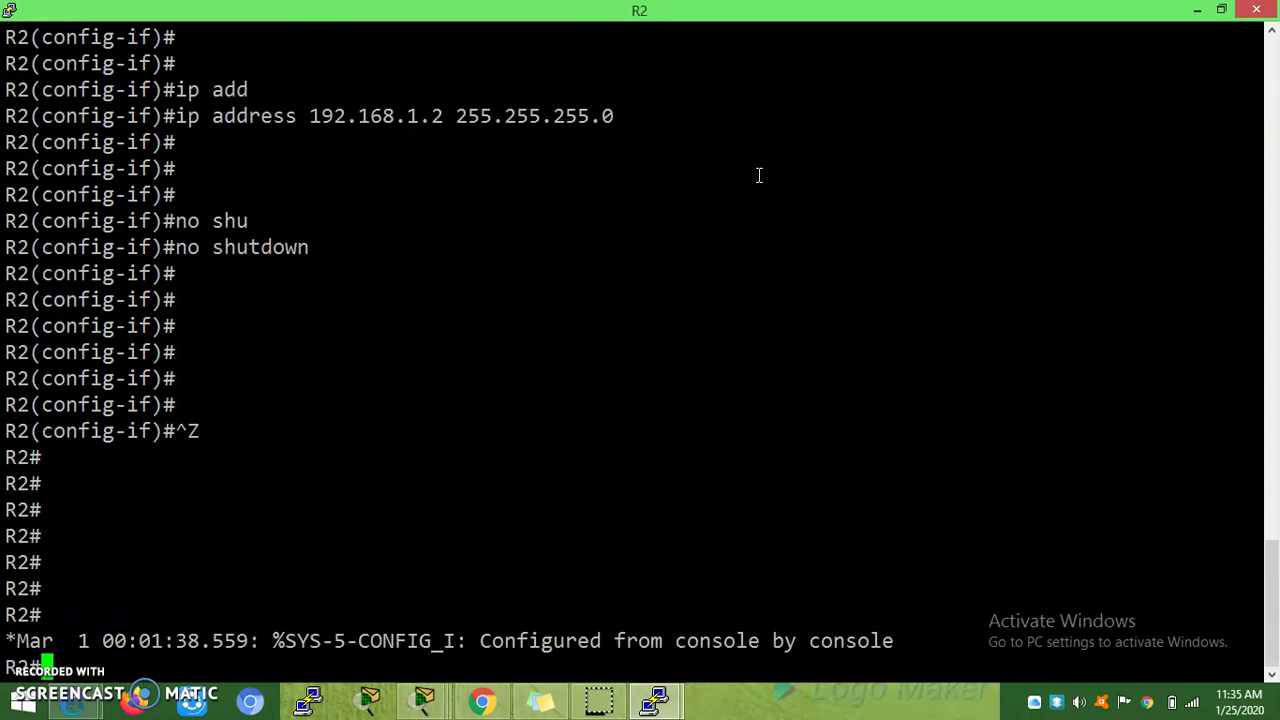
key(Return)
key(Return)
key(Return)
key(Return)
key(Return)
key(Return)
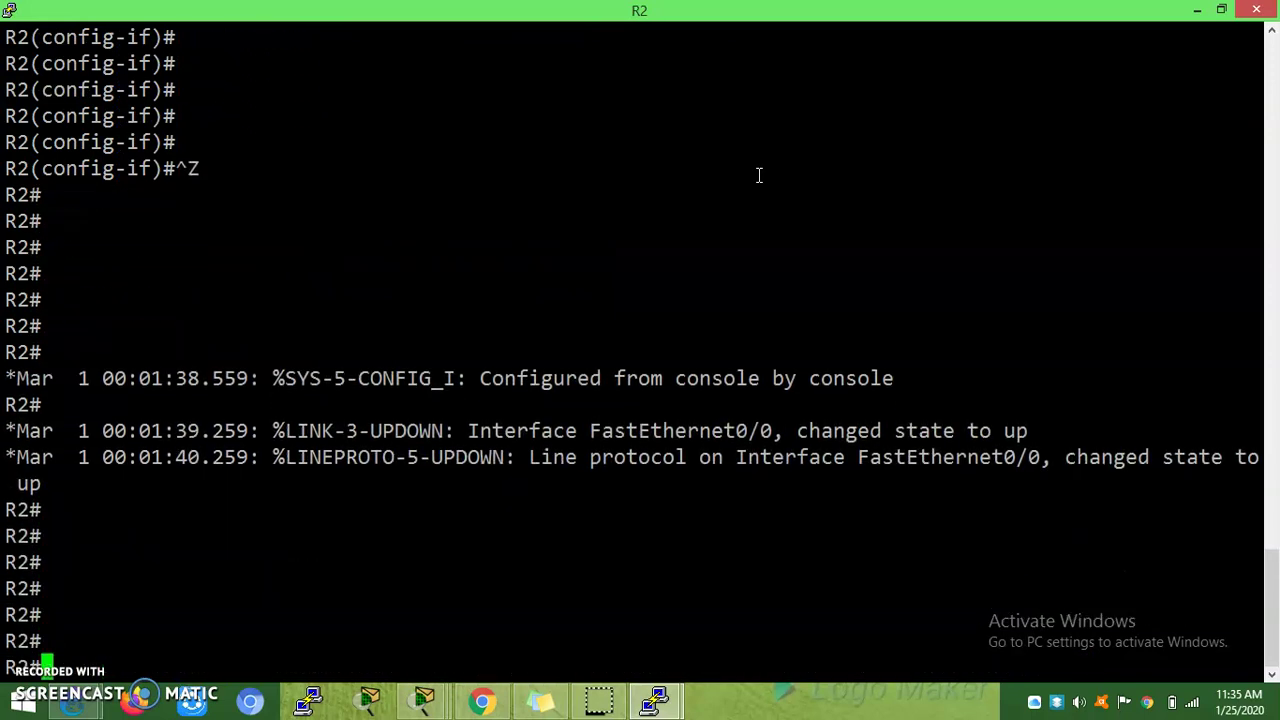
Step: Ping 192.168.1.1 from R2 (0/5 success) and float R2's console over the topology
text(ping 192.)
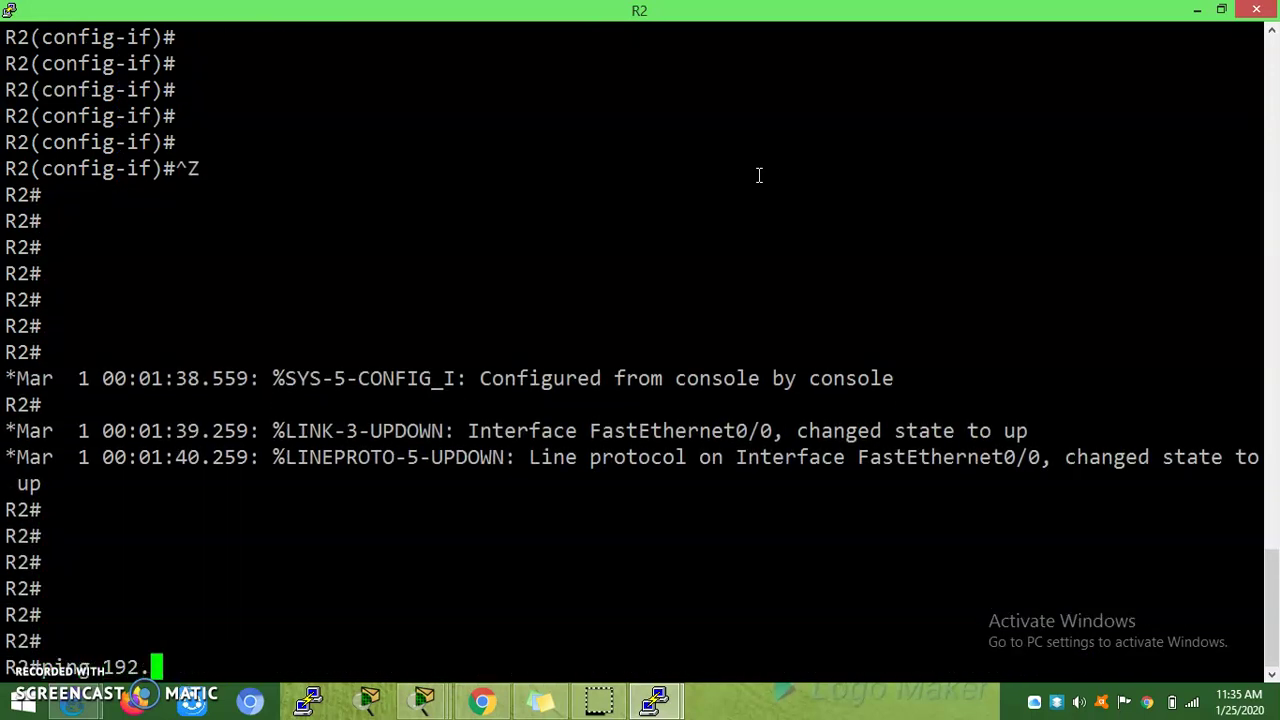
text(168.1.1)
key(Return)
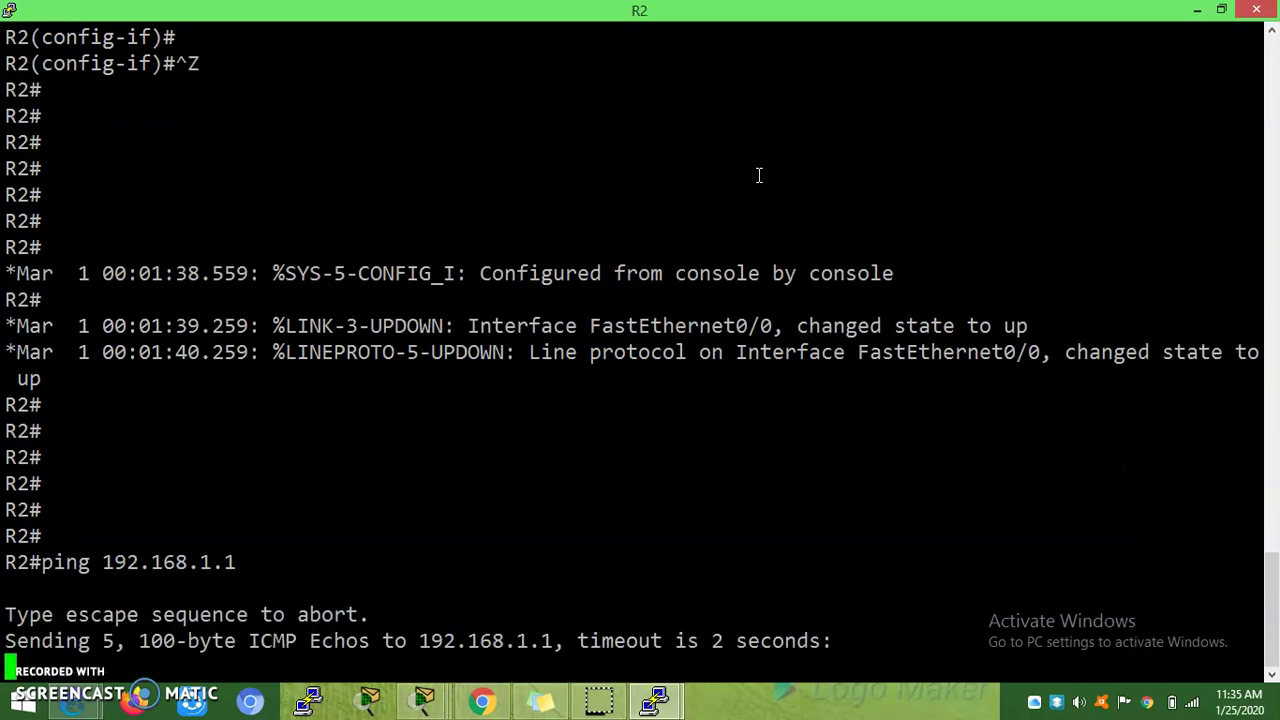
click(1221, 10)
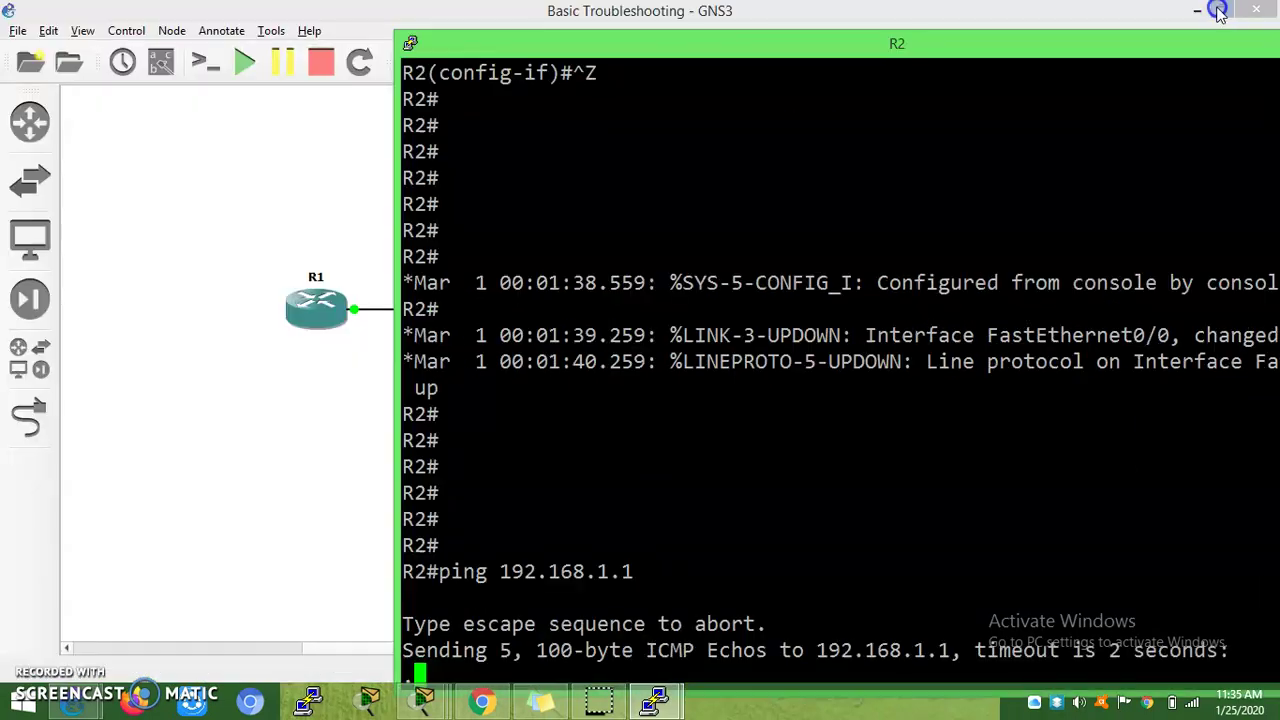
click(888, 55)
drag(888, 55, 890, 4)
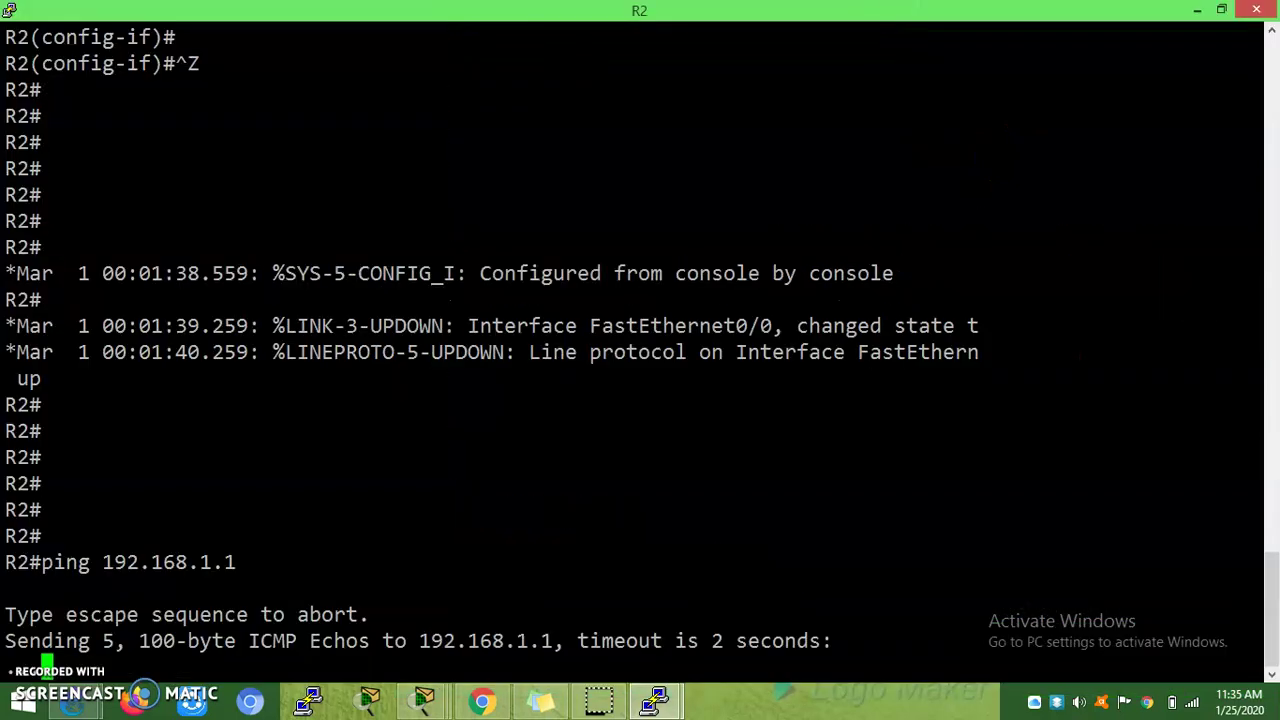
drag(673, 19, 742, 31)
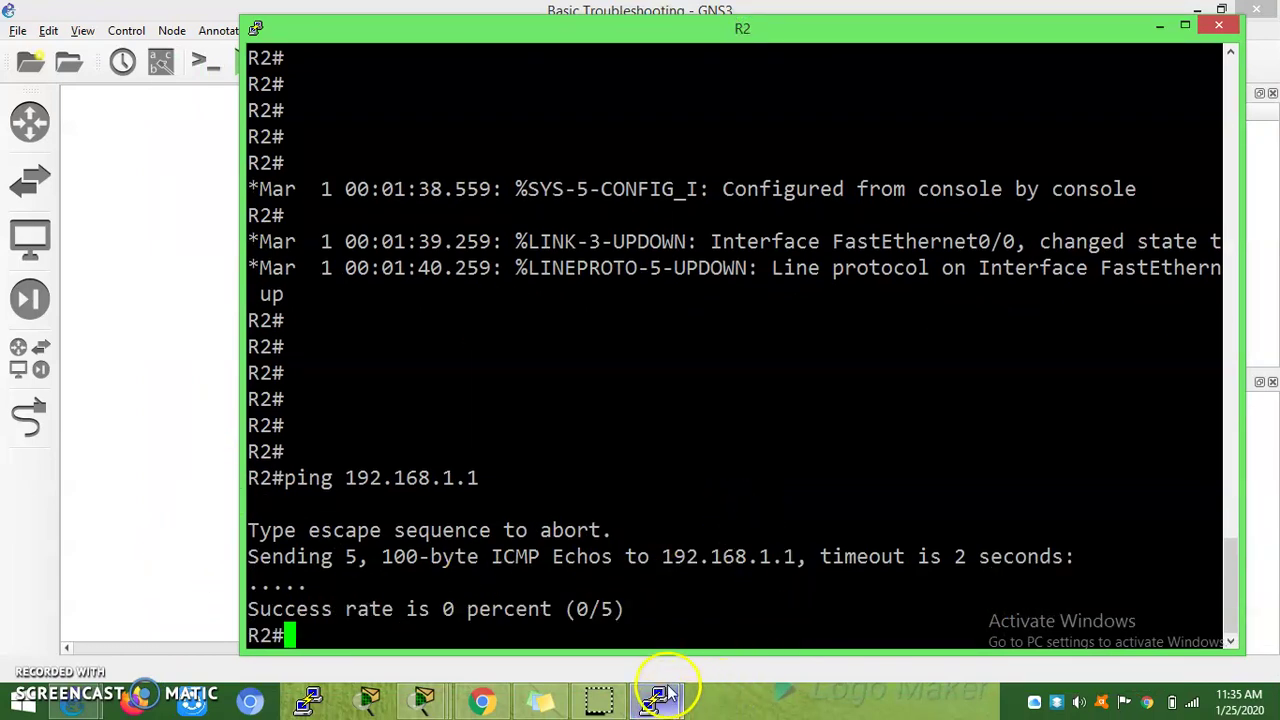
click(760, 504)
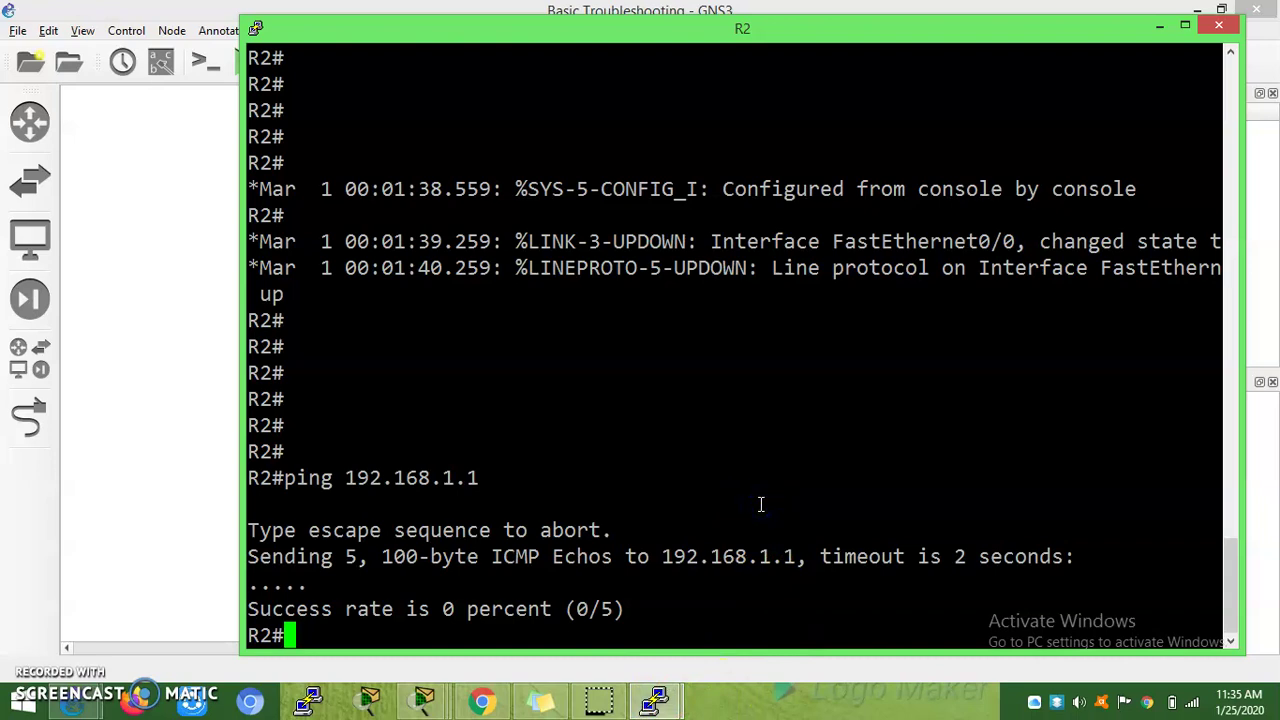
Step: Run show ip interface brief on R2 and check FastEthernet0/0 is up/up
text(sh ip int)
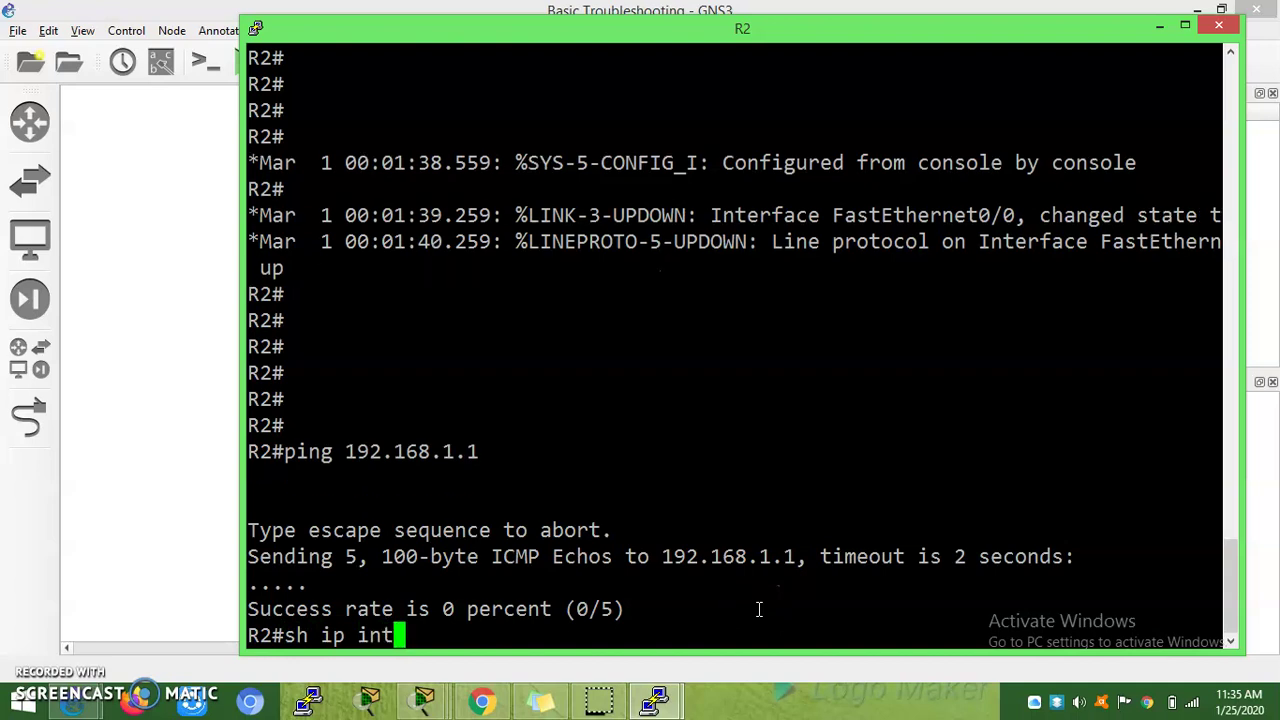
key(Tab)
text(br)
key(Tab)
key(Return)
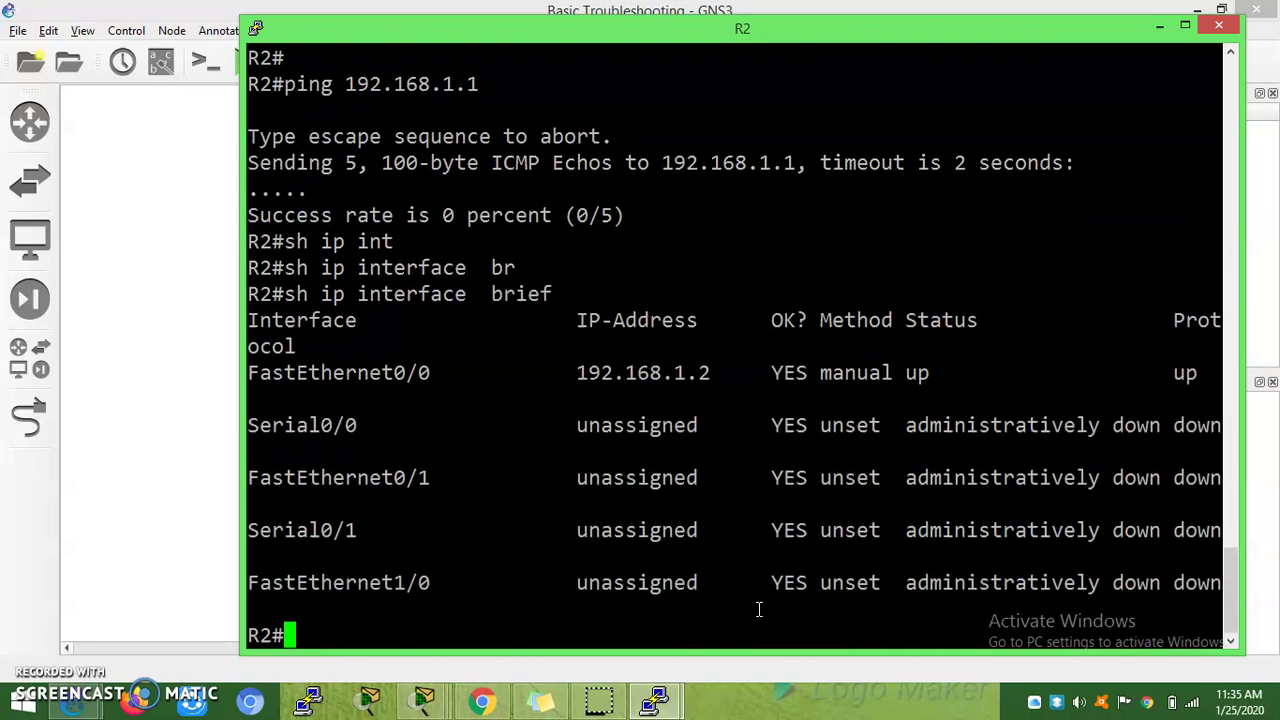
drag(494, 380, 250, 346)
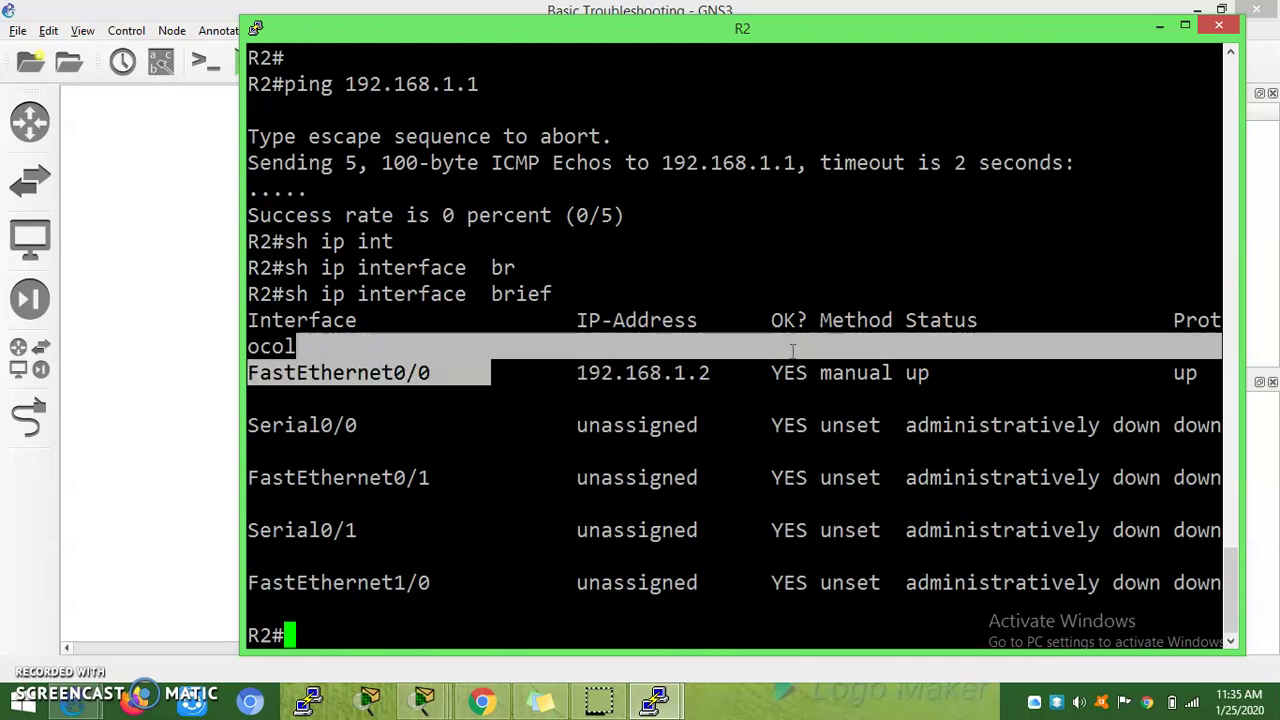
click(875, 357)
drag(875, 357, 985, 372)
double_click(1185, 370)
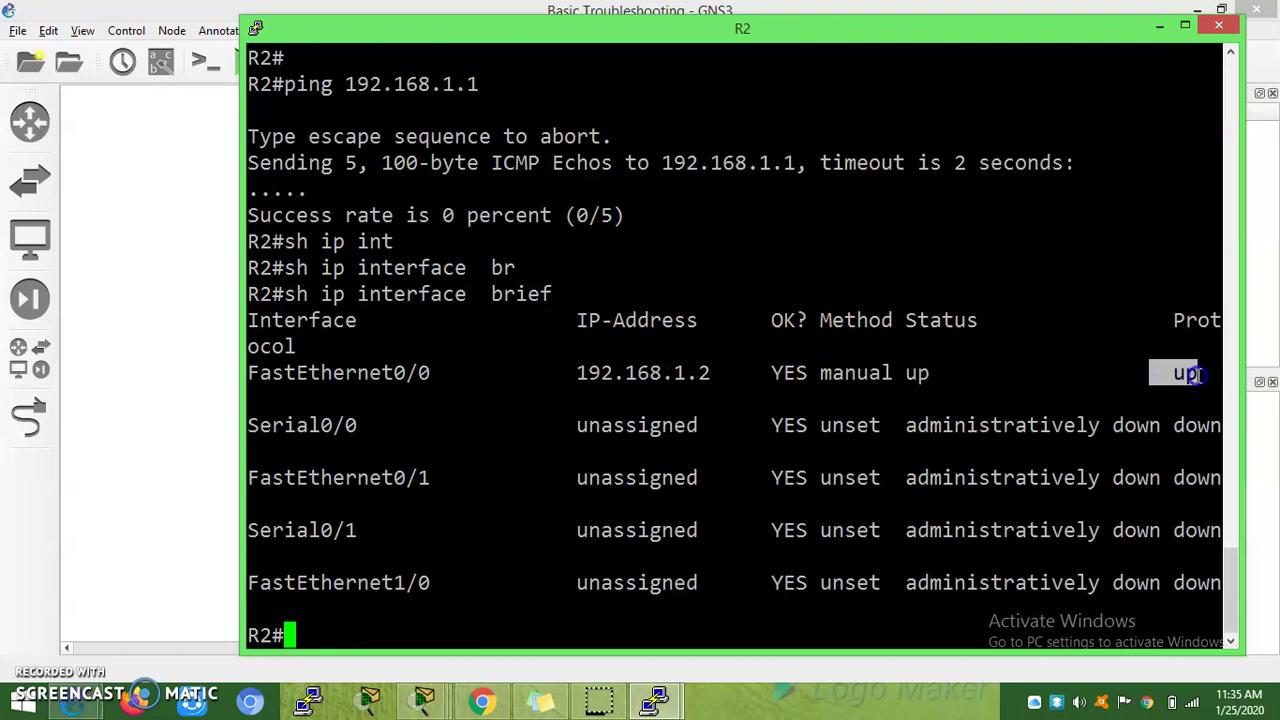
click(1108, 430)
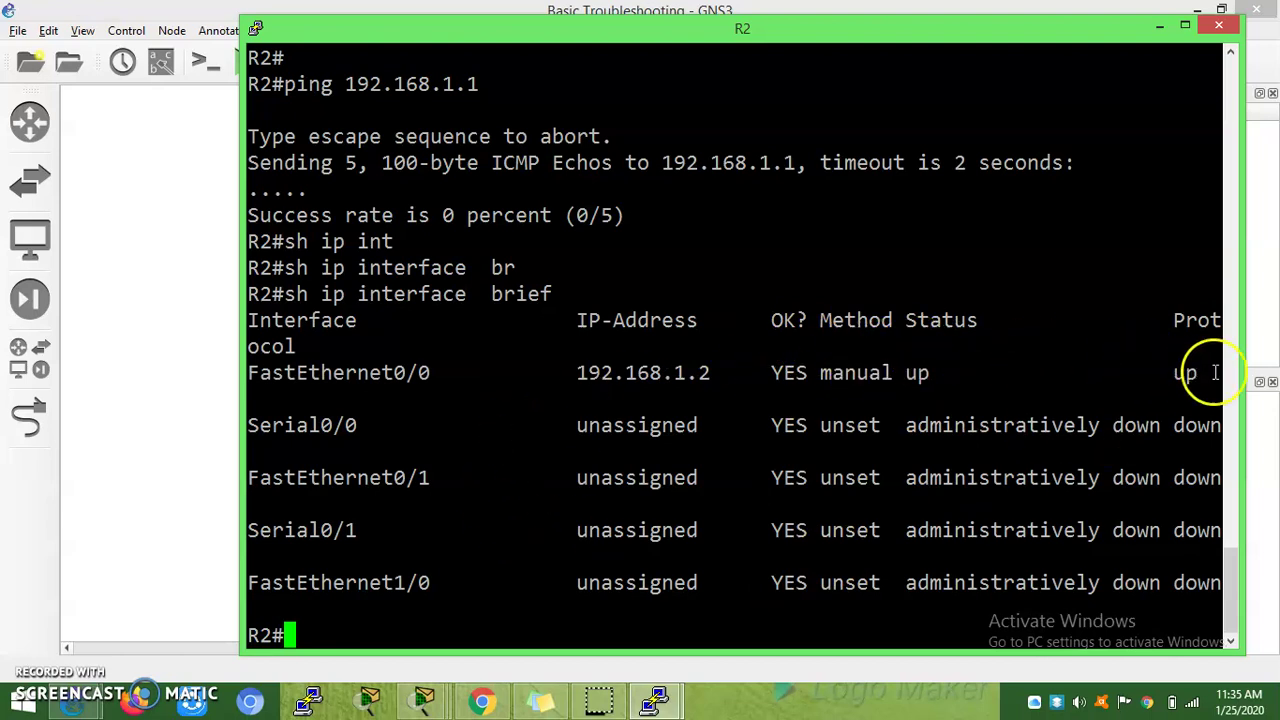
drag(1220, 373, 1175, 375)
click(619, 617)
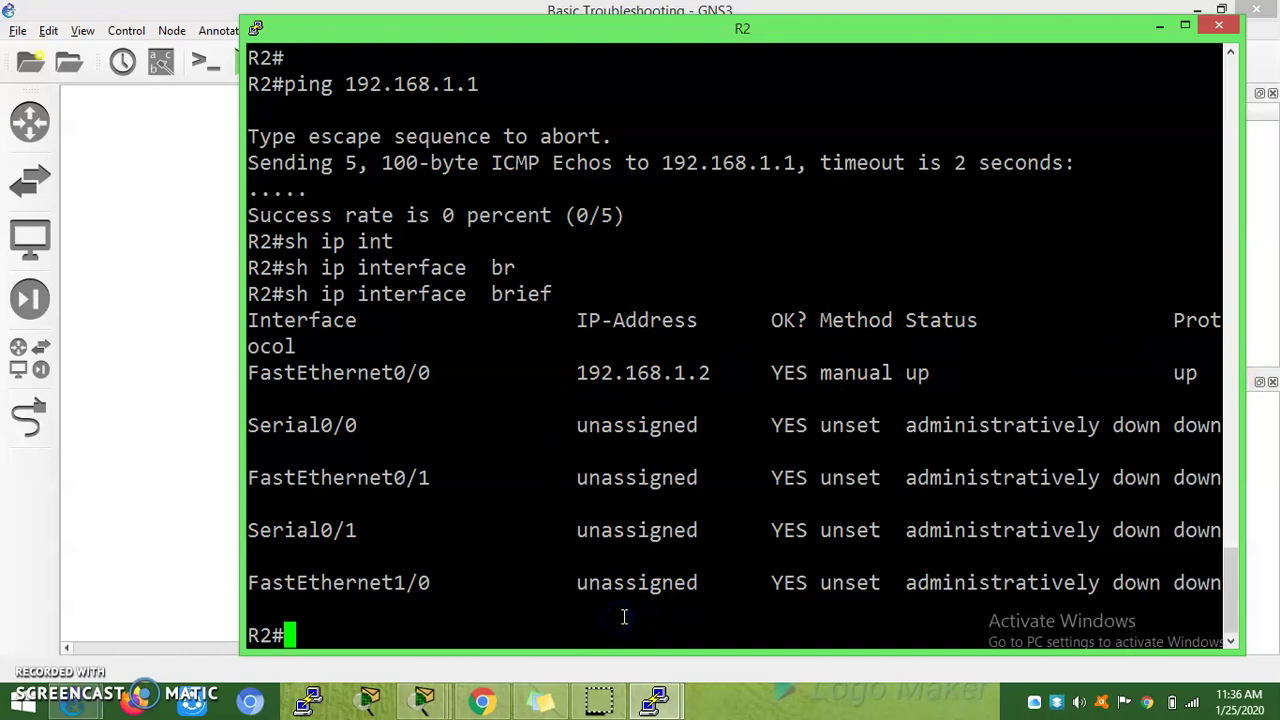
Step: Rerun the ping to 192.168.1.1 from R2, still 0/5, and glance at R1's console
key(Up)
key(Up)
key(Up)
key(Up)
key(Return)
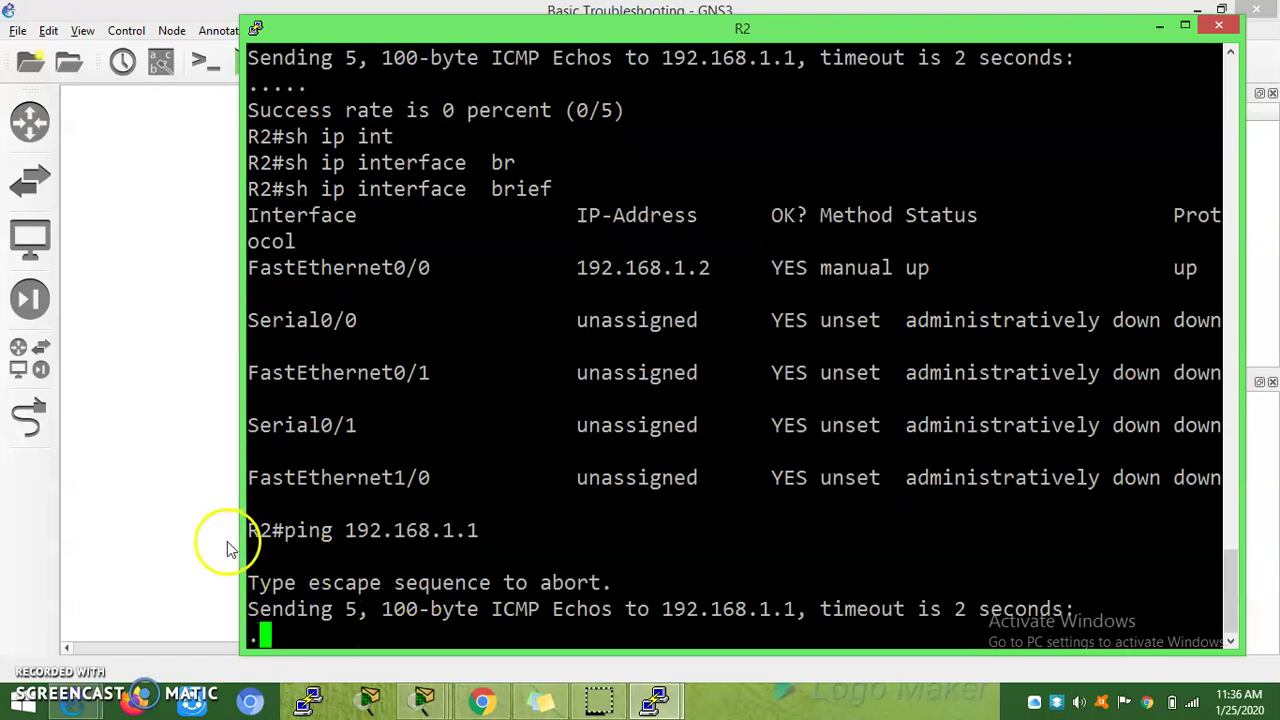
click(697, 703)
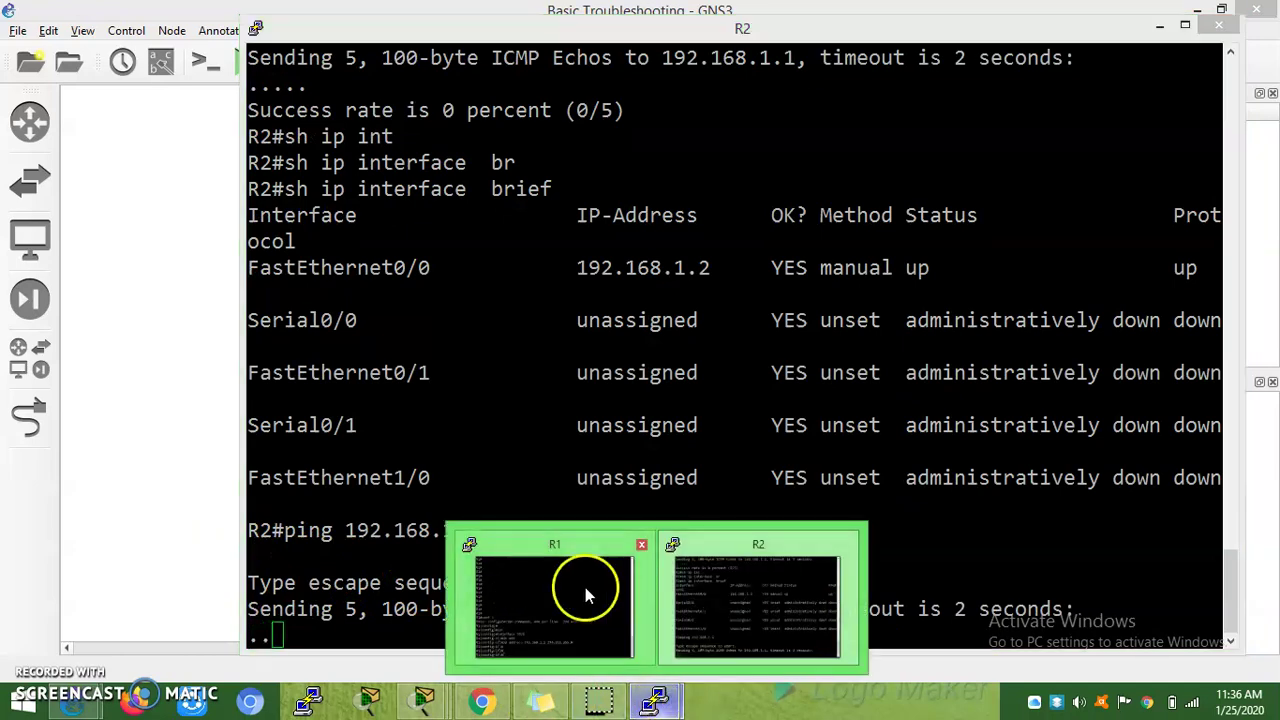
click(586, 514)
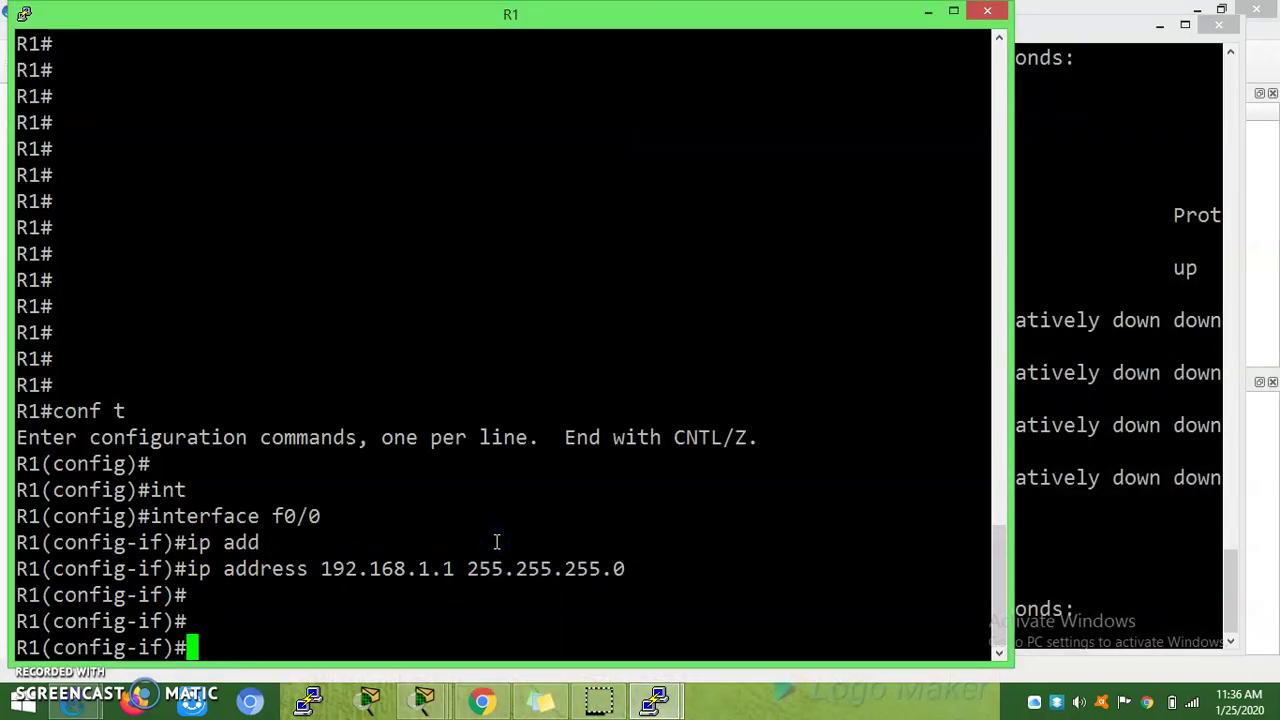
click(1060, 535)
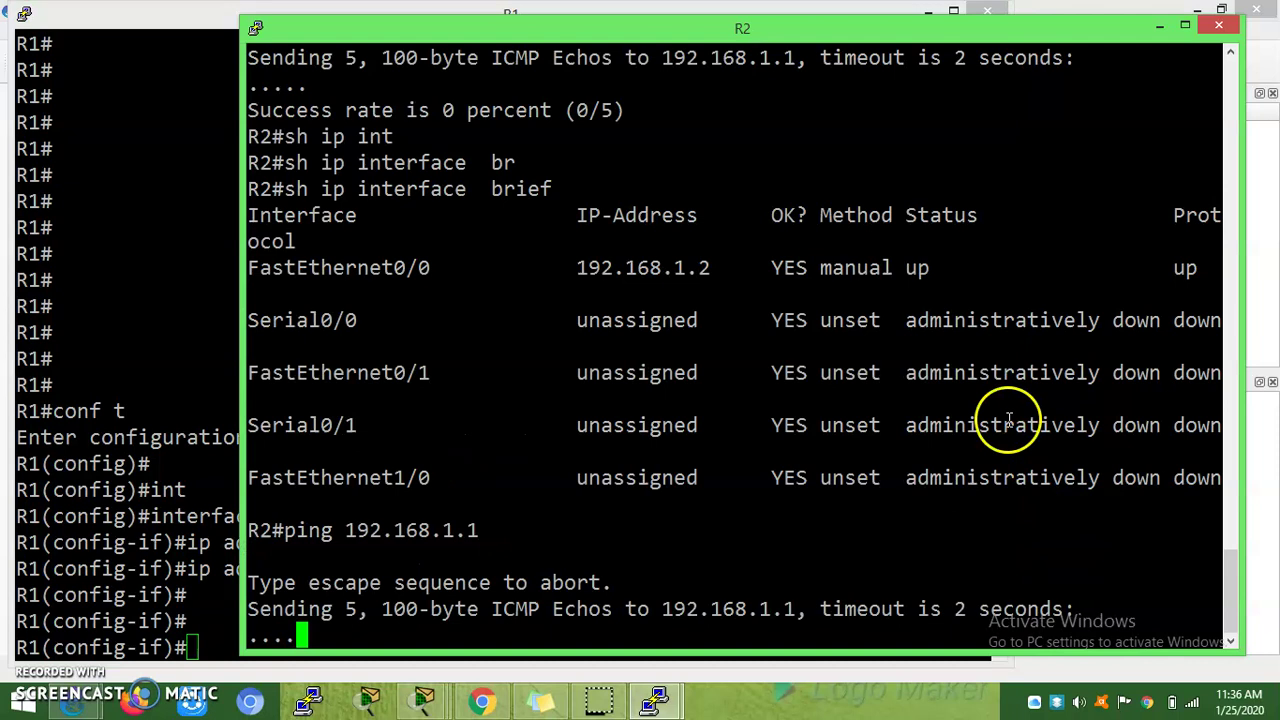
Step: Review R2's interface summary: FastEthernet0/0 up, Serial0/0 down
double_click(918, 268)
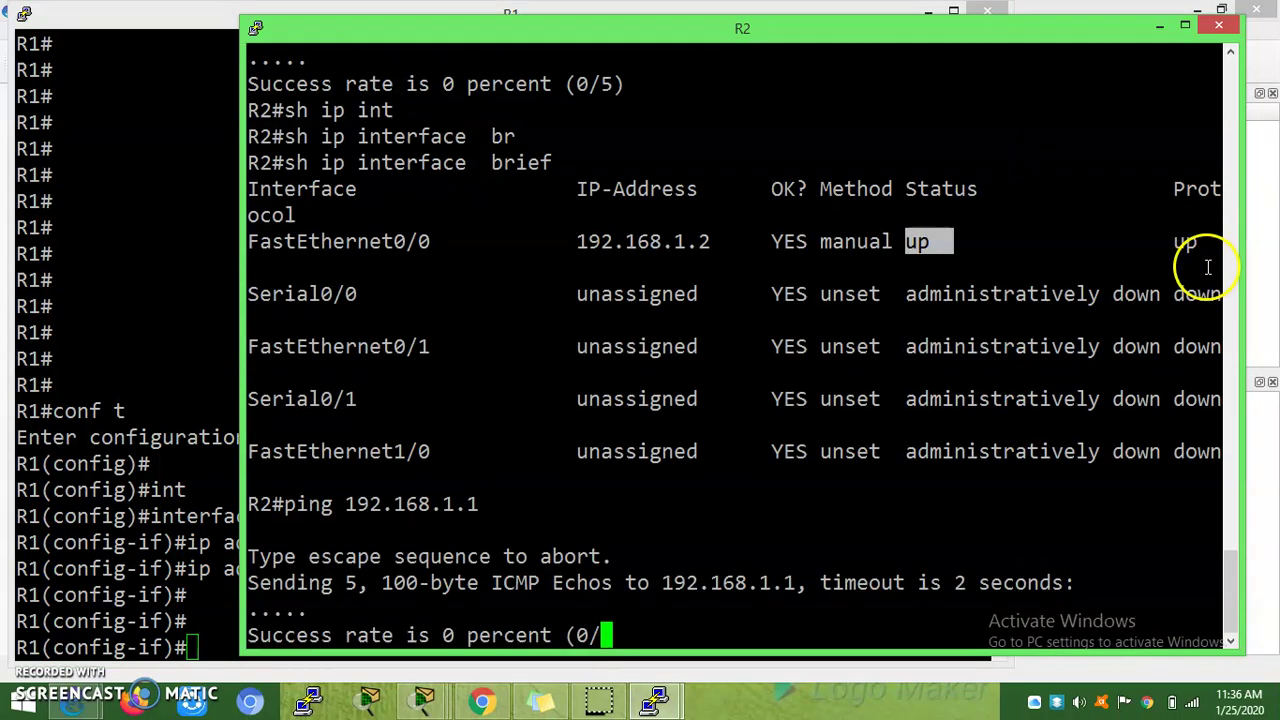
drag(1208, 268, 1176, 268)
click(1190, 216)
double_click(1206, 215)
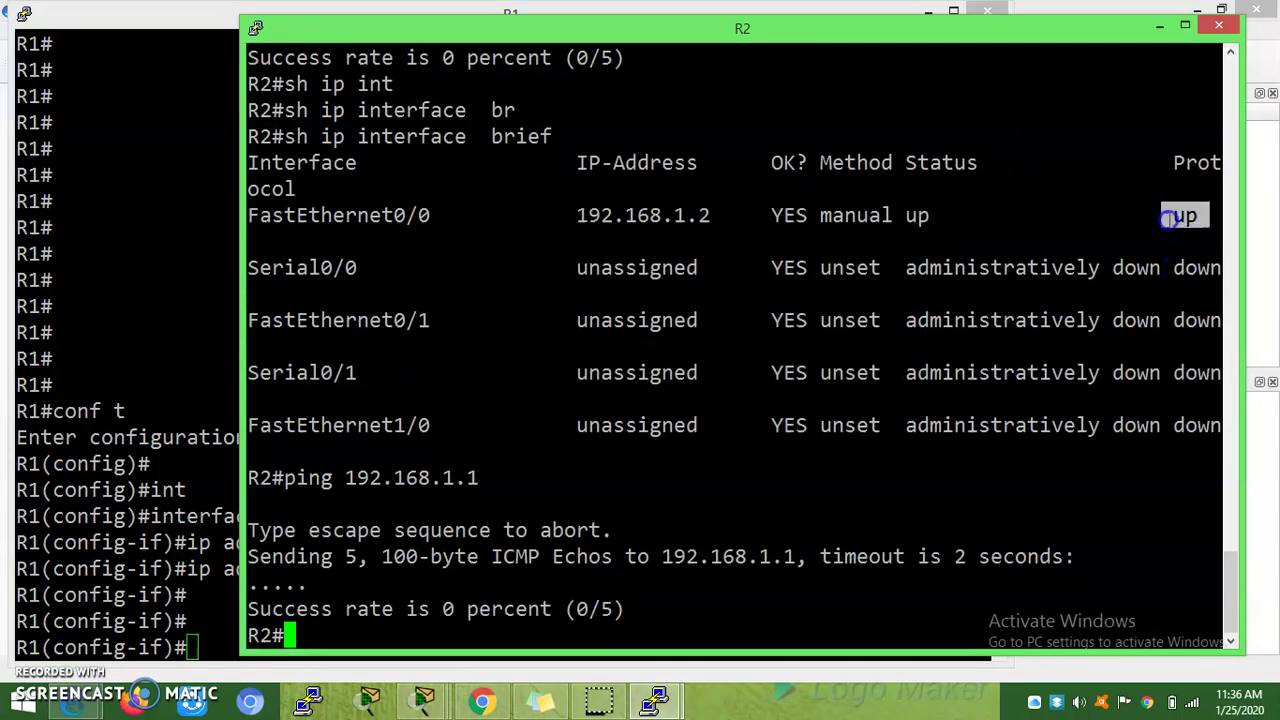
click(1001, 247)
drag(953, 215, 908, 222)
click(908, 222)
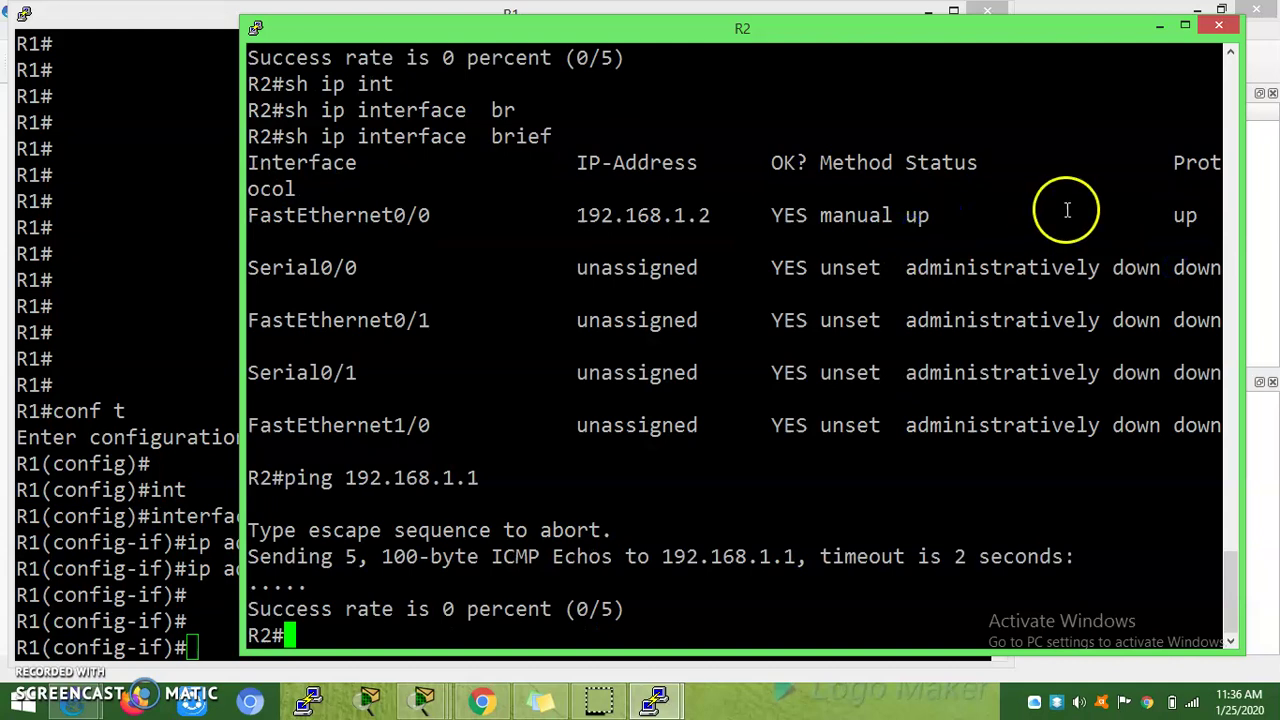
double_click(1186, 215)
click(1156, 255)
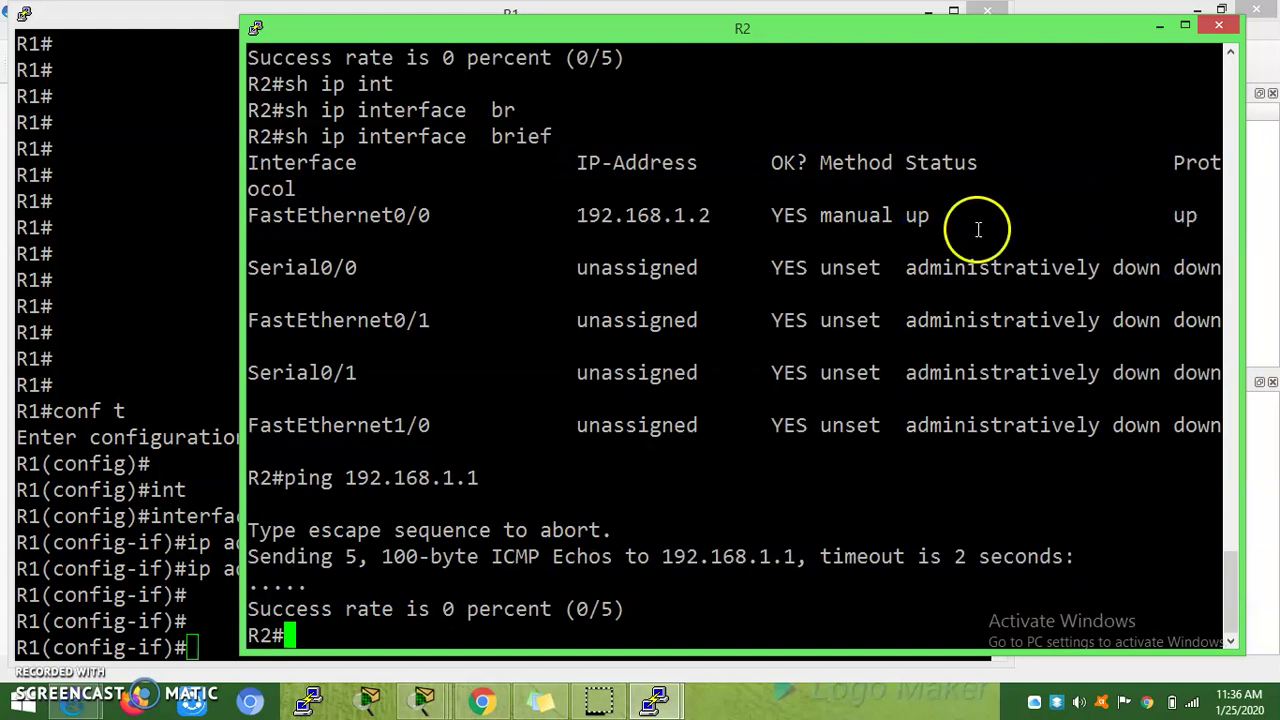
double_click(922, 215)
Step: Bring up R1's FastEthernet0/0 with no shutdown
click(244, 596)
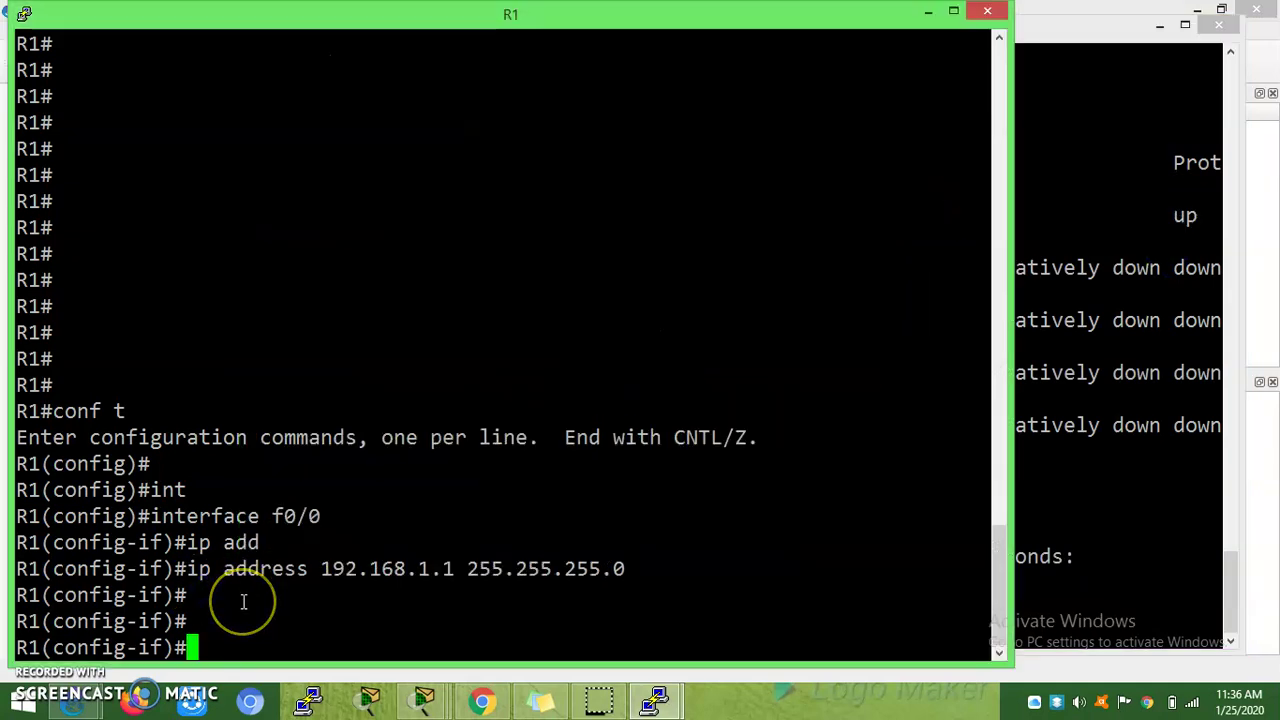
text(no shu)
key(Tab)
key(Return)
key(Return)
key(Return)
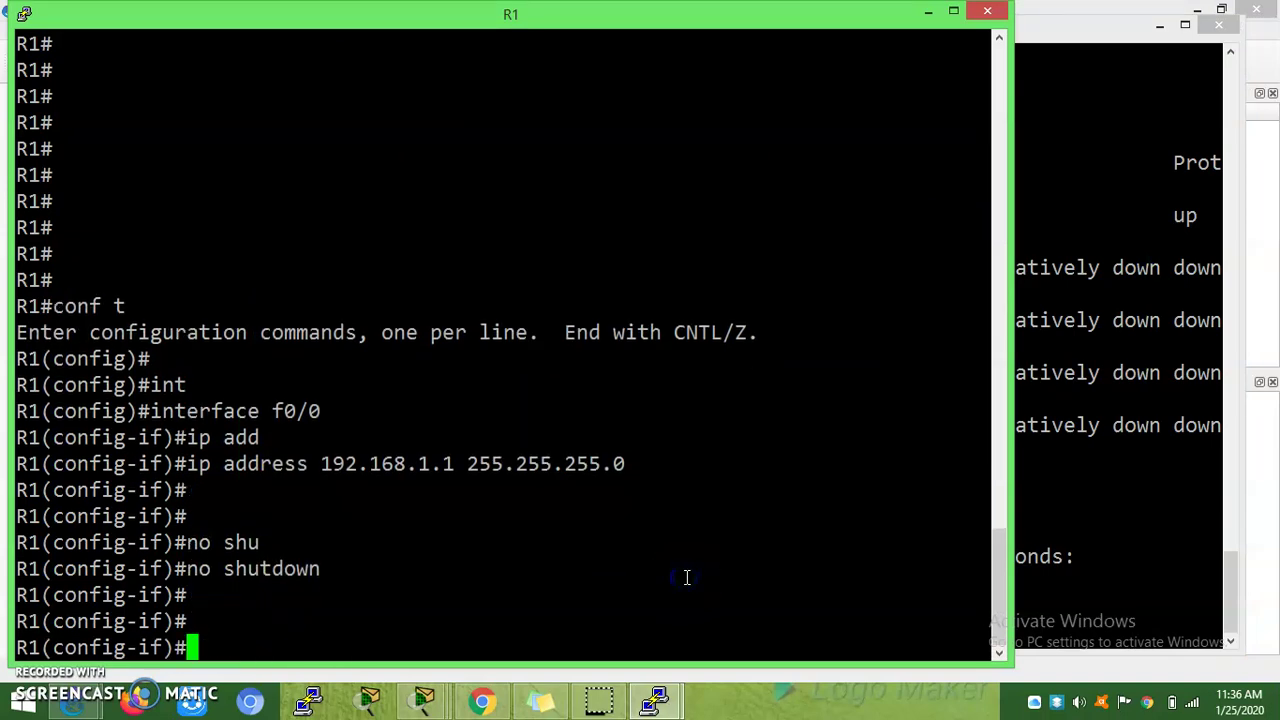
Step: Rerun the ping from R2 to 192.168.1.1, now succeeding at 80 percent (4/5)
click(1128, 569)
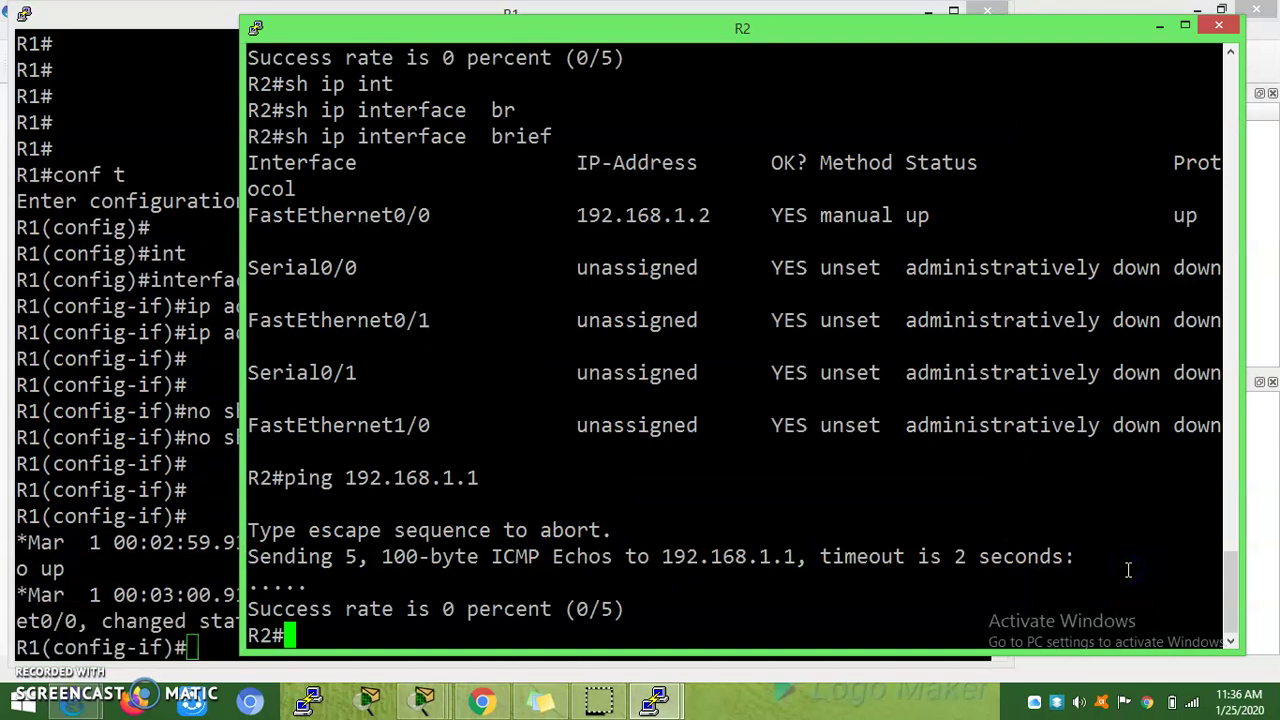
key(Up)
key(Return)
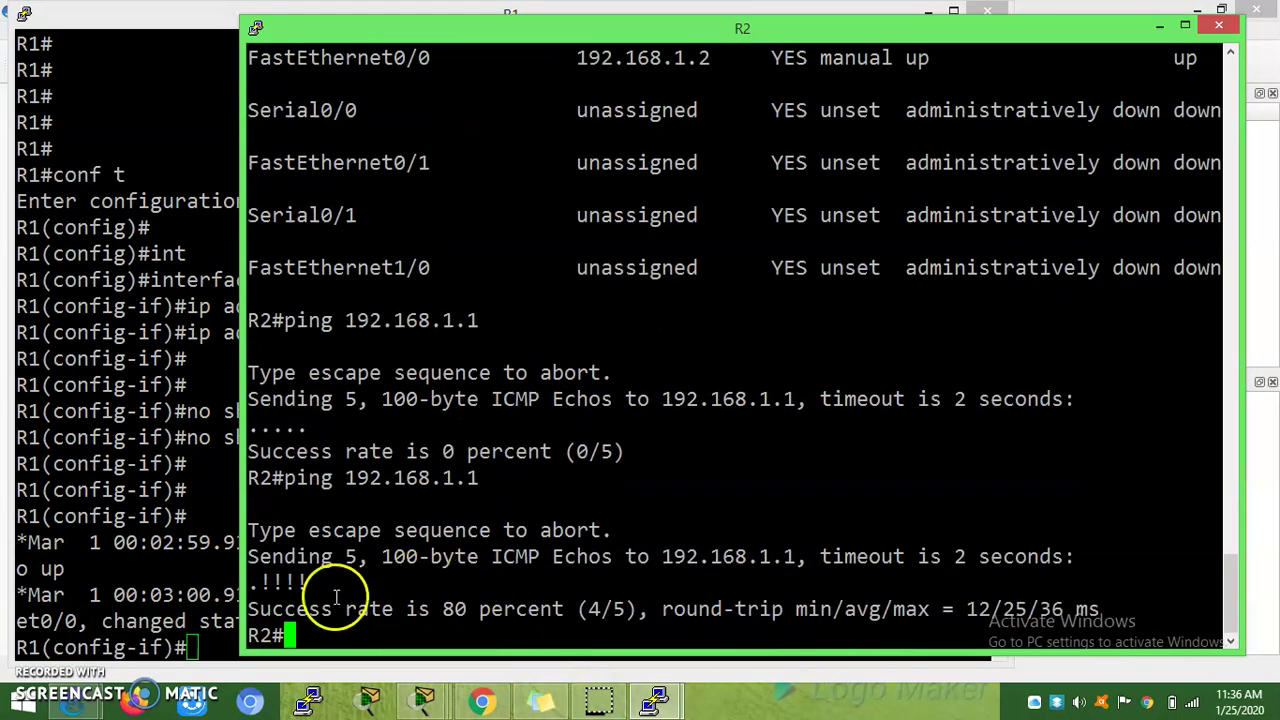
drag(265, 581, 443, 563)
drag(397, 640, 406, 626)
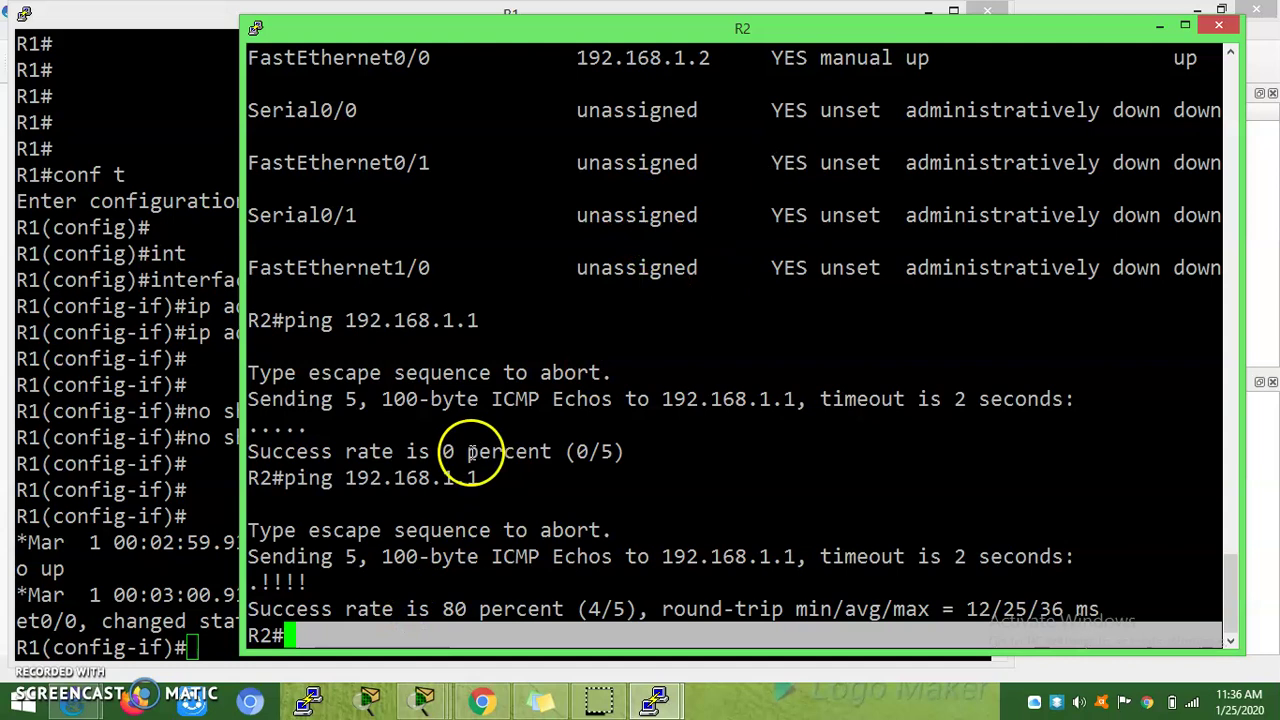
click(505, 562)
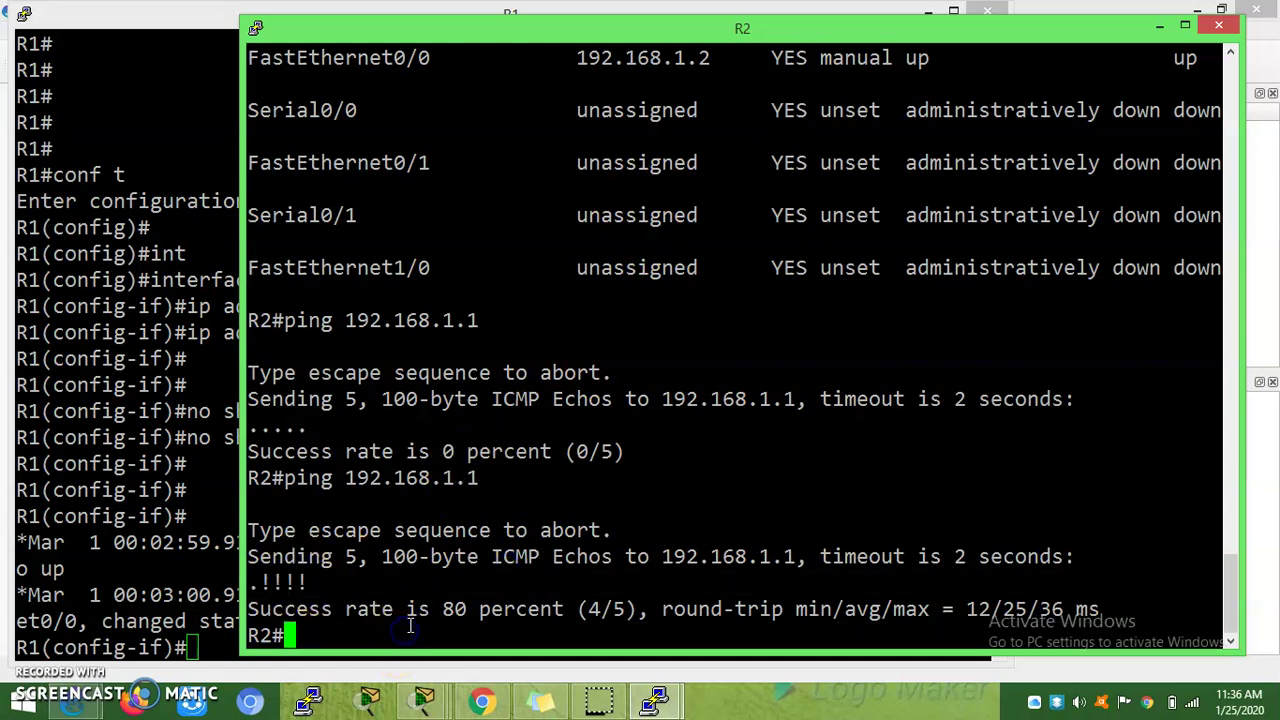
Step: Telnet from R2 to 192.168.1.1 and see it refused: 'Password required, but none set'
text(telnet)
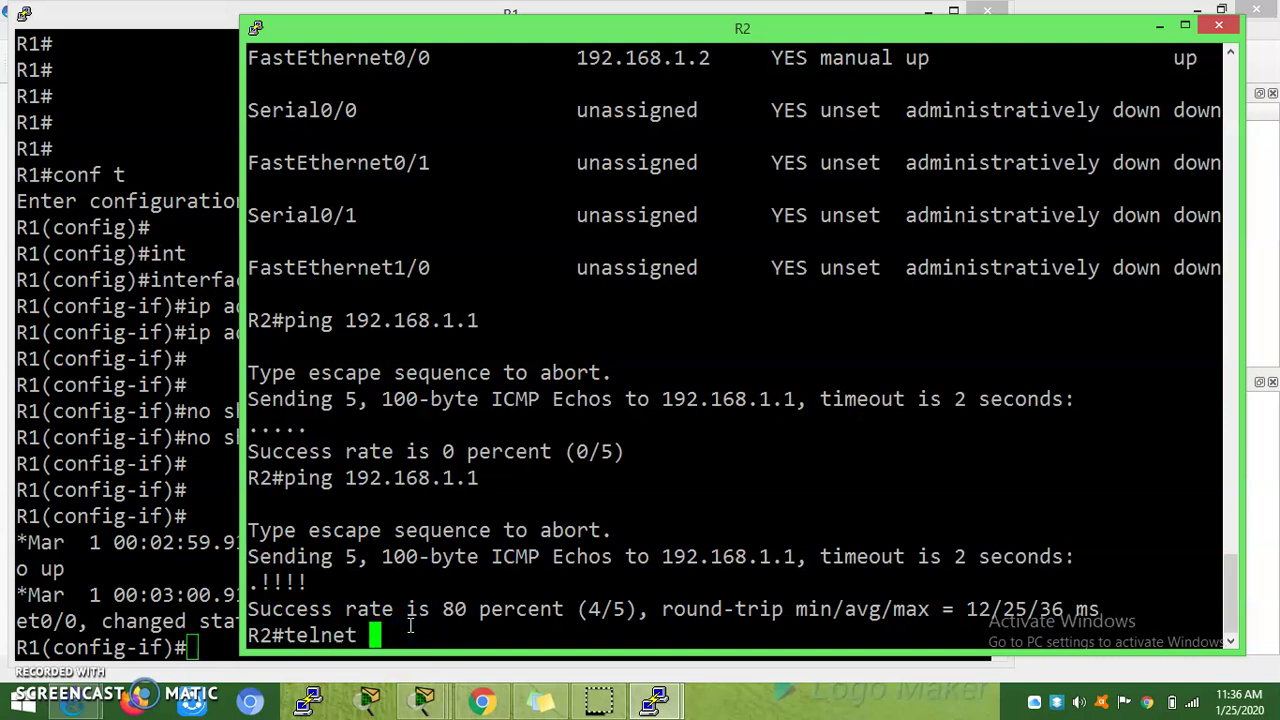
text( 192.168.)
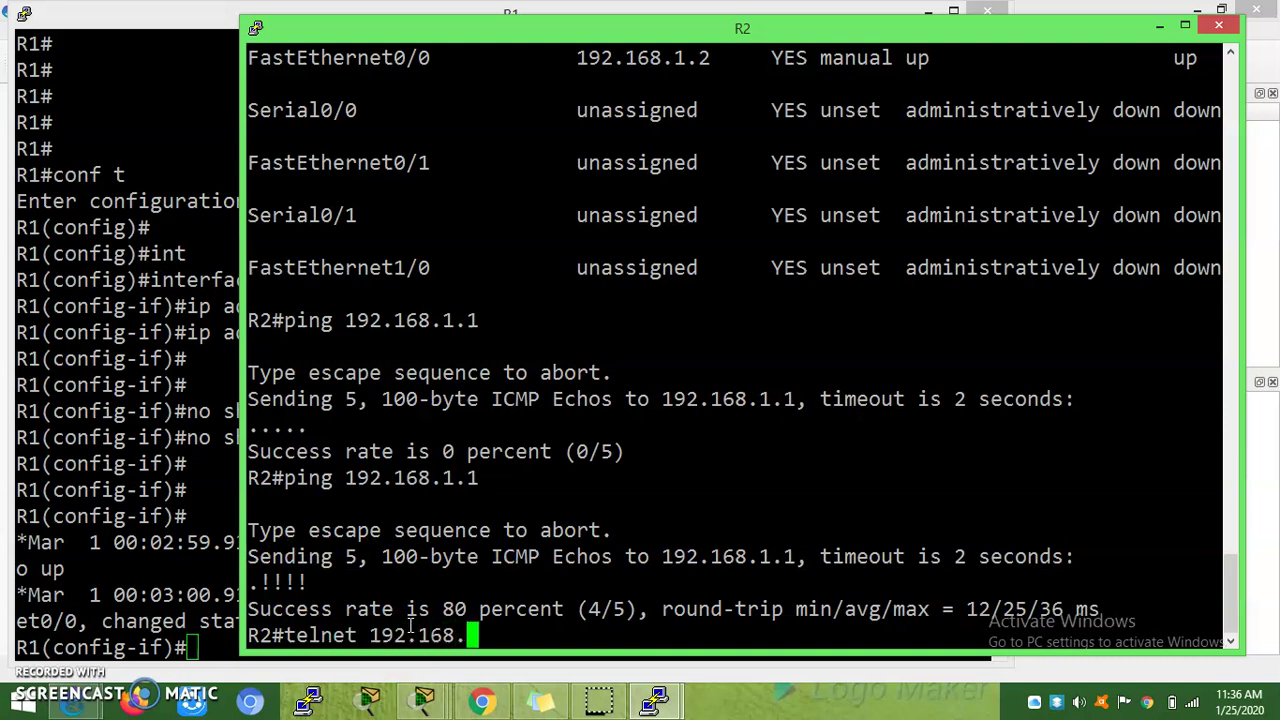
text(1.1)
key(Return)
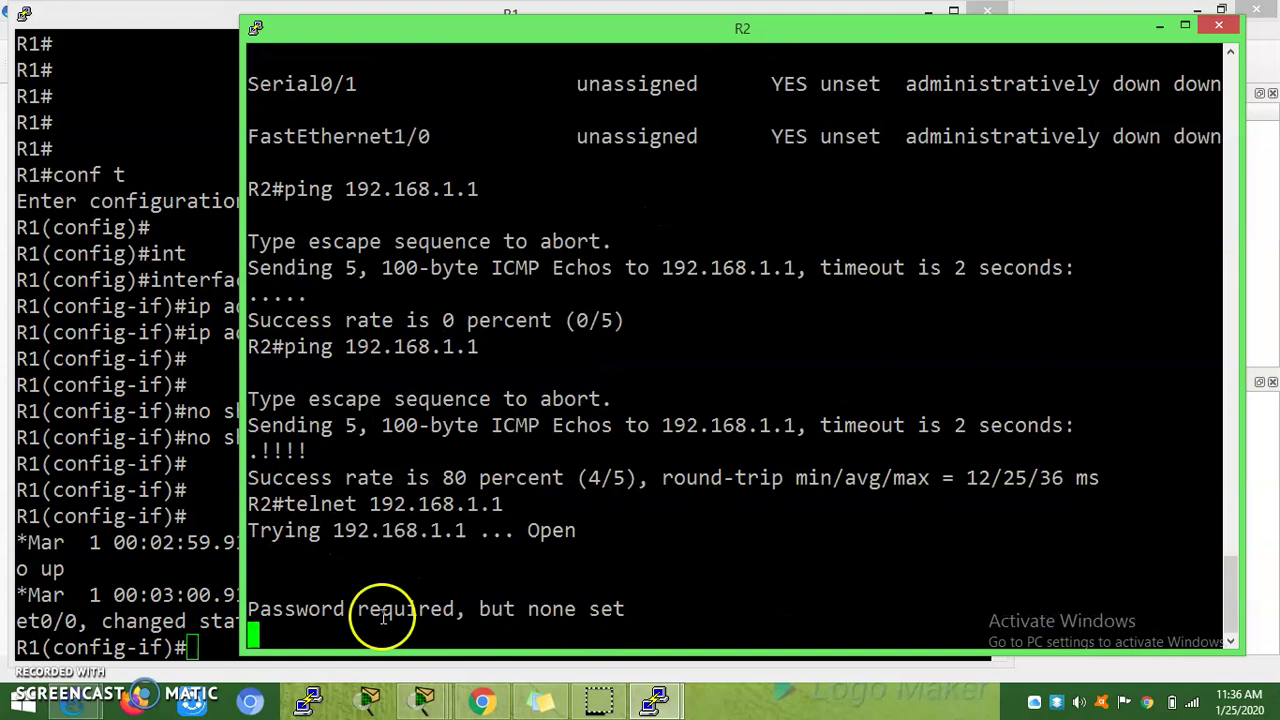
drag(272, 565, 366, 551)
triple_click(514, 545)
click(500, 548)
double_click(500, 548)
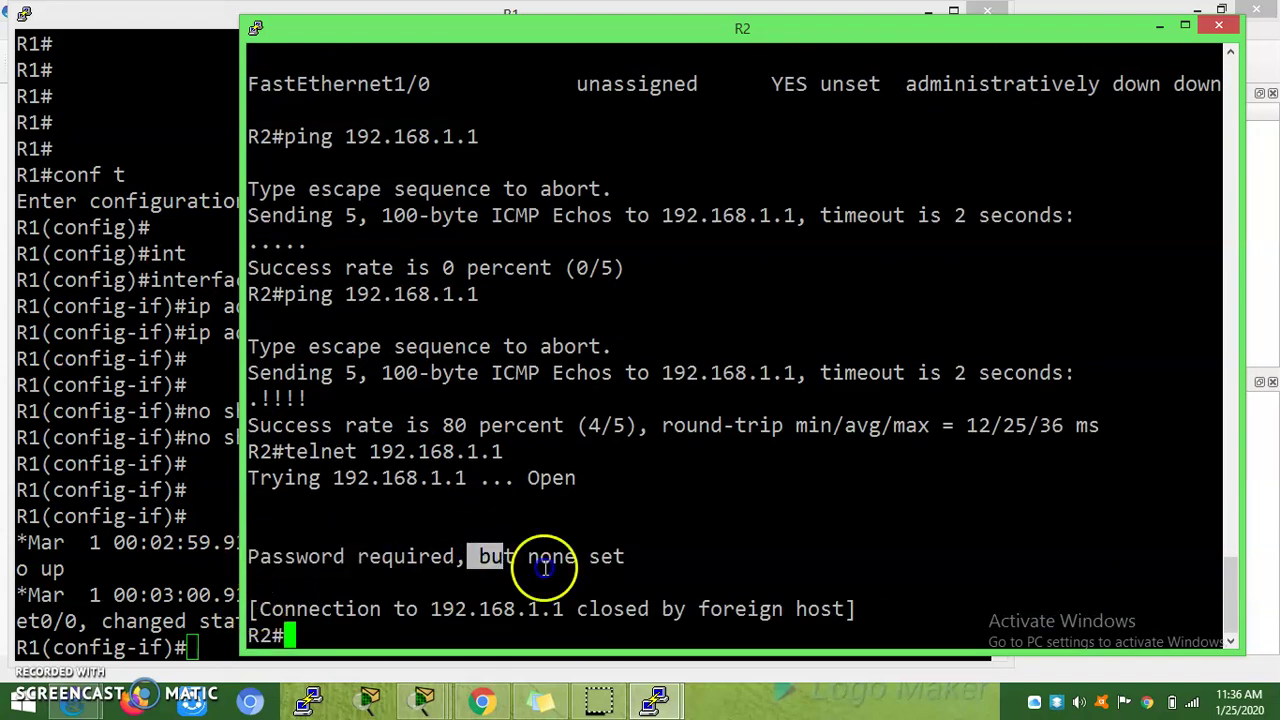
click(646, 554)
drag(646, 554, 250, 557)
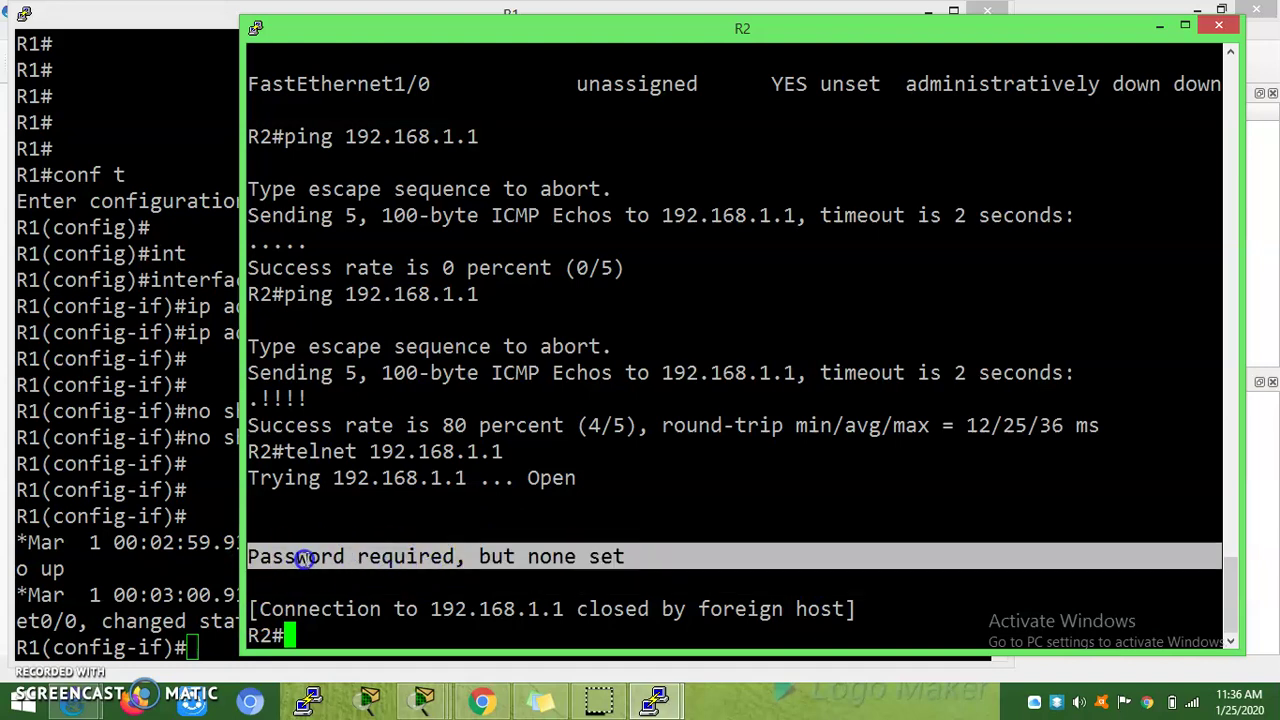
Step: On R1, exit interface configuration and re-enter global configuration mode
click(172, 598)
text(exit)
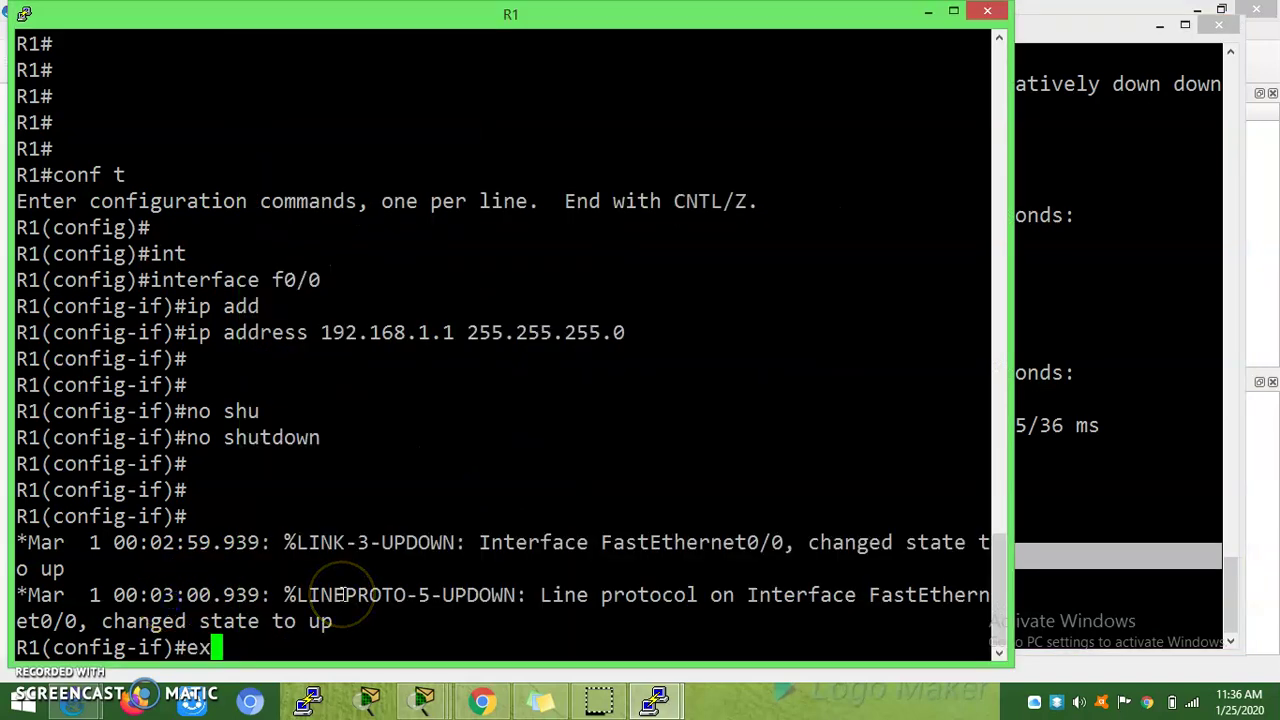
key(Return)
key(Return)
key(Return)
key(Return)
key(Return)
key(Return)
text(exi)
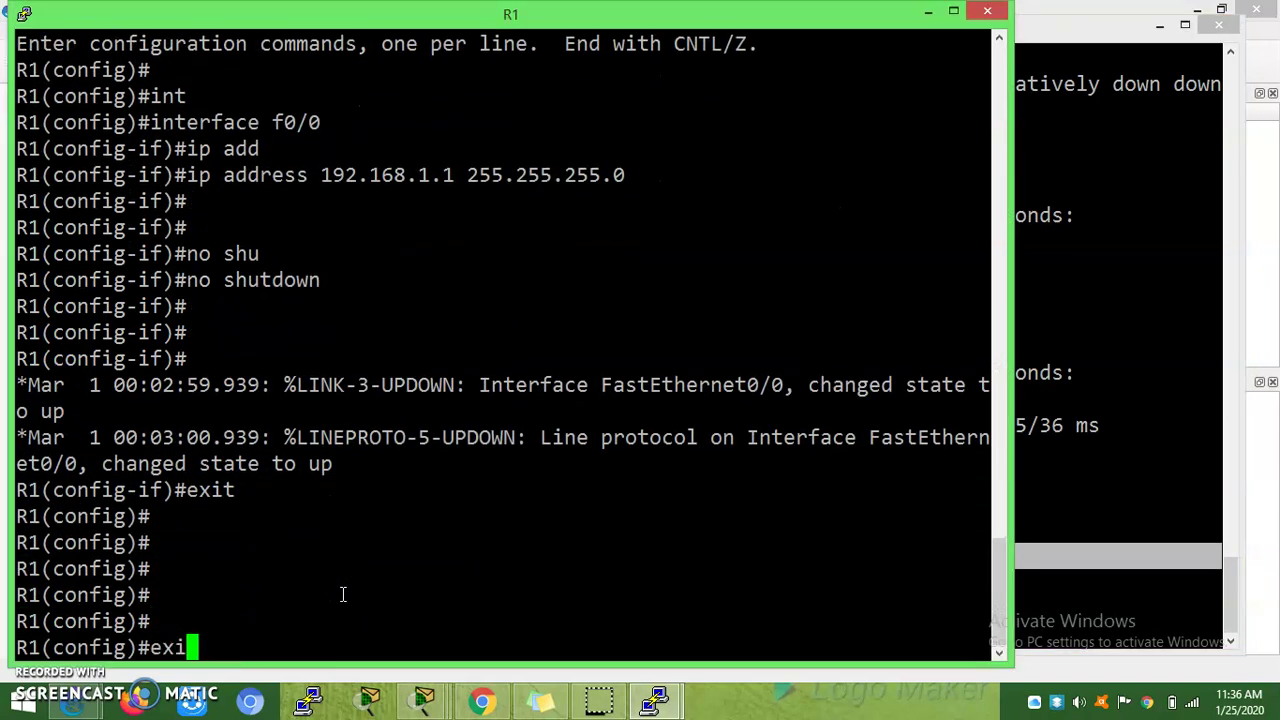
text(t)
key(Return)
key(Return)
key(Return)
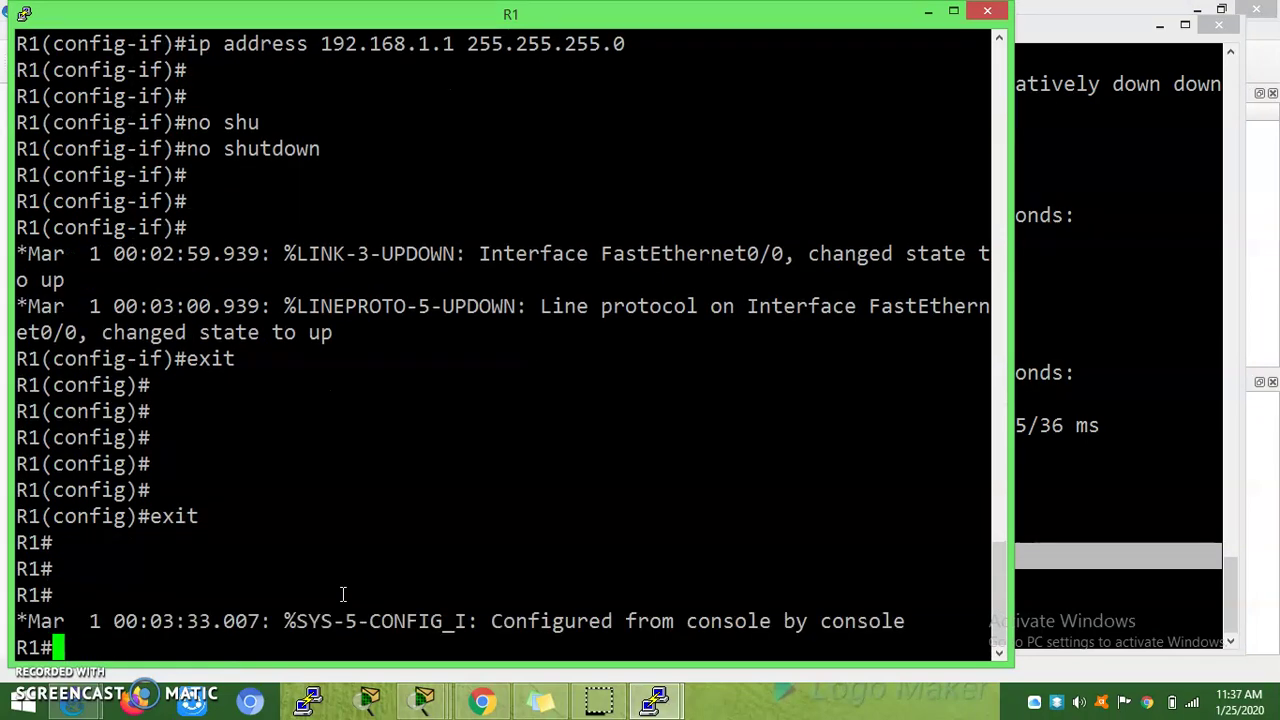
text(conf t)
key(Return)
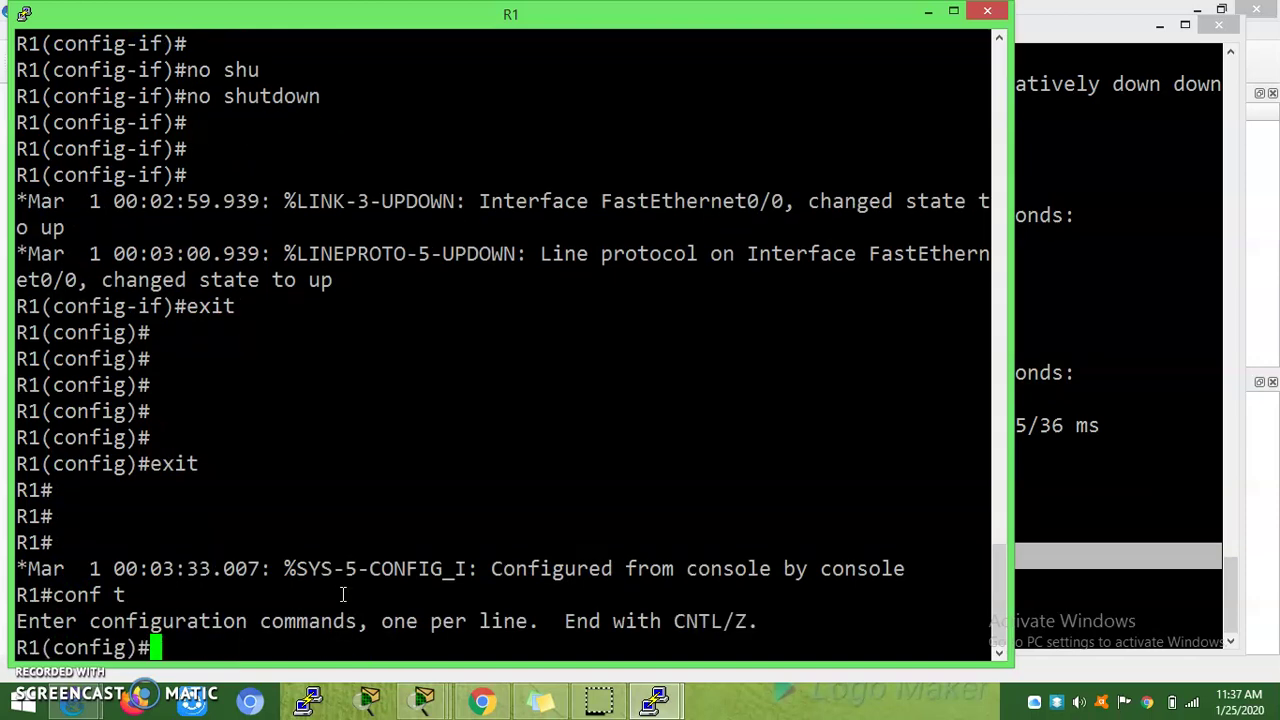
Step: Create local username R1 with a password on R1
text(user)
key(Tab)
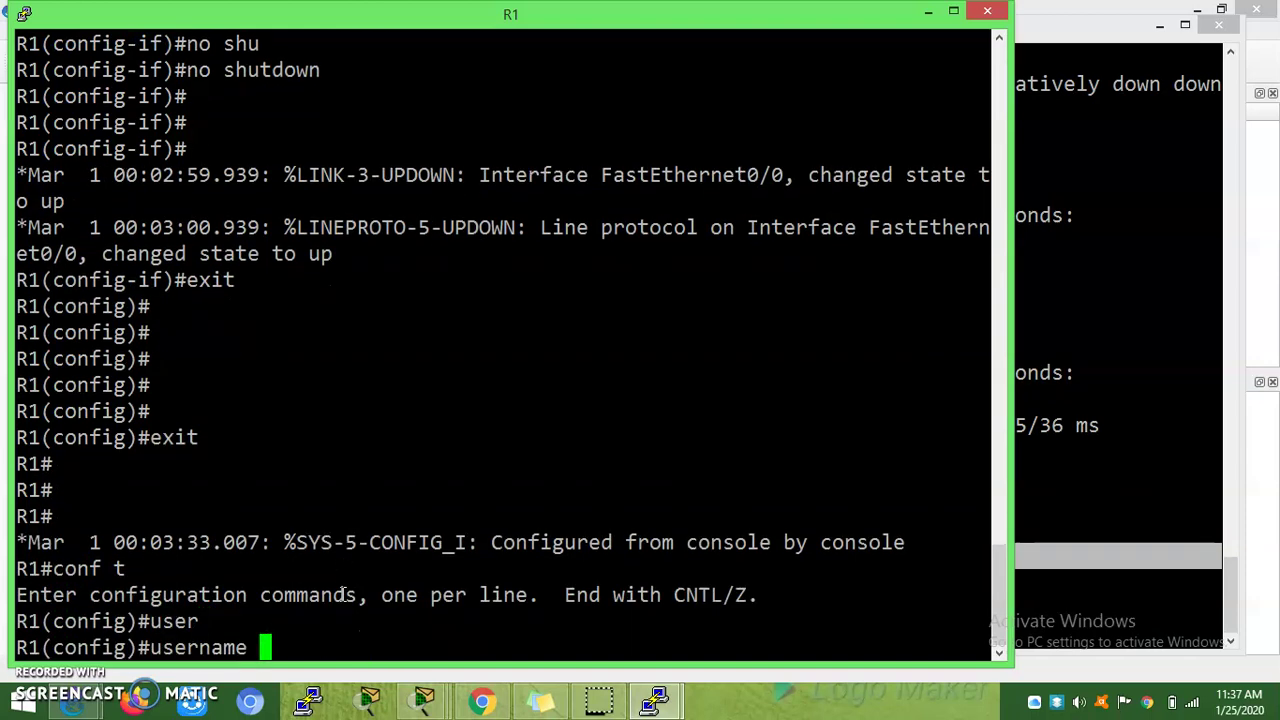
text(R1 pass)
key(Tab)
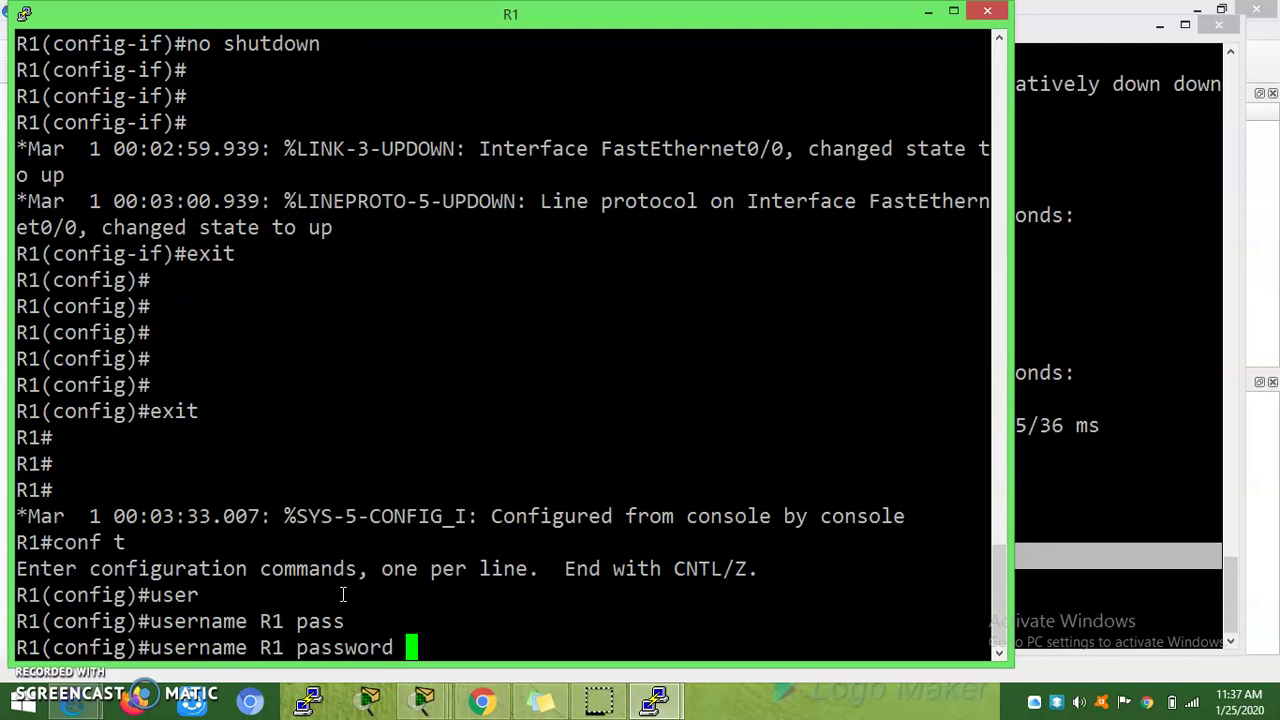
text(Cisco)
key(Return)
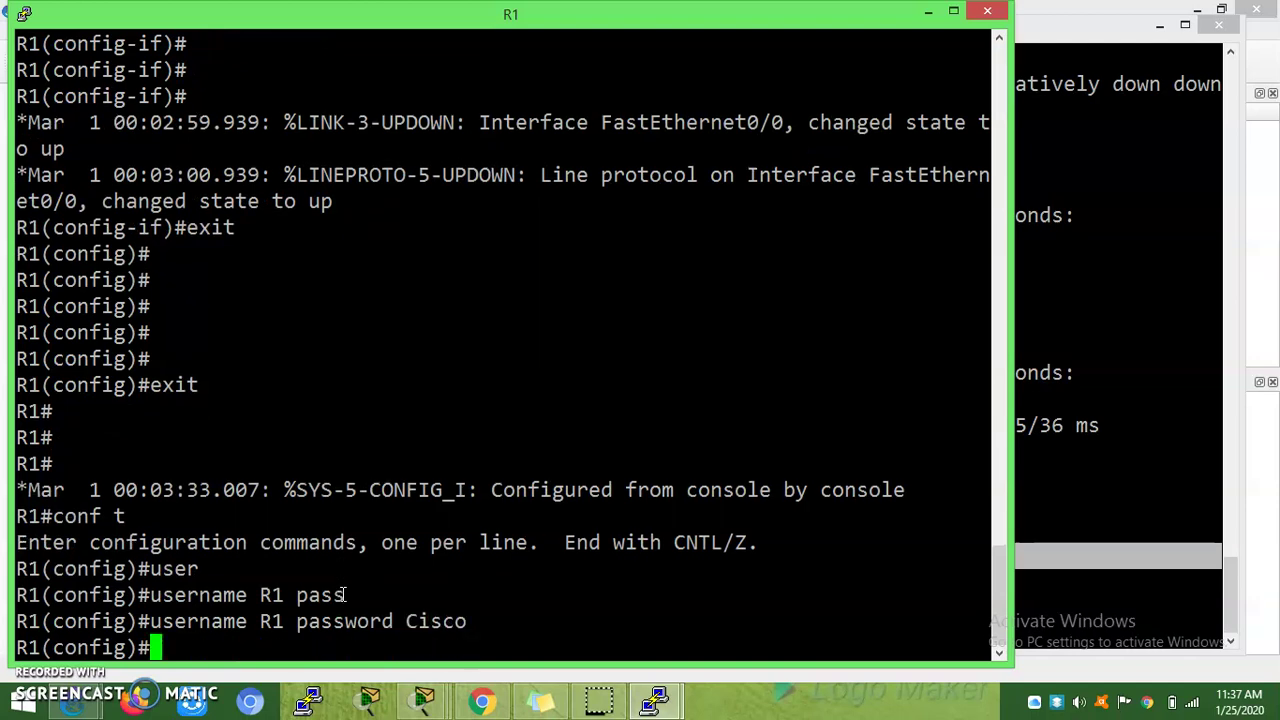
key(Return)
key(Return)
key(Return)
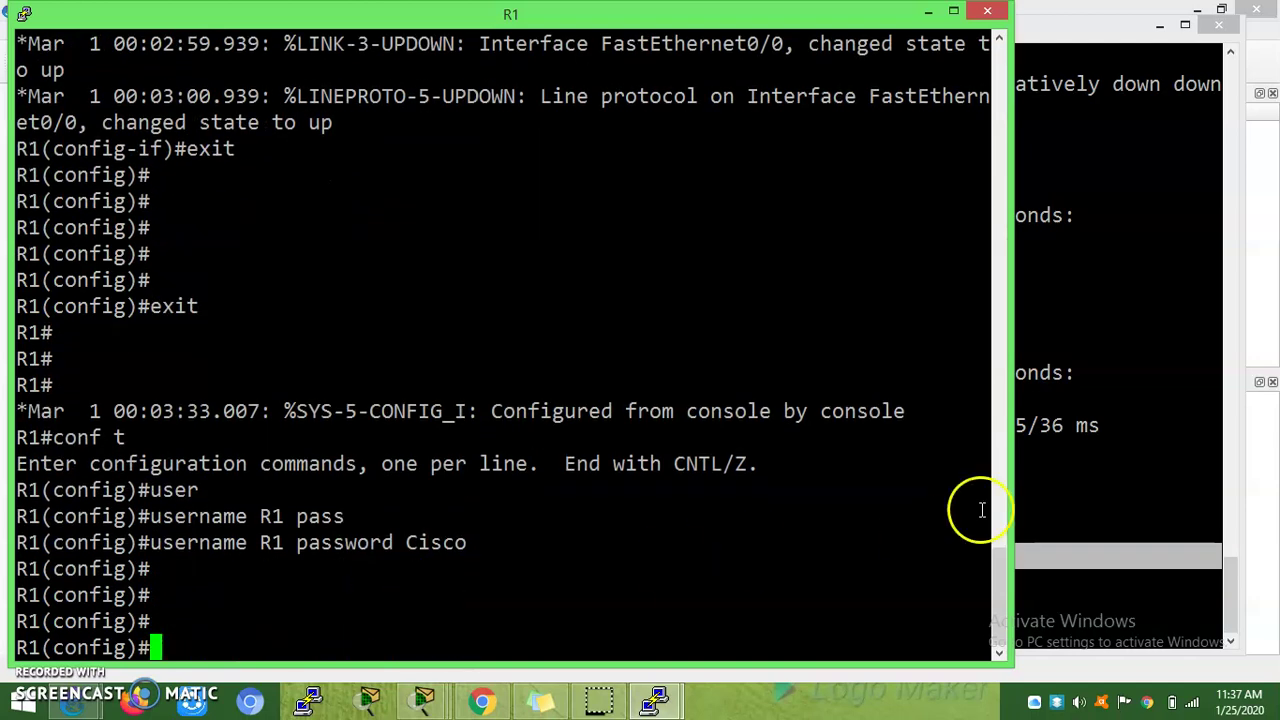
click(1029, 522)
Step: Retry telnet from R2 to 192.168.1.1; the connection is closed again
key(Up)
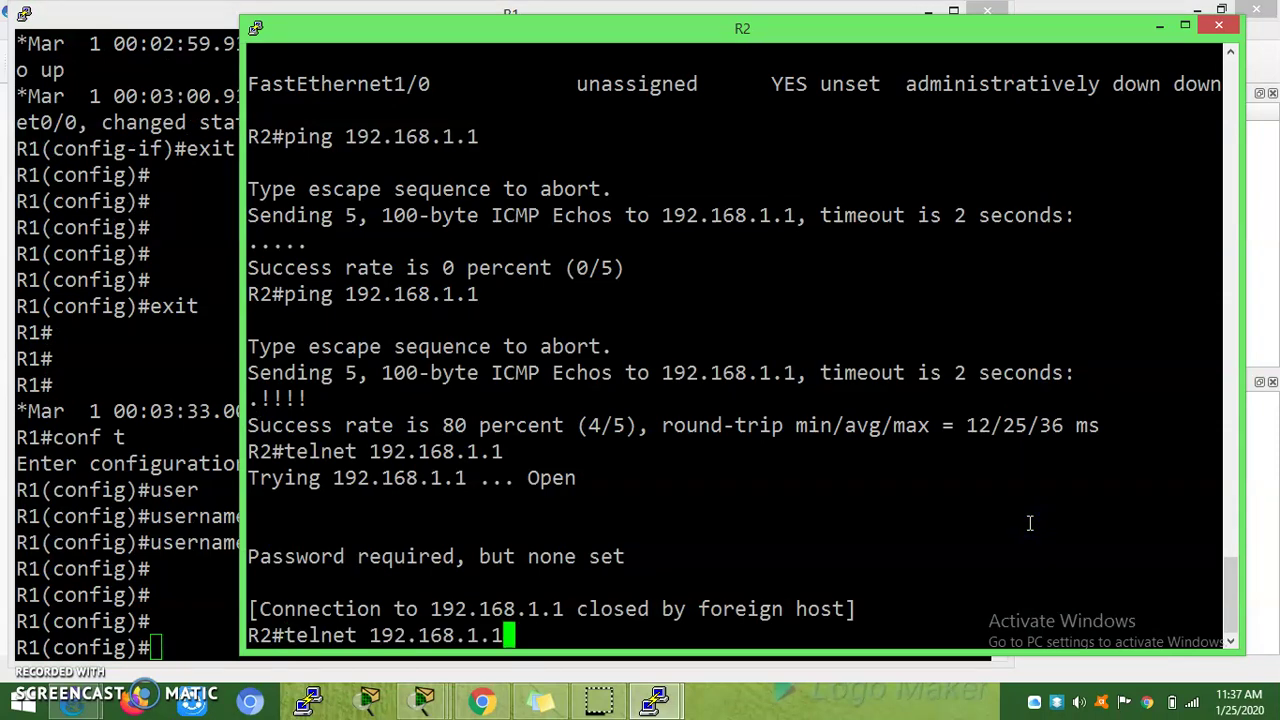
key(Return)
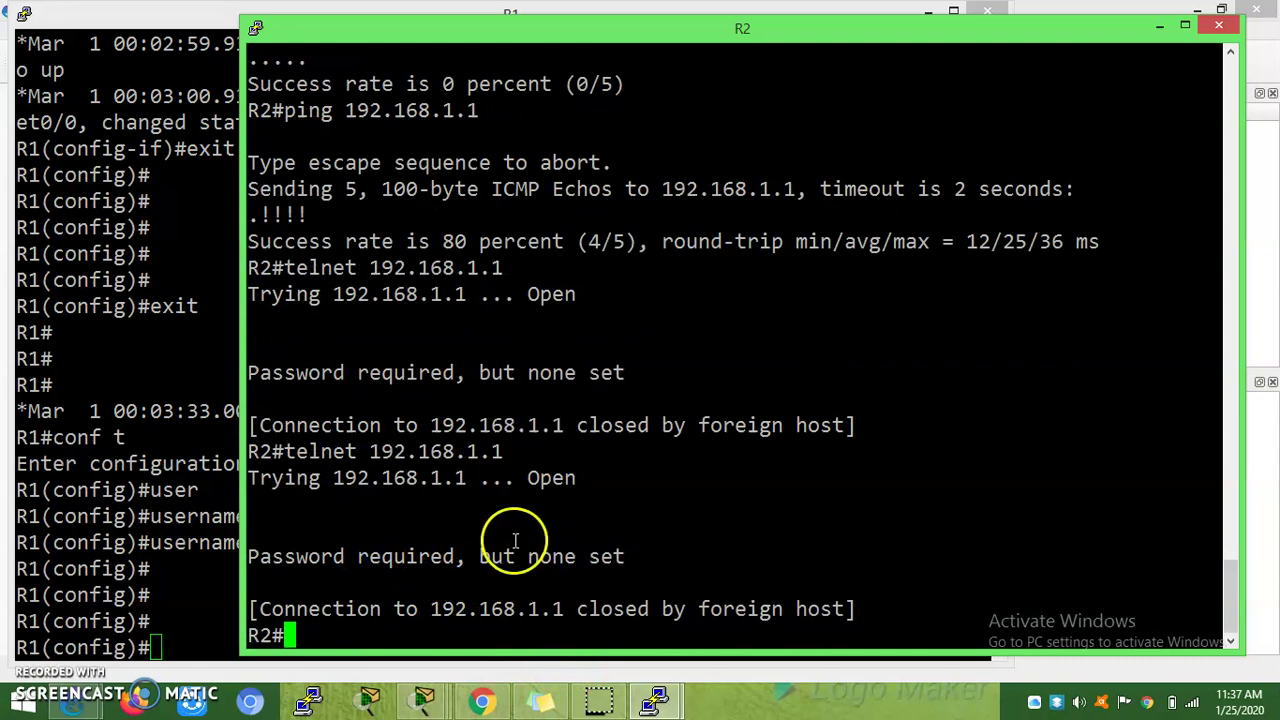
drag(515, 608, 357, 608)
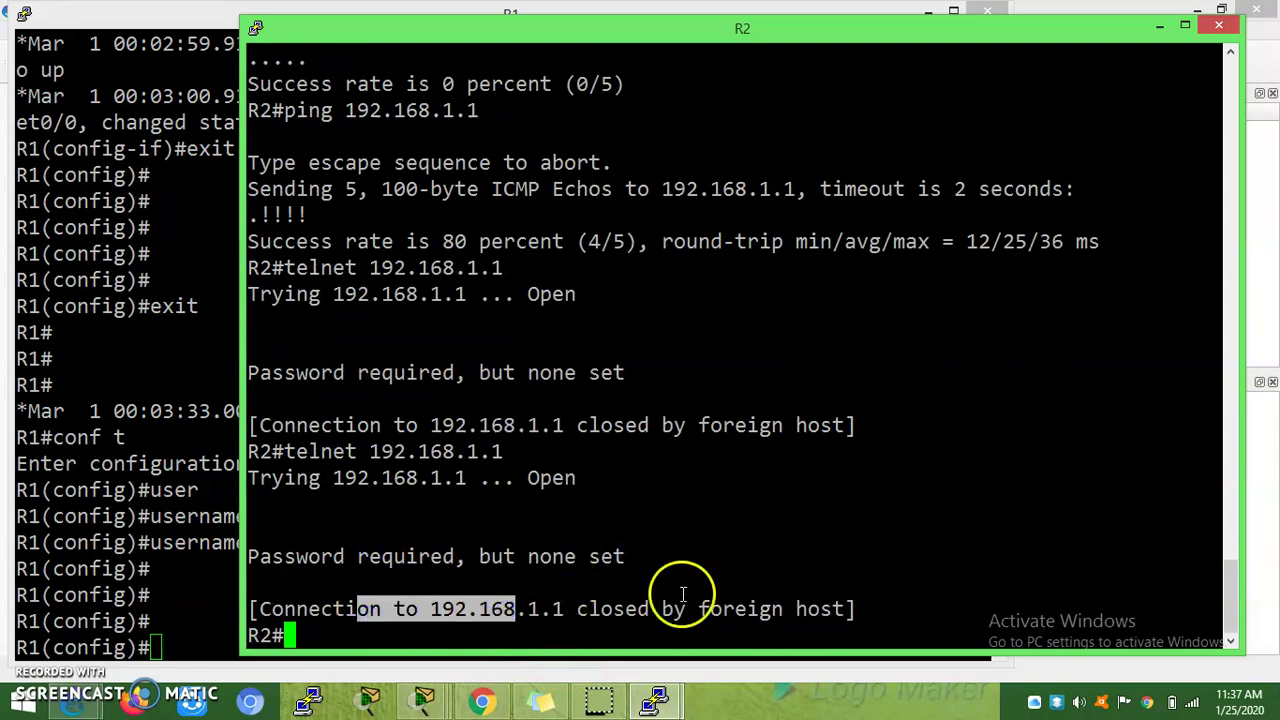
click(297, 620)
Step: Set an enable password on R1
click(192, 643)
key(Return)
key(Return)
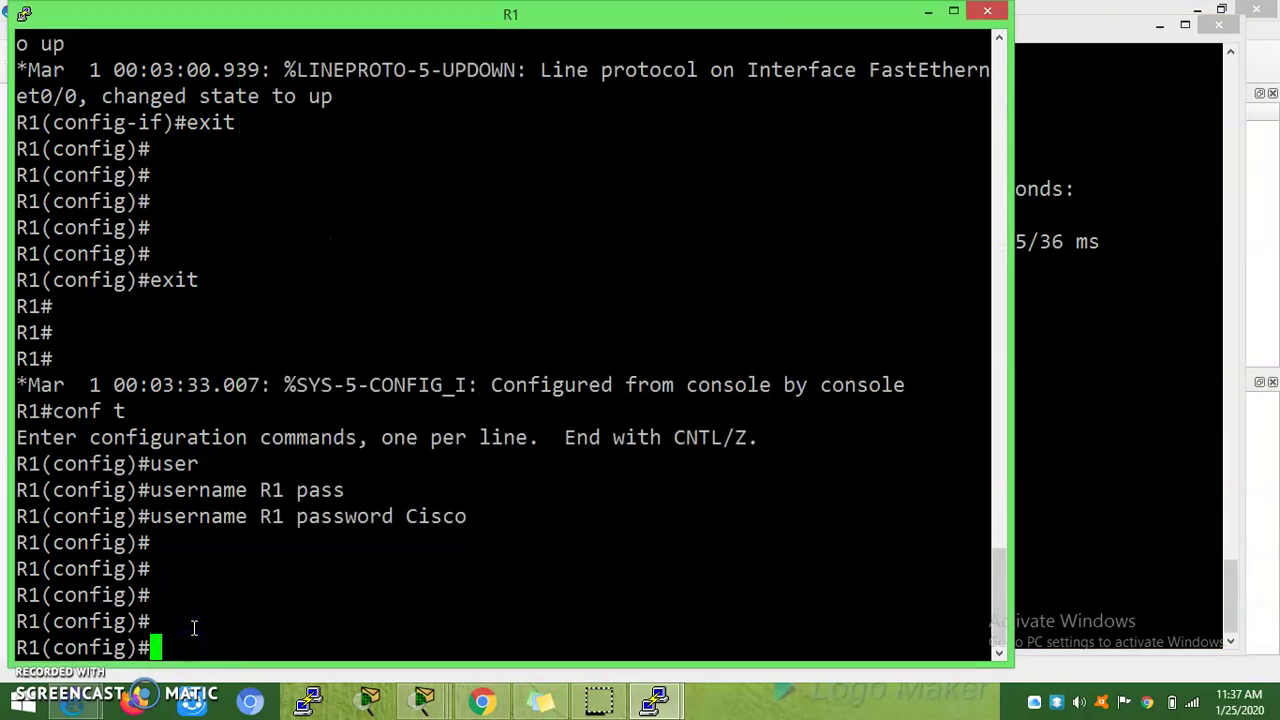
text(enabe)
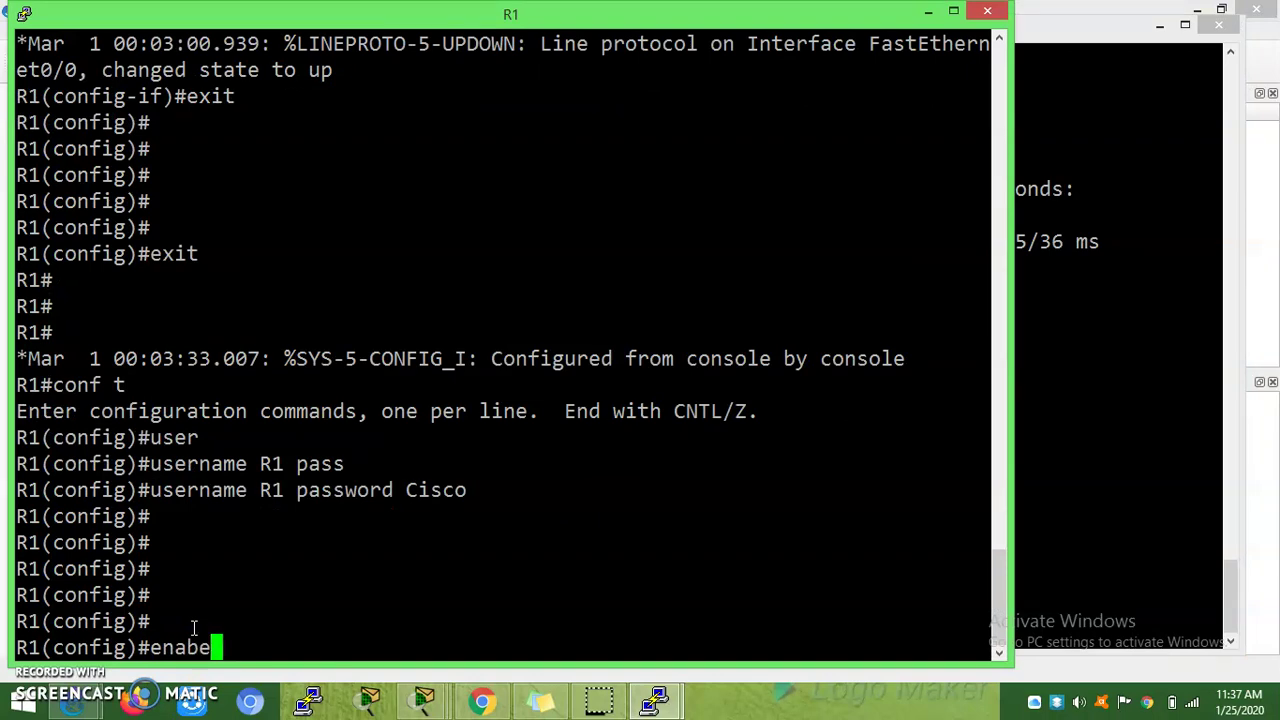
text( pas)
key(BackSpace)
key(BackSpace)
key(BackSpace)
text(pass)
key(Tab)
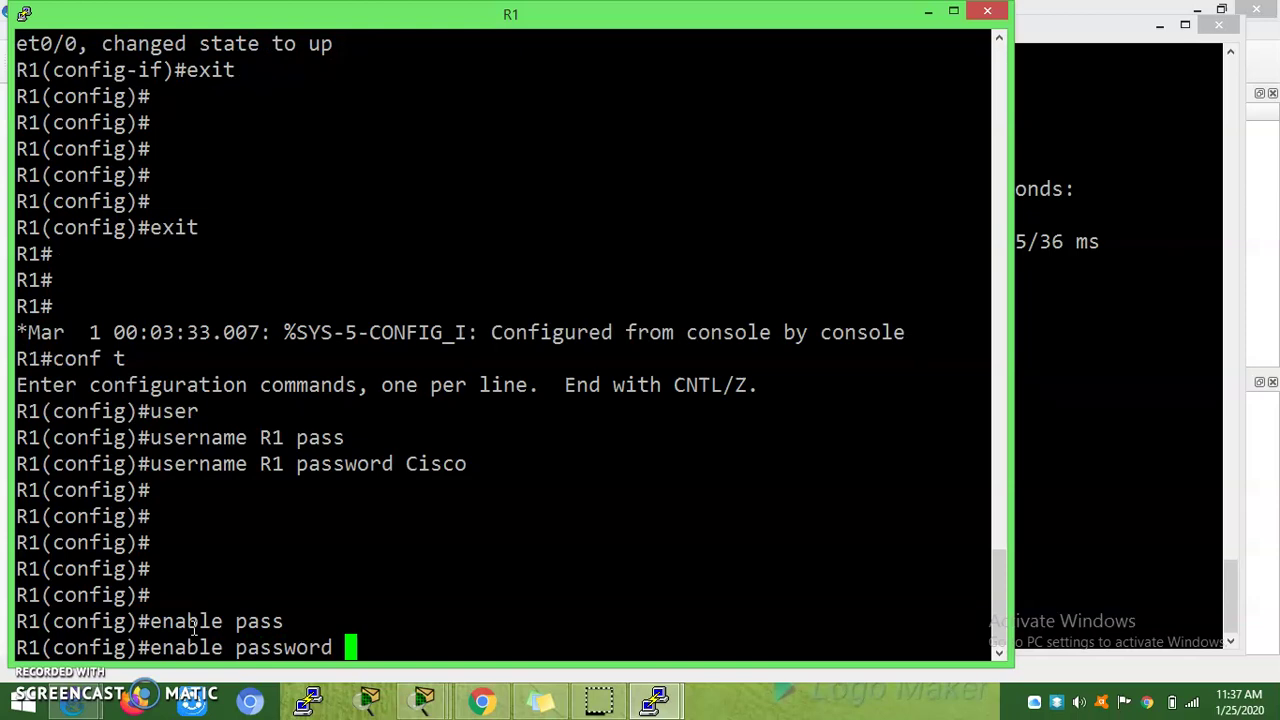
text(cosc)
key(BackSpace)
key(BackSpace)
text(isco123)
key(Return)
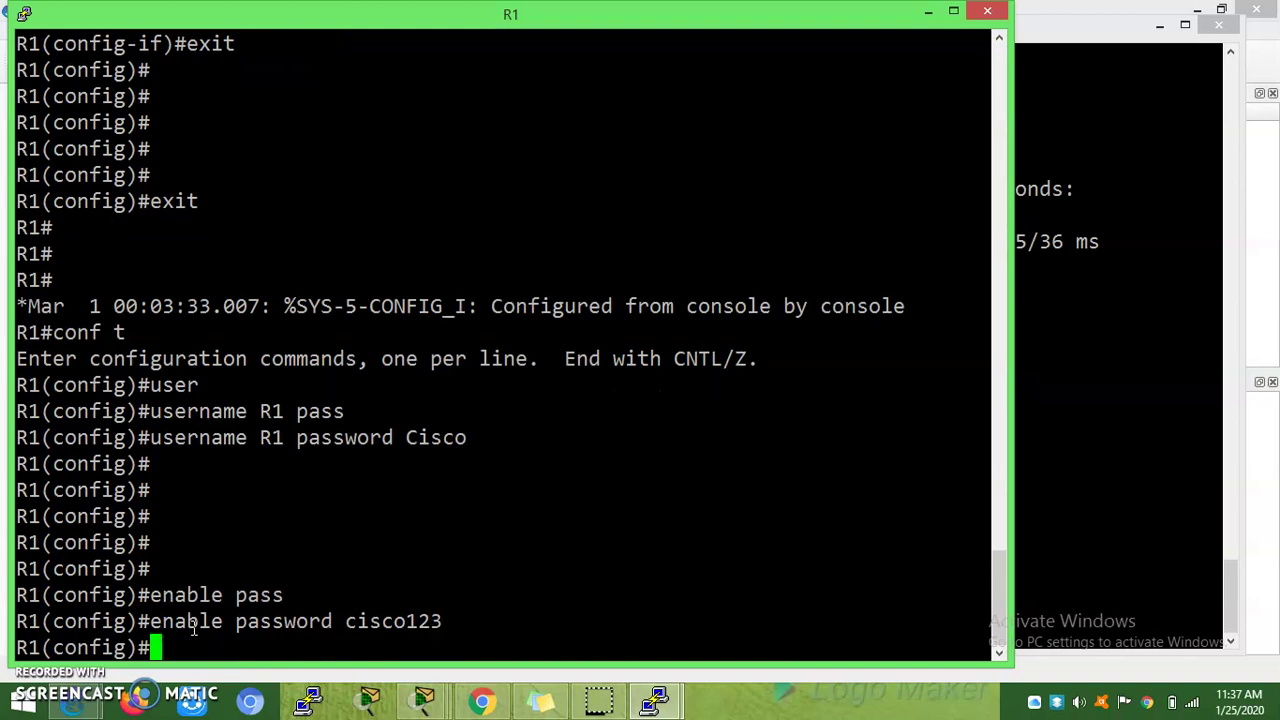
Step: Retry telnet from R2 to R1, still refused with 'Password required, but none set'
click(1181, 504)
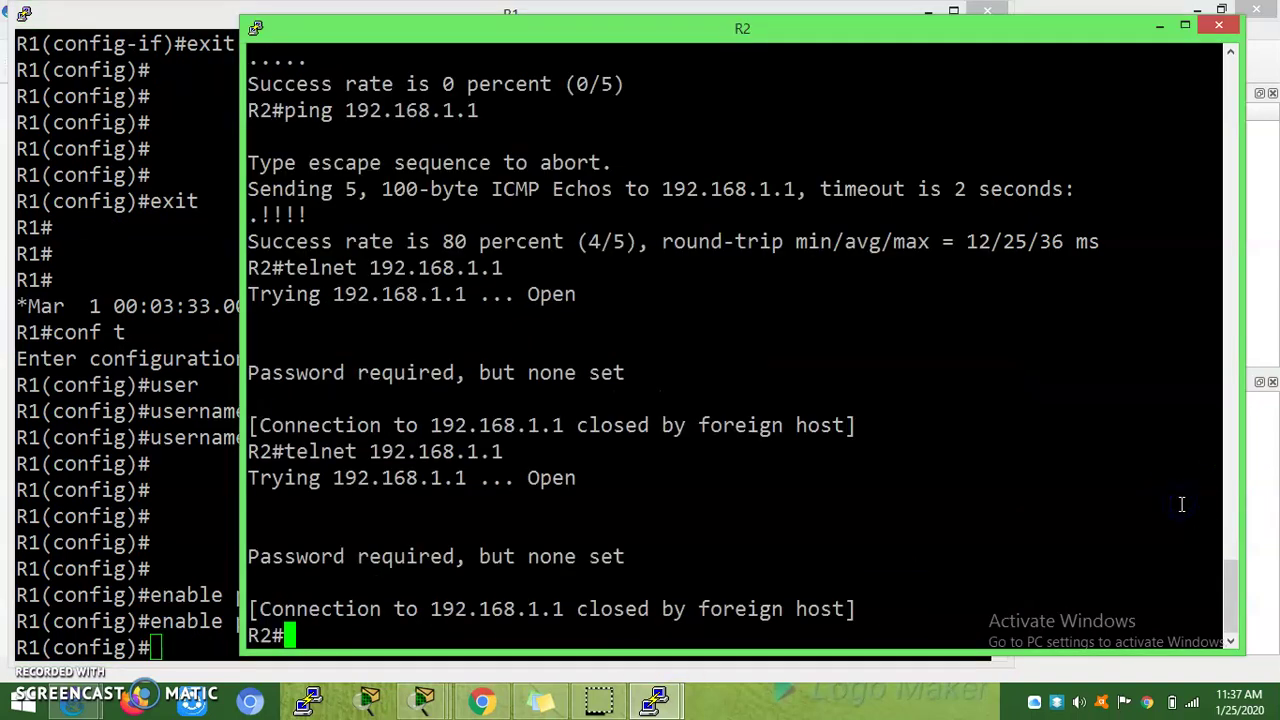
key(Up)
key(Return)
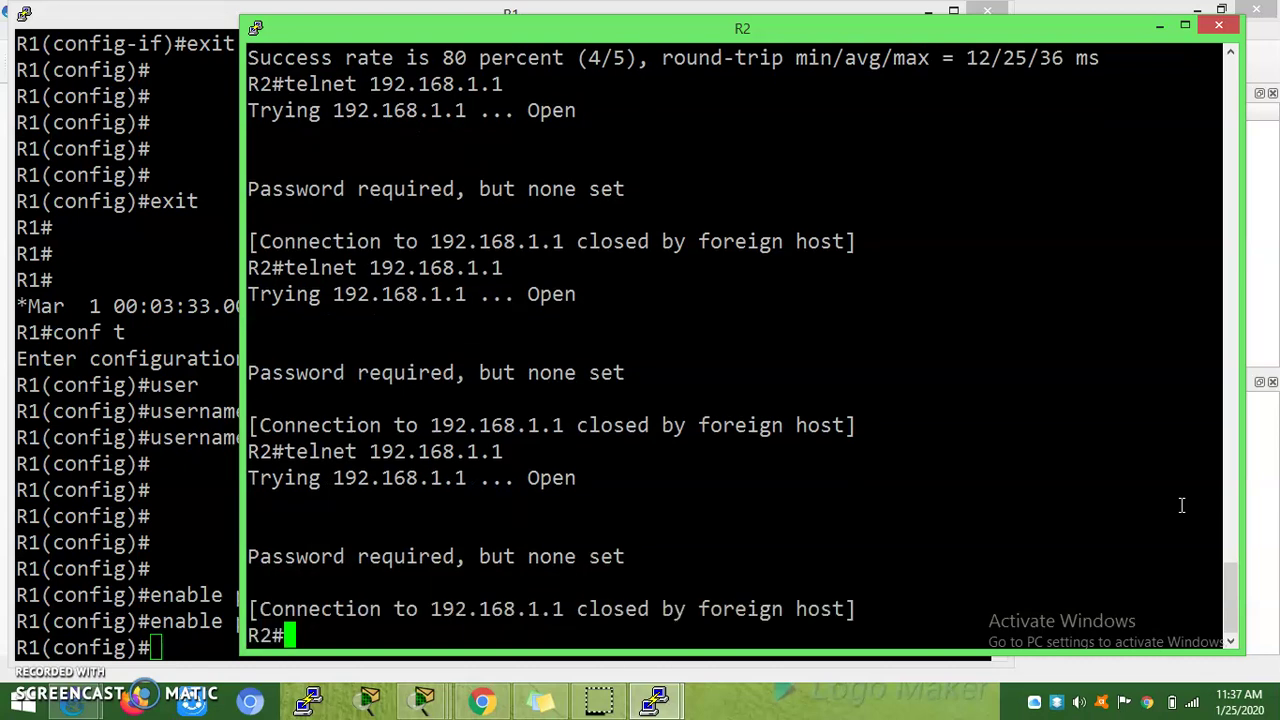
drag(252, 483, 494, 466)
drag(306, 618, 803, 615)
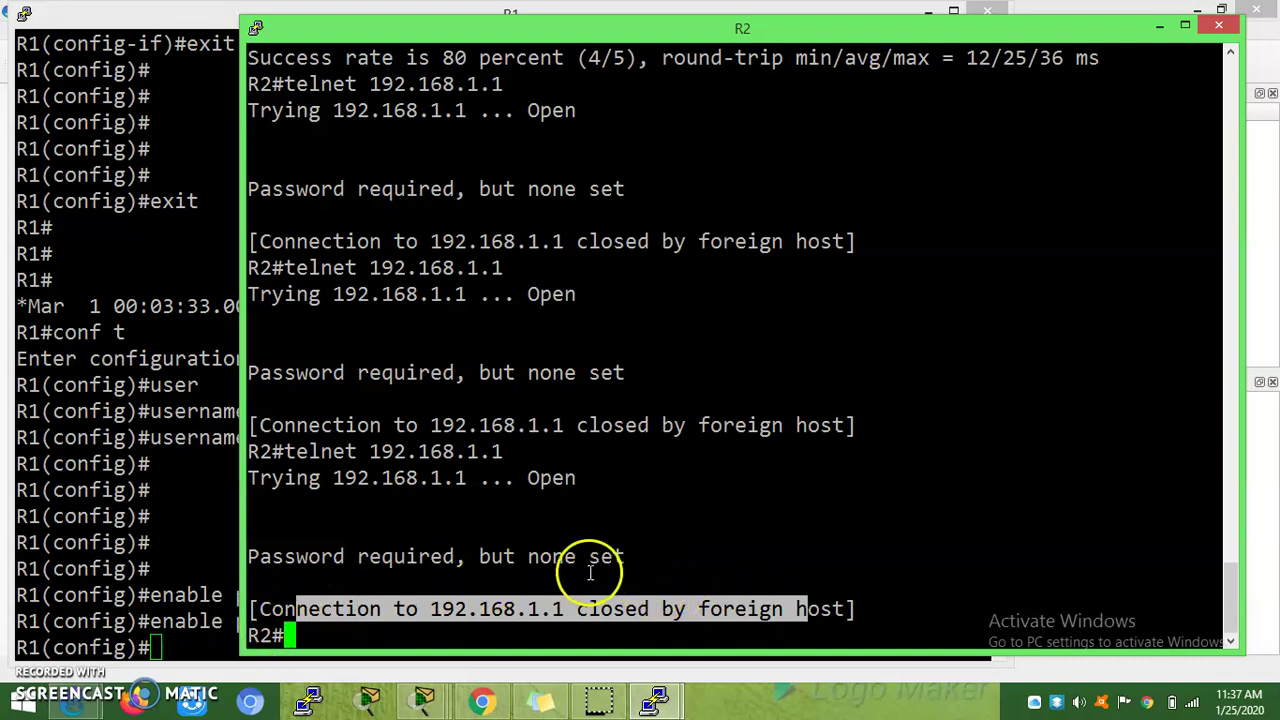
drag(634, 551, 294, 559)
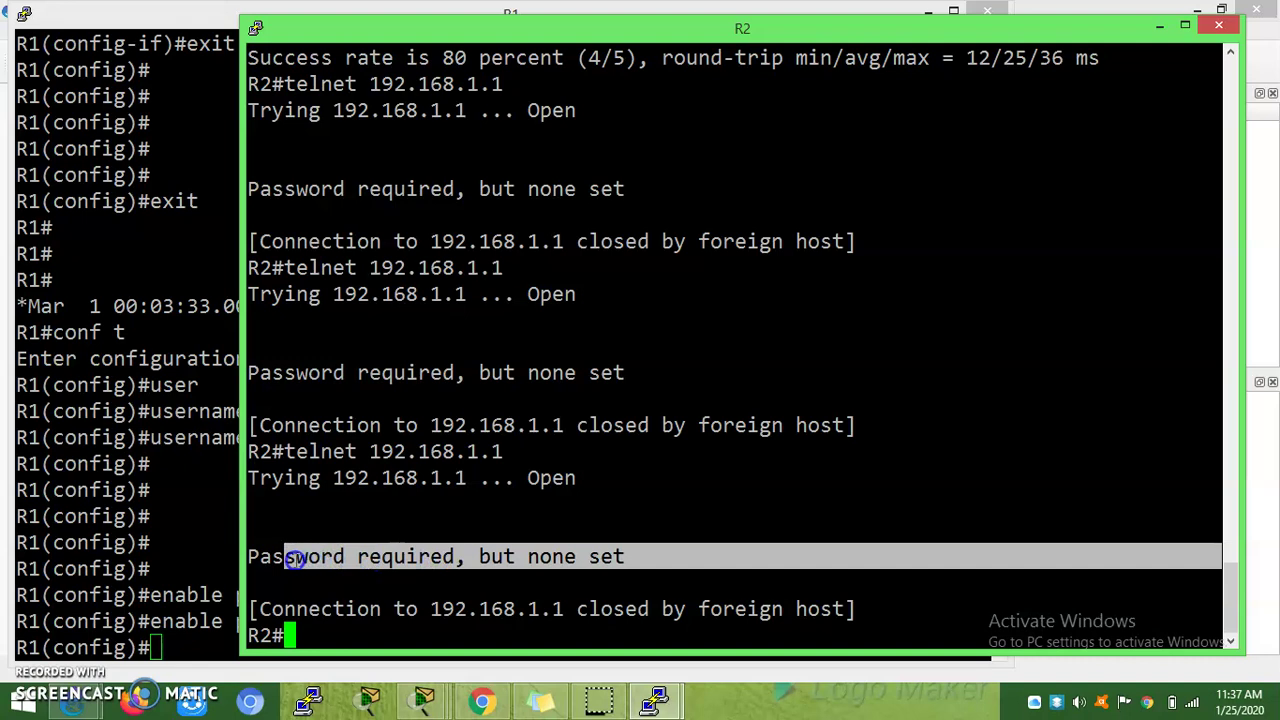
Step: Remove R1's enable password by entering 'no enable password'
click(206, 636)
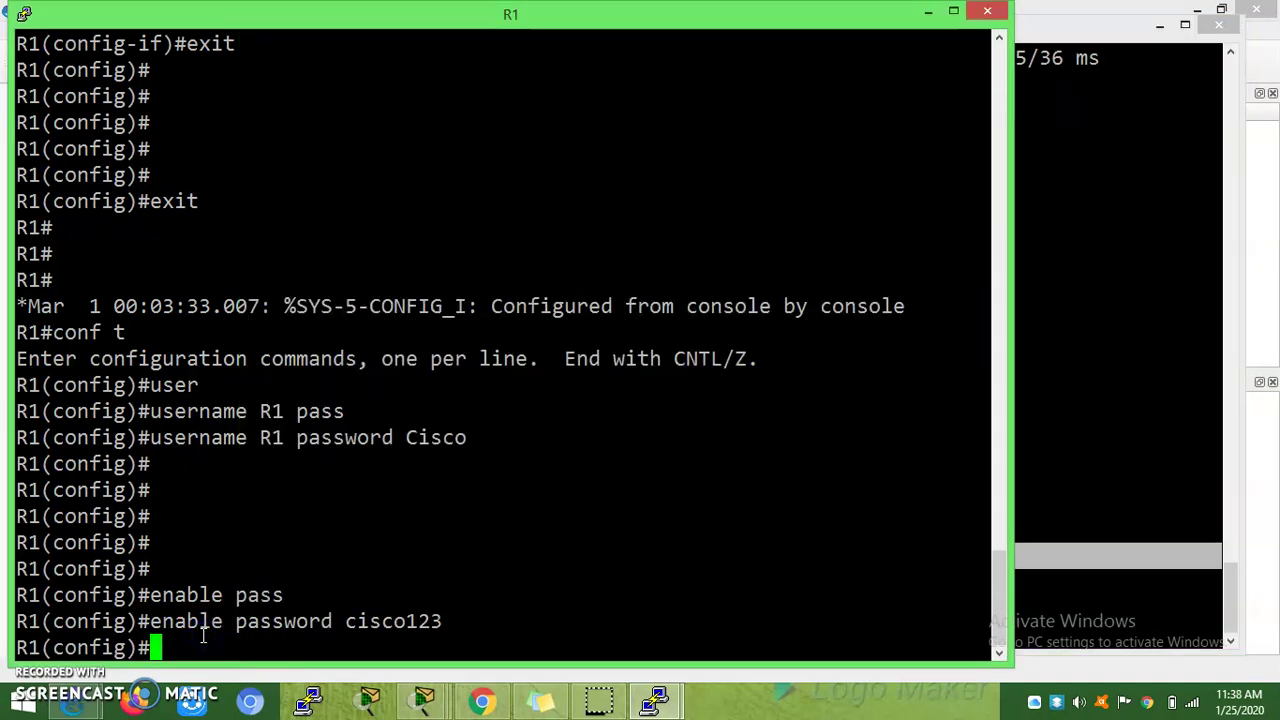
text(np)
key(BackSpace)
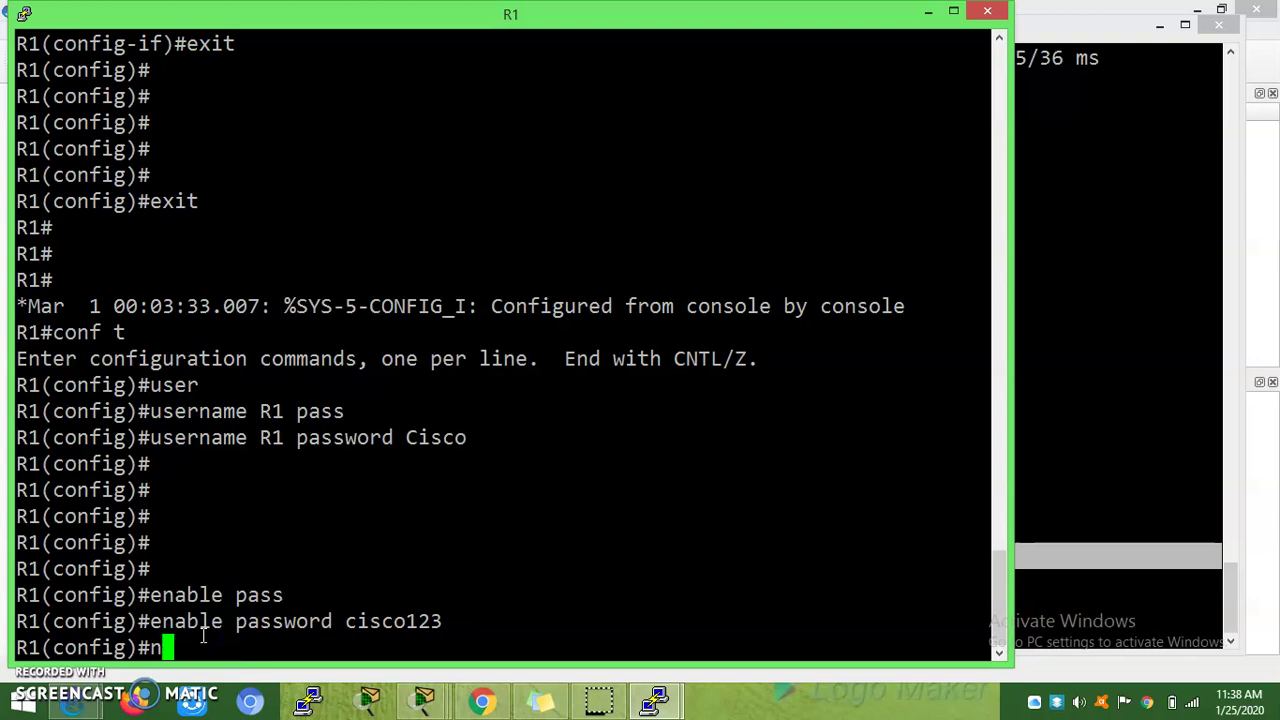
text(o)
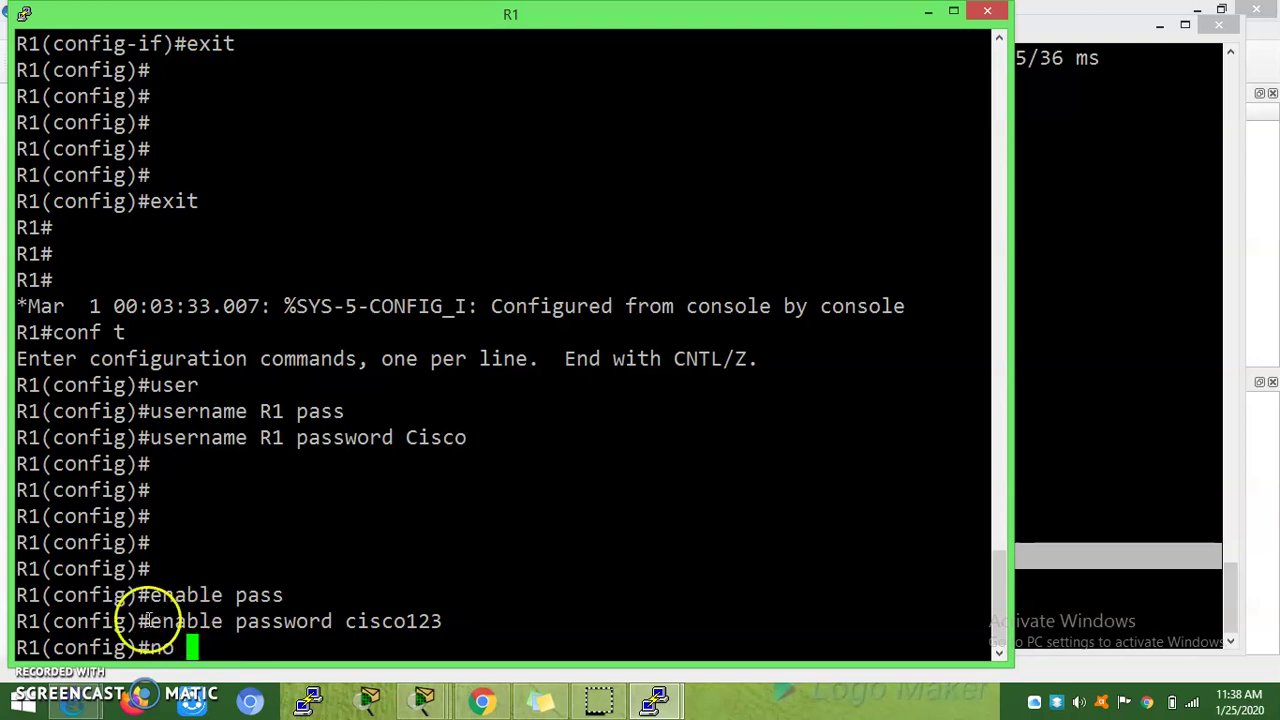
drag(150, 621, 436, 621)
key(ctrl+c)
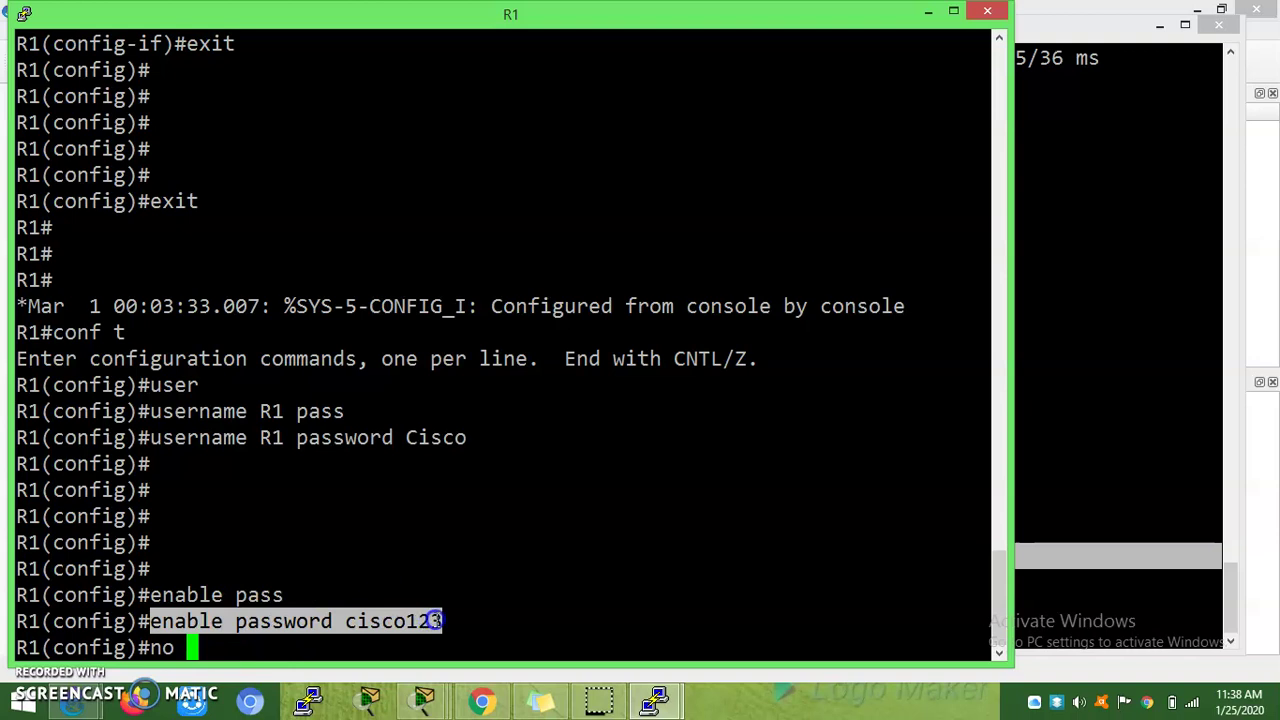
click(400, 634)
right_click(541, 606)
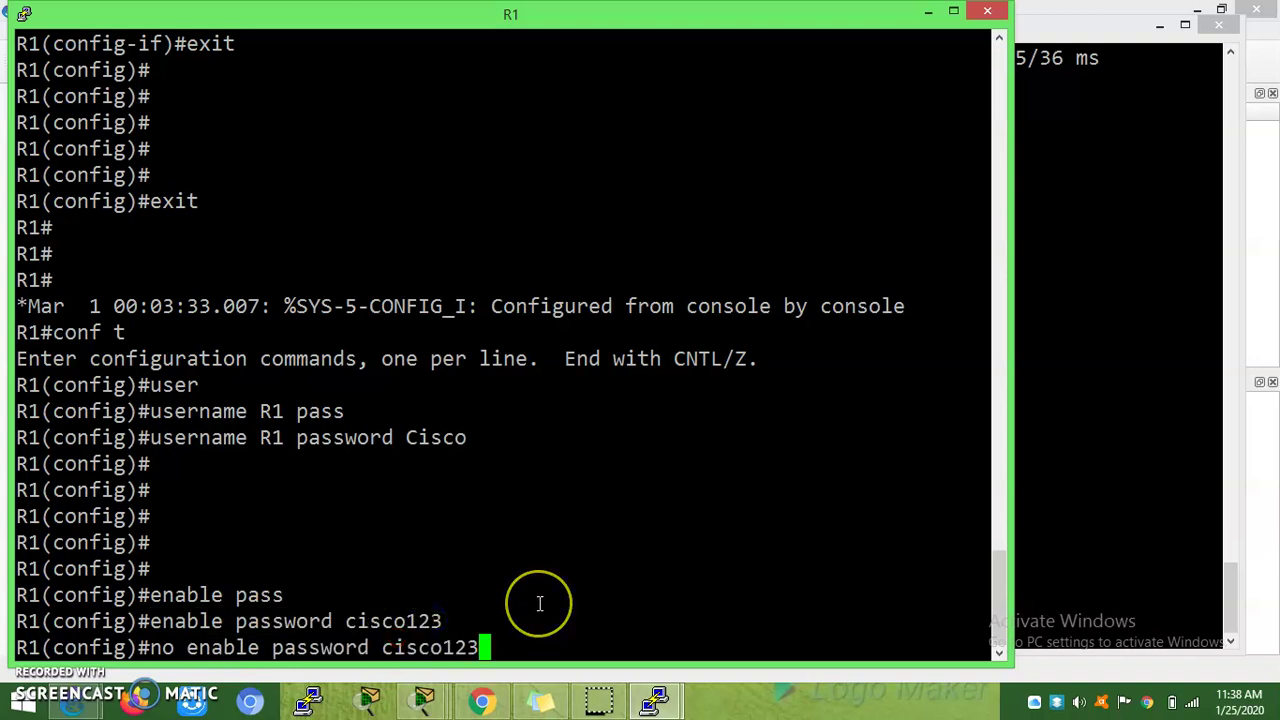
key(Return)
key(Return)
key(Return)
key(Return)
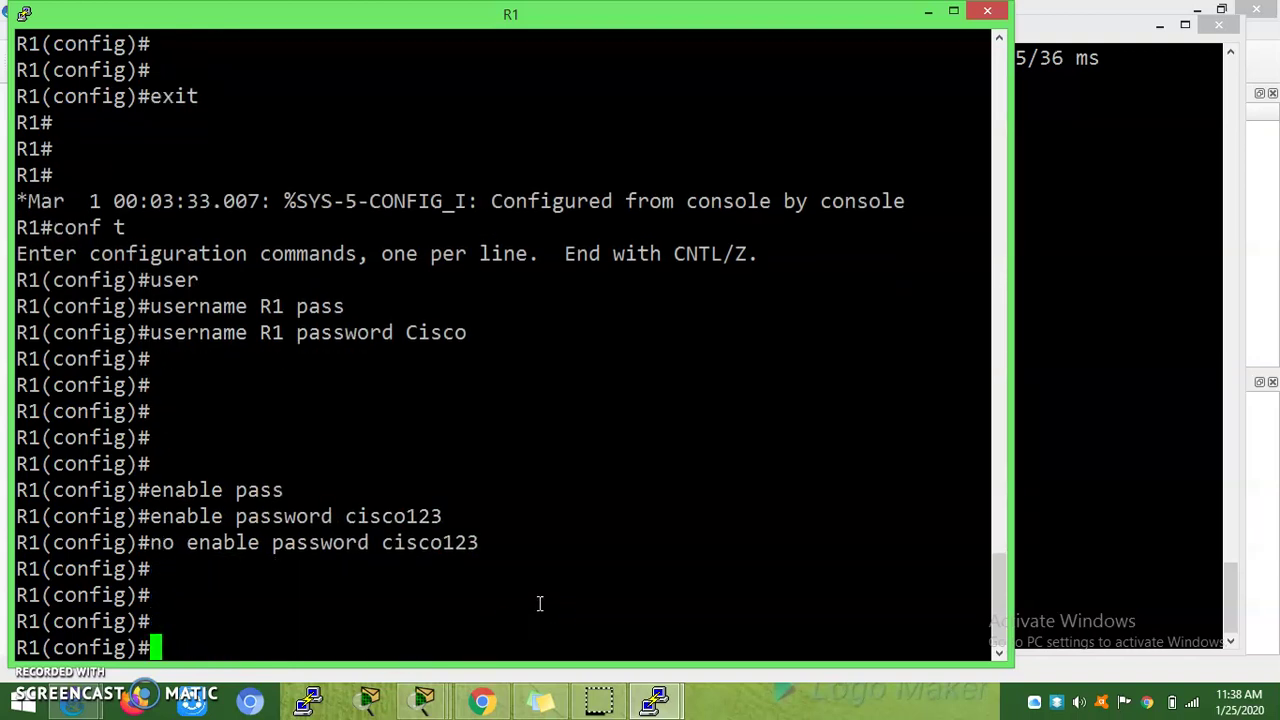
Step: Exit configuration mode, run 'show run' on R1, and highlight the line vty 0 4 login rows
text(line vt)
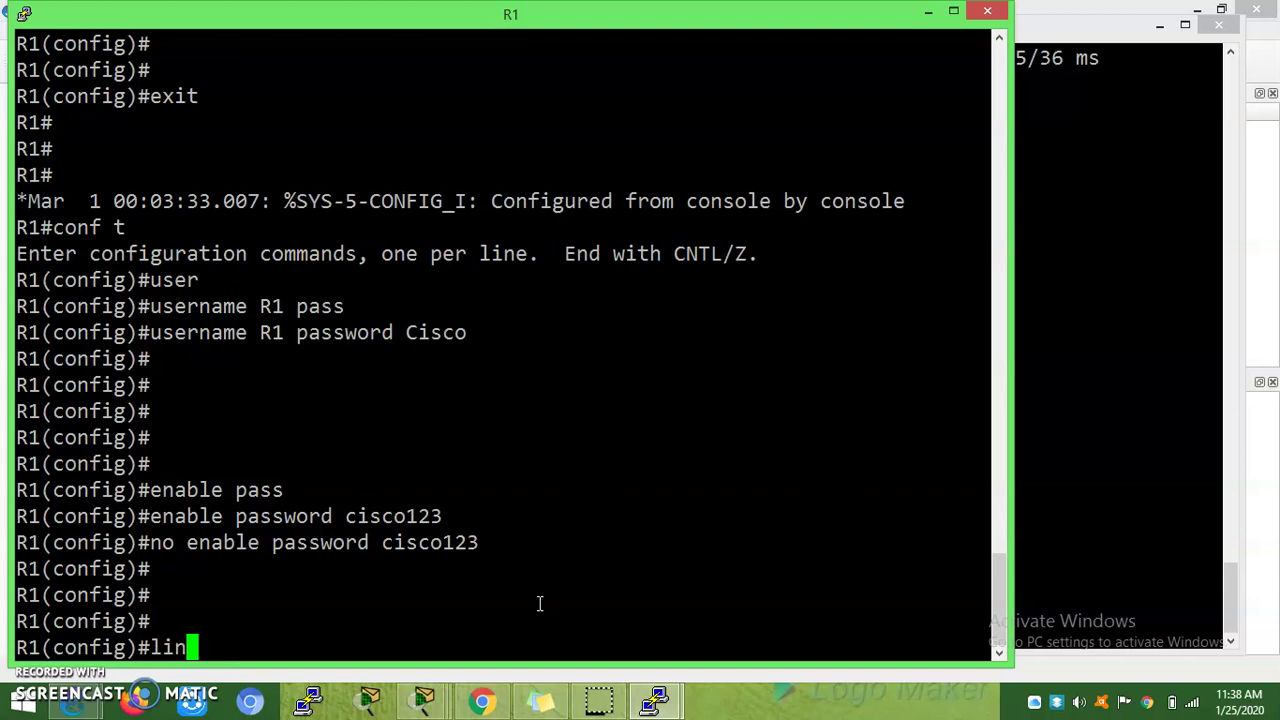
key(BackSpace)
key(BackSpace)
key(BackSpace)
key(BackSpace)
key(BackSpace)
key(BackSpace)
key(BackSpace)
text(exit)
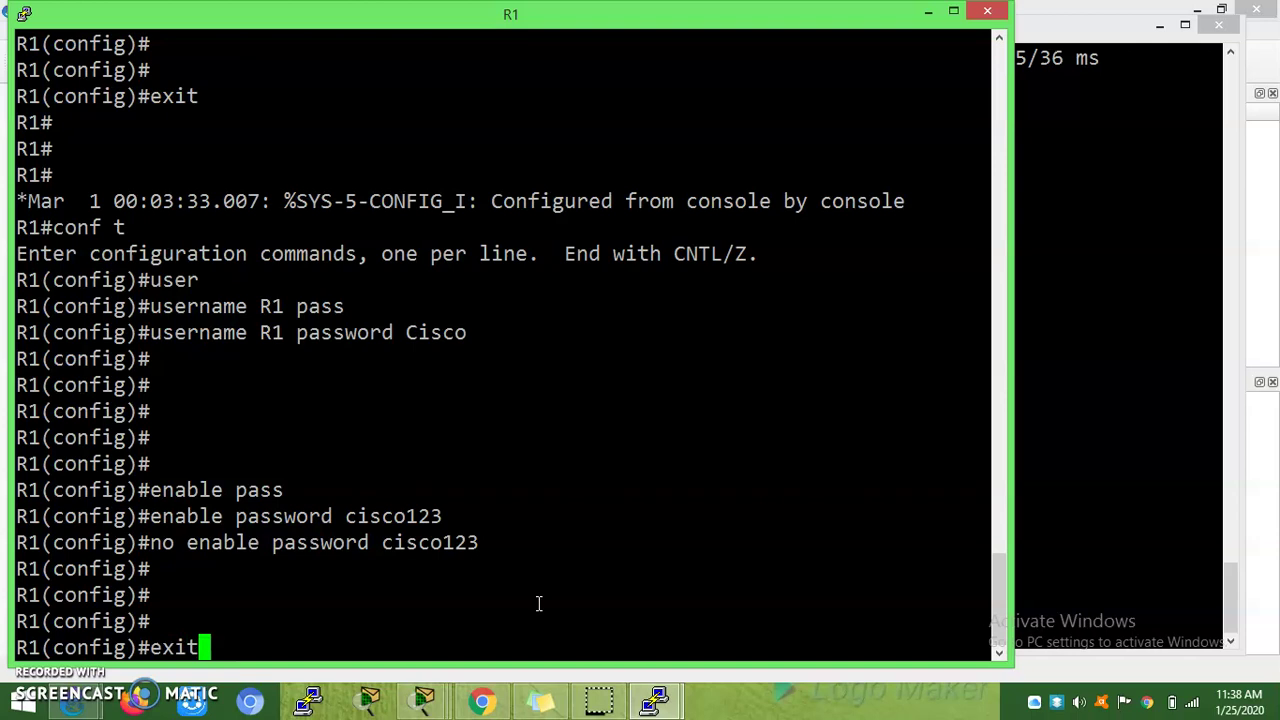
key(Return)
text(sh ru)
key(Return)
text(n)
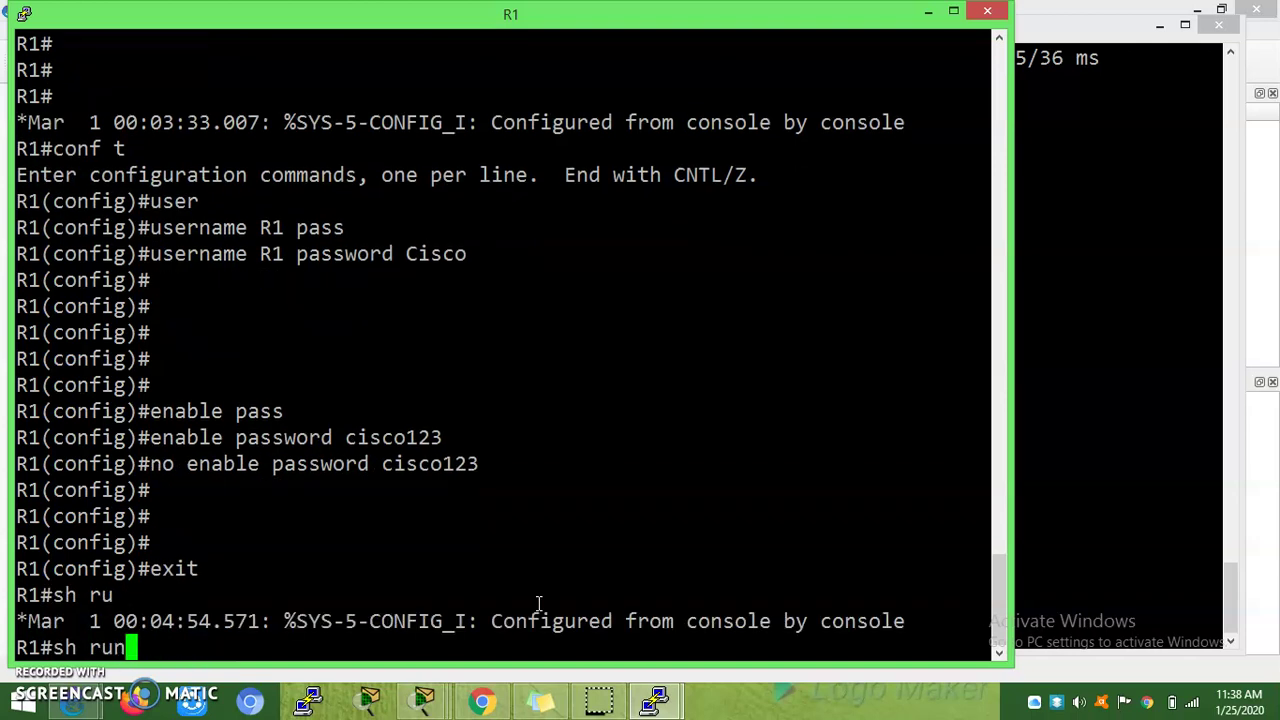
key(Return)
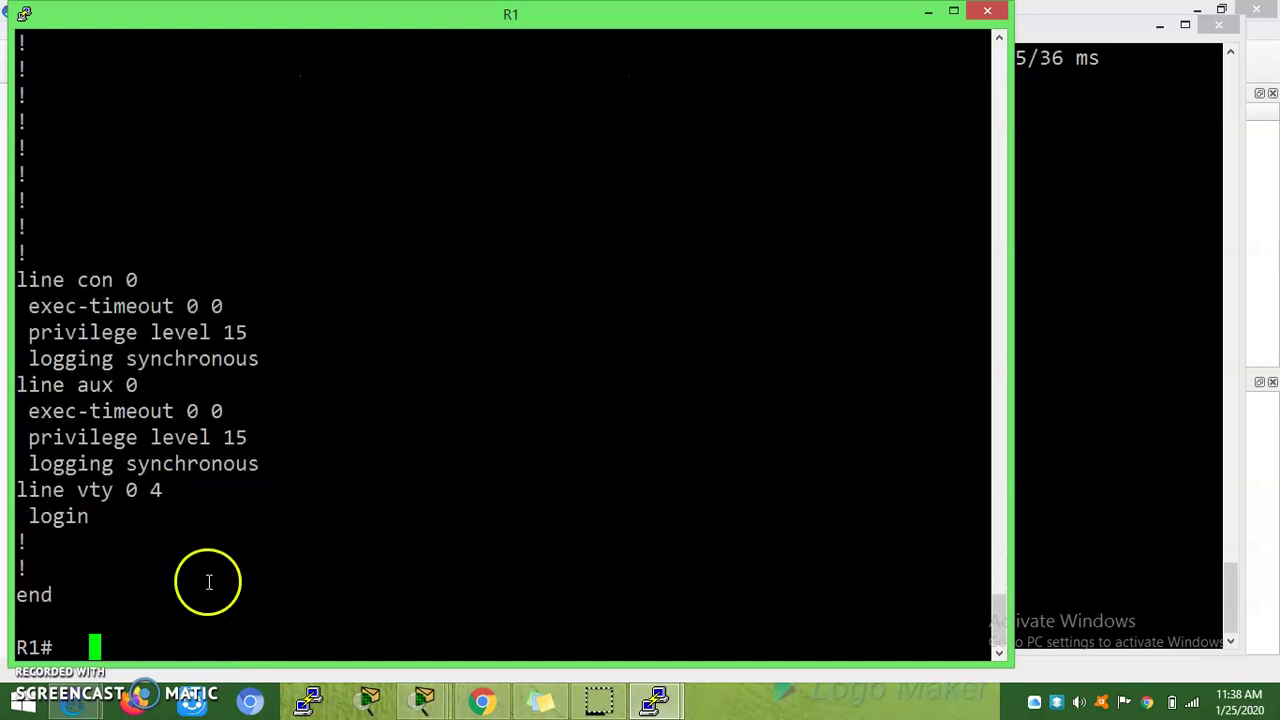
double_click(40, 490)
drag(45, 494, 93, 510)
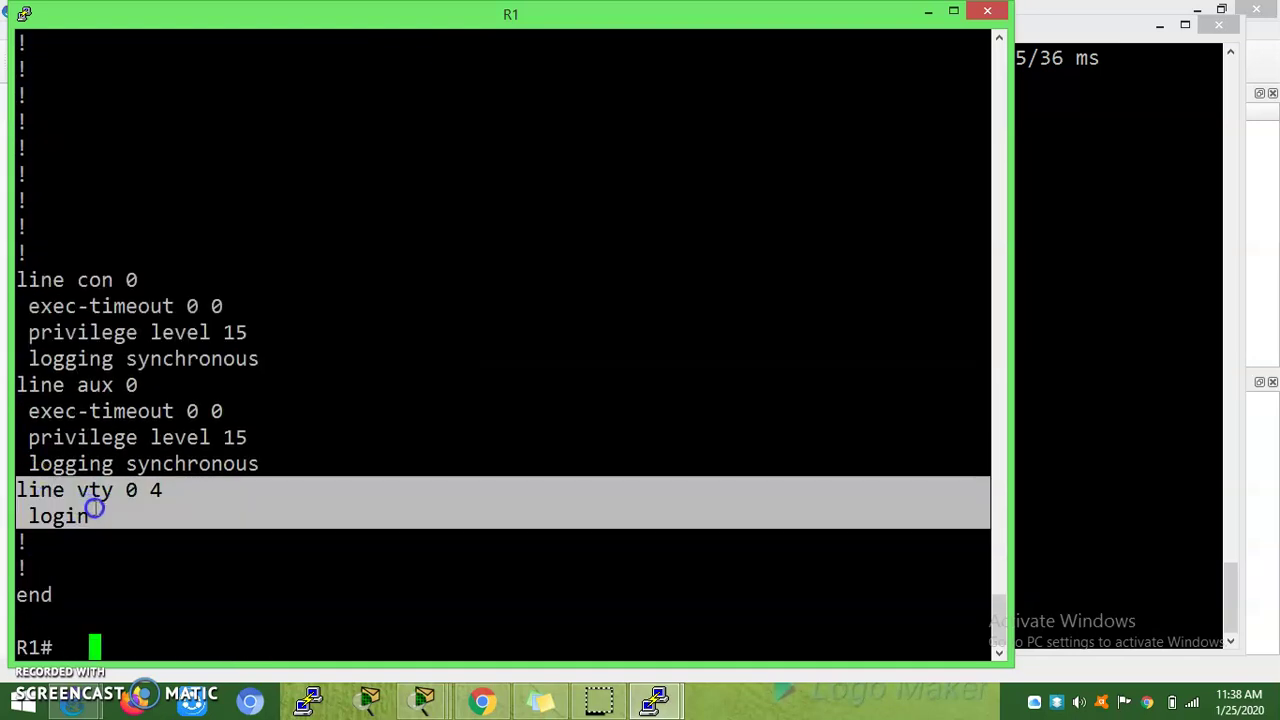
Step: Enter global configuration mode on R1 with 'conf t'
double_click(135, 516)
click(104, 517)
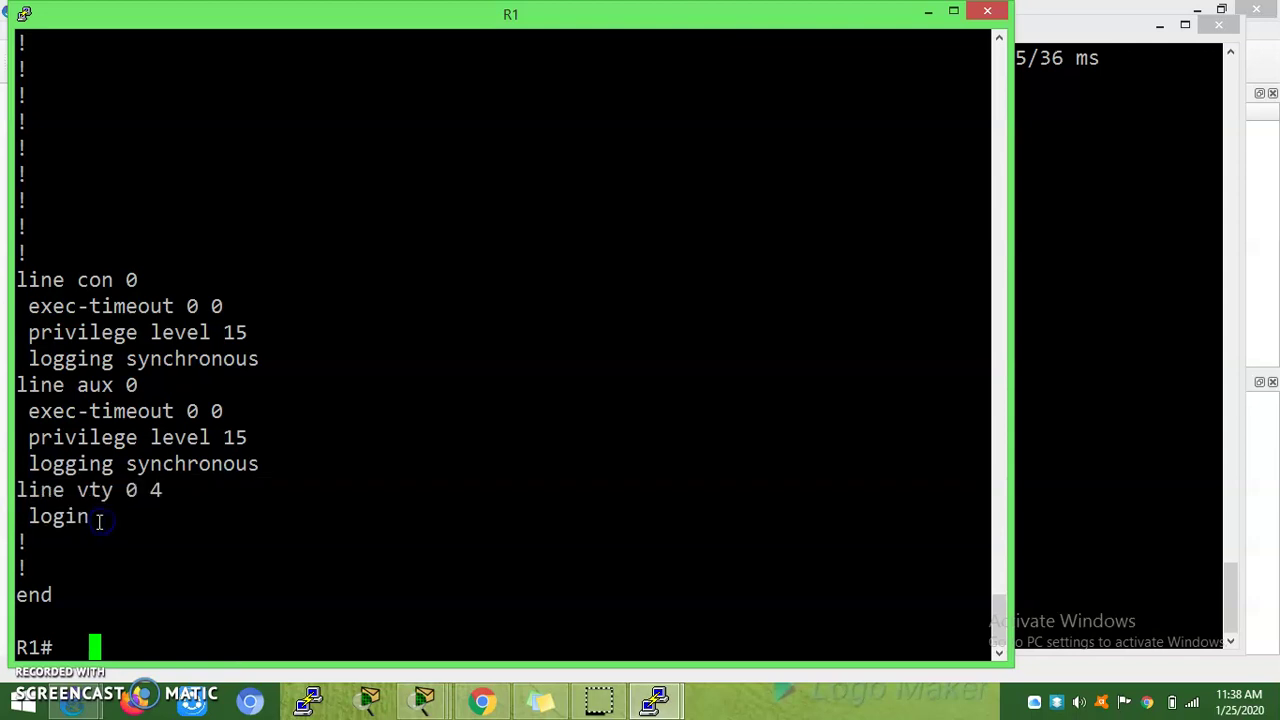
click(240, 503)
key(Return)
key(Return)
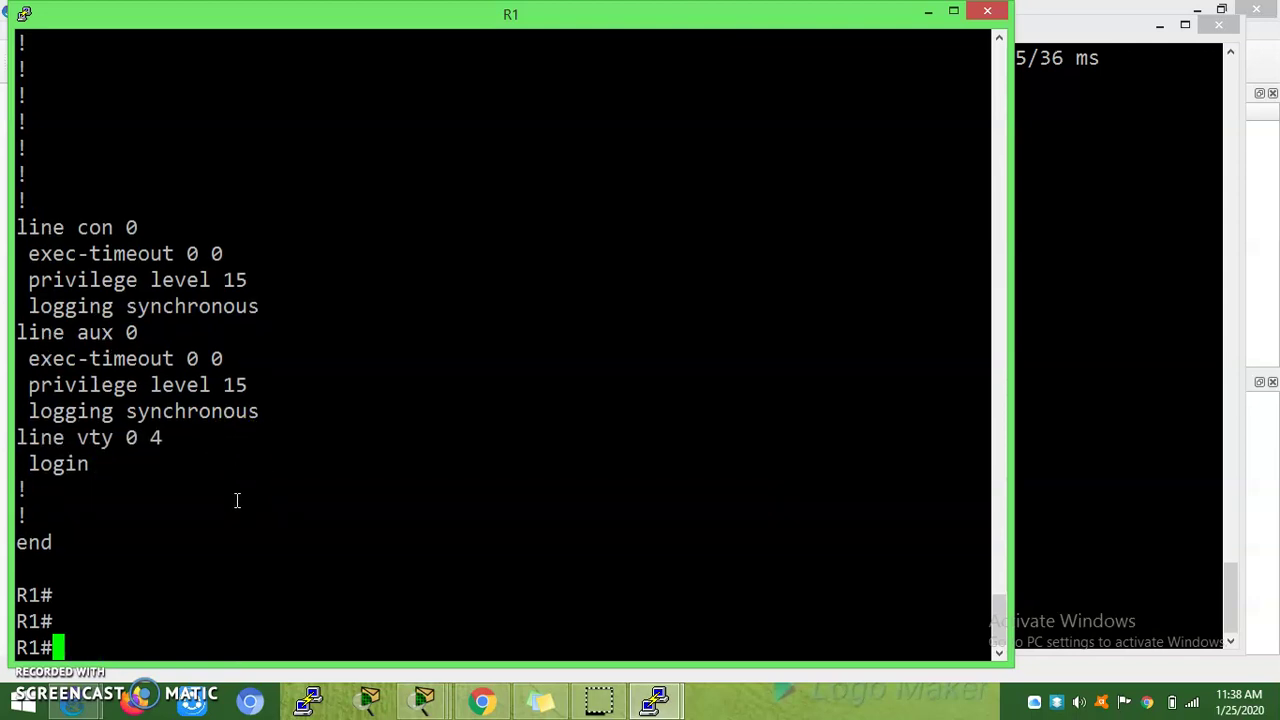
text(conf t)
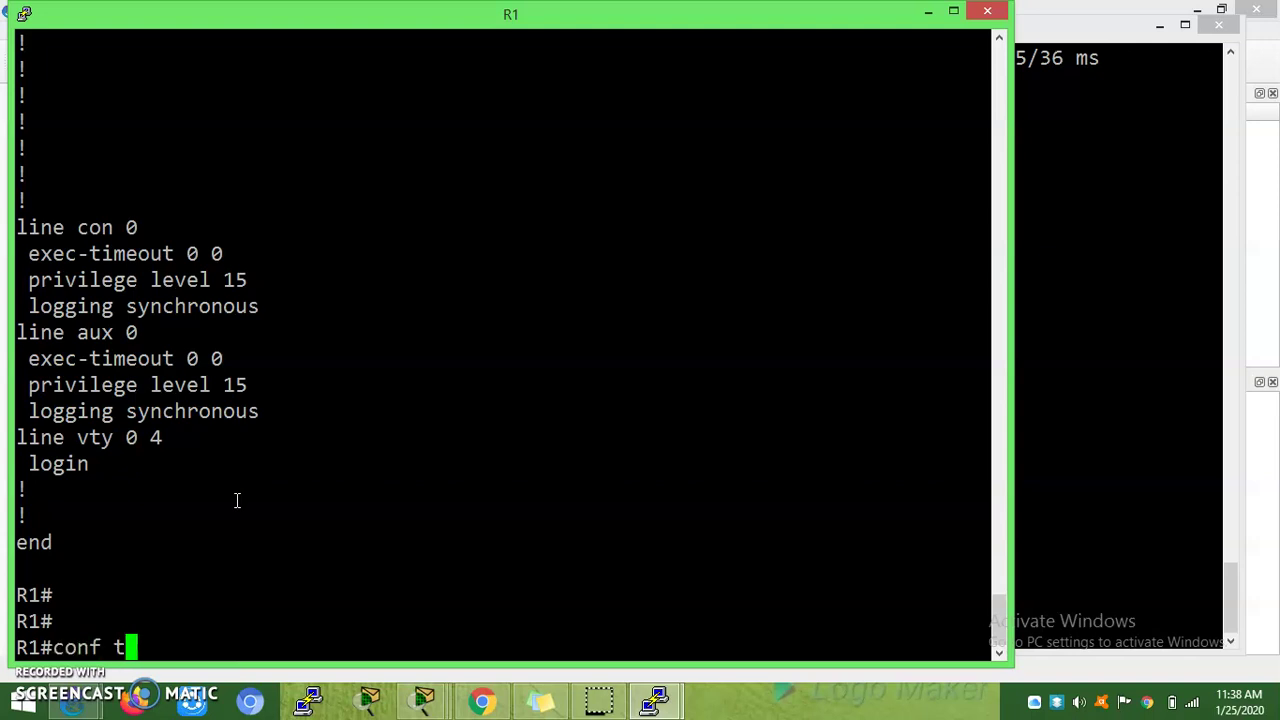
key(Return)
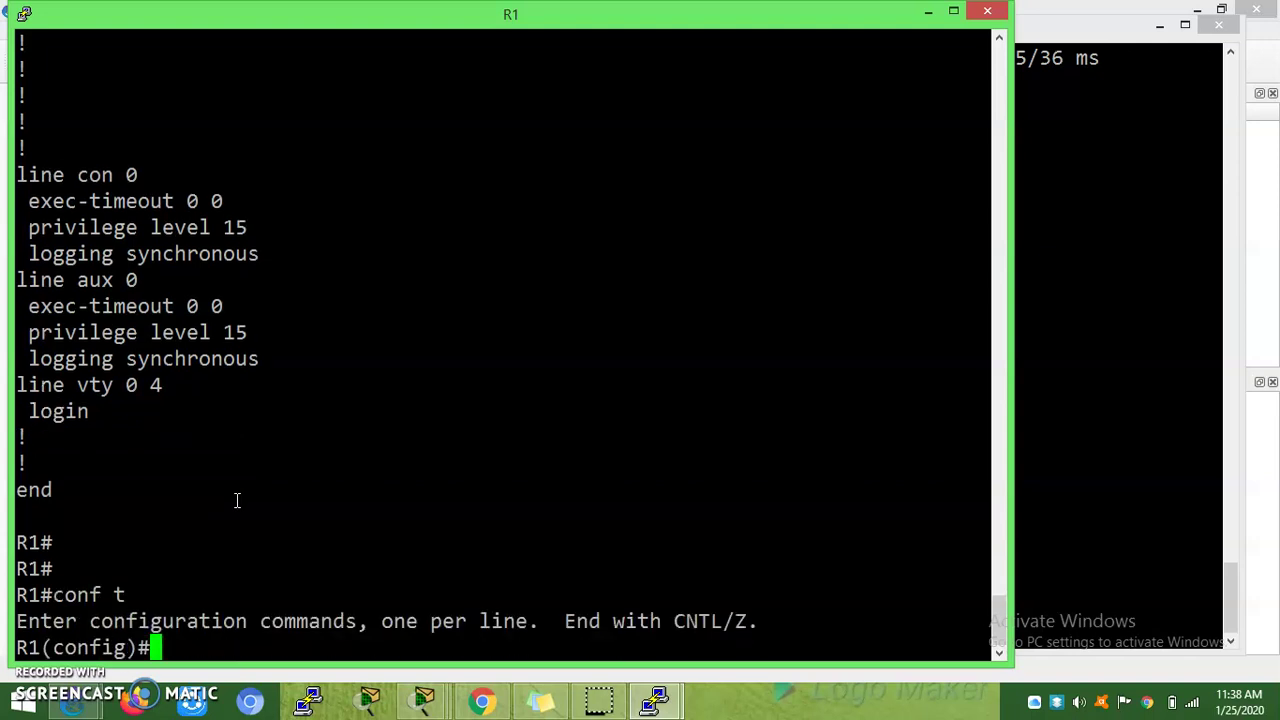
Step: Configure line vty 0 4 on R1 with 'login local'
text(vt)
key(Tab)
key(BackSpace)
key(BackSpace)
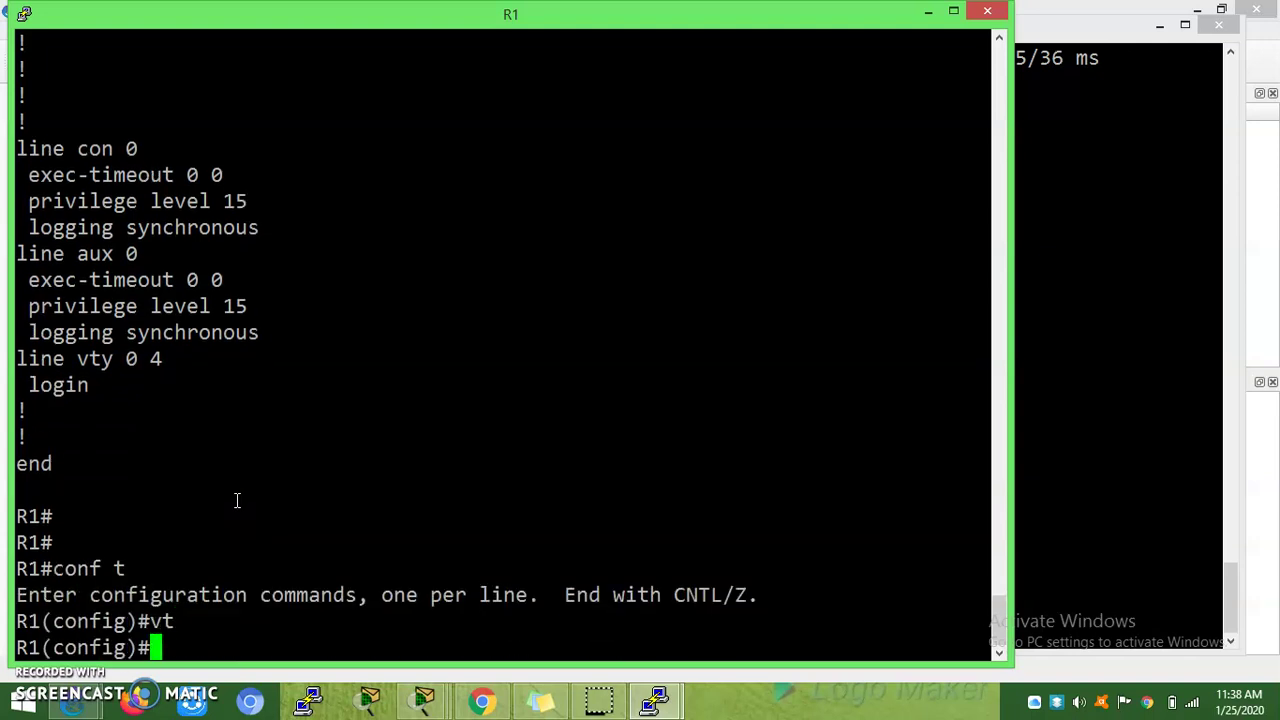
text(line)
key(Tab)
text(v)
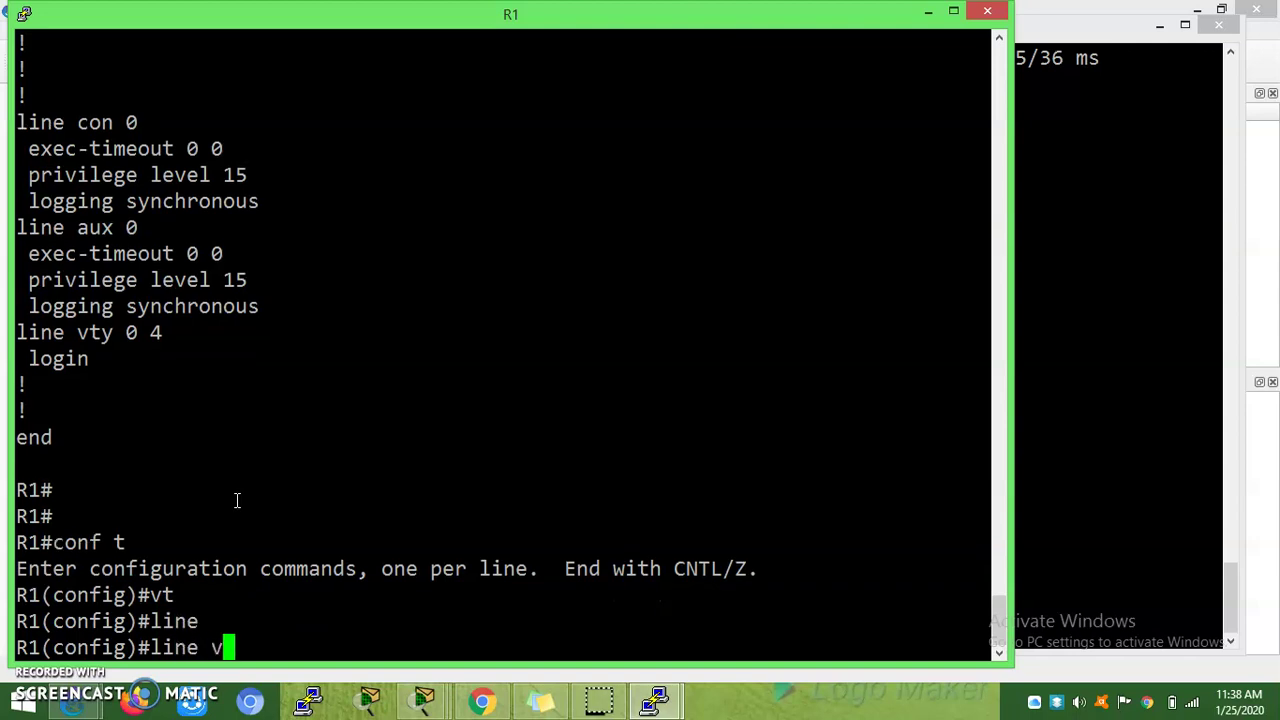
text(t)
key(Tab)
text(0 4)
key(Return)
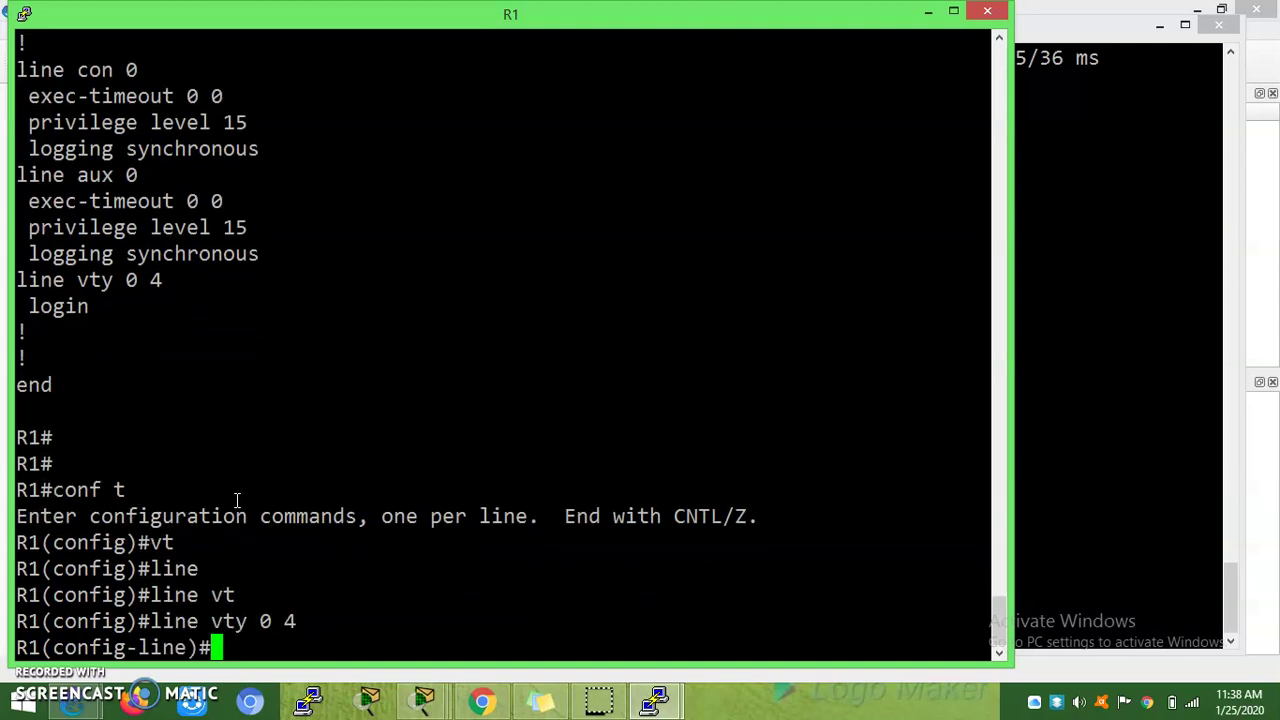
text(log)
key(Tab)
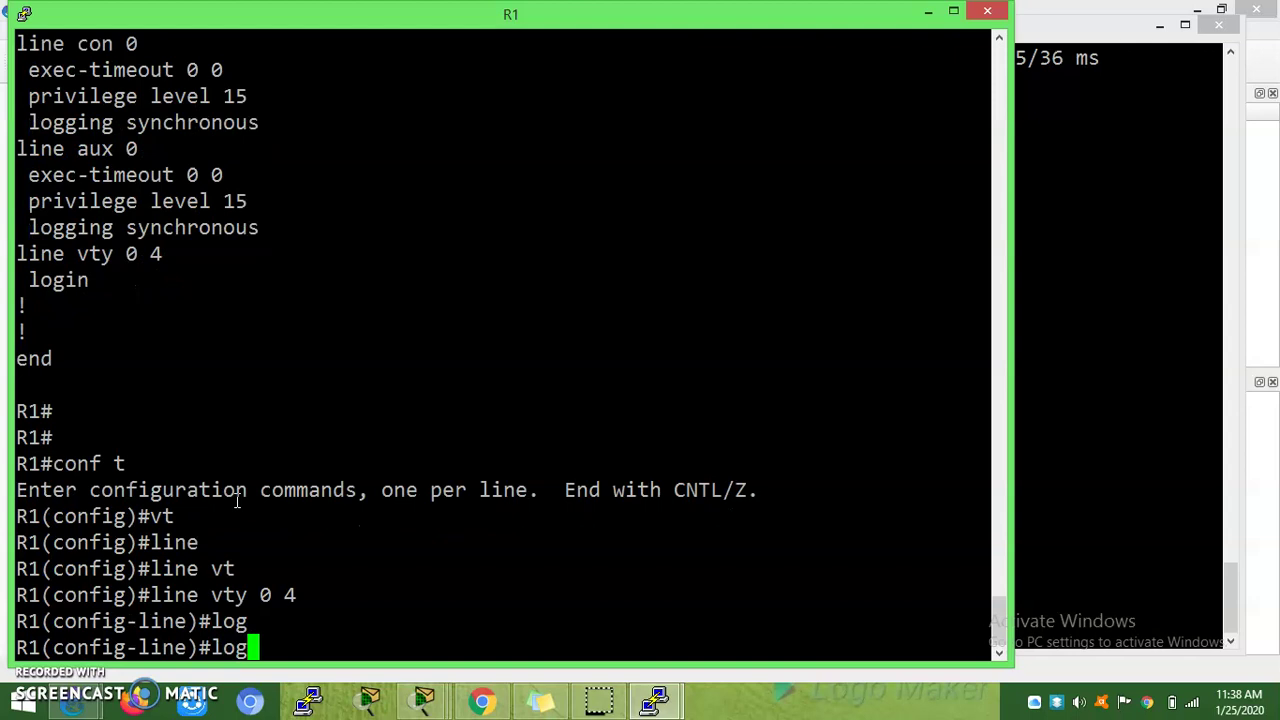
text(in)
key(Tab)
text(lo)
key(Tab)
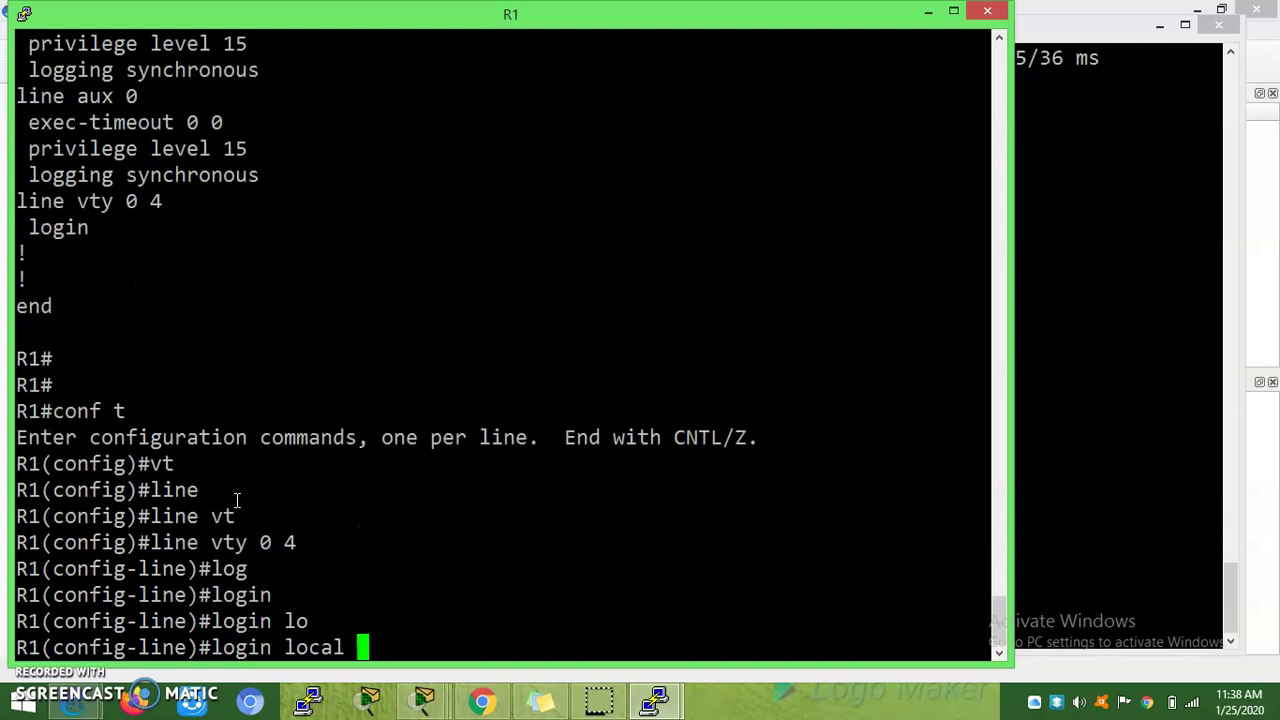
key(Return)
key(Return)
key(Return)
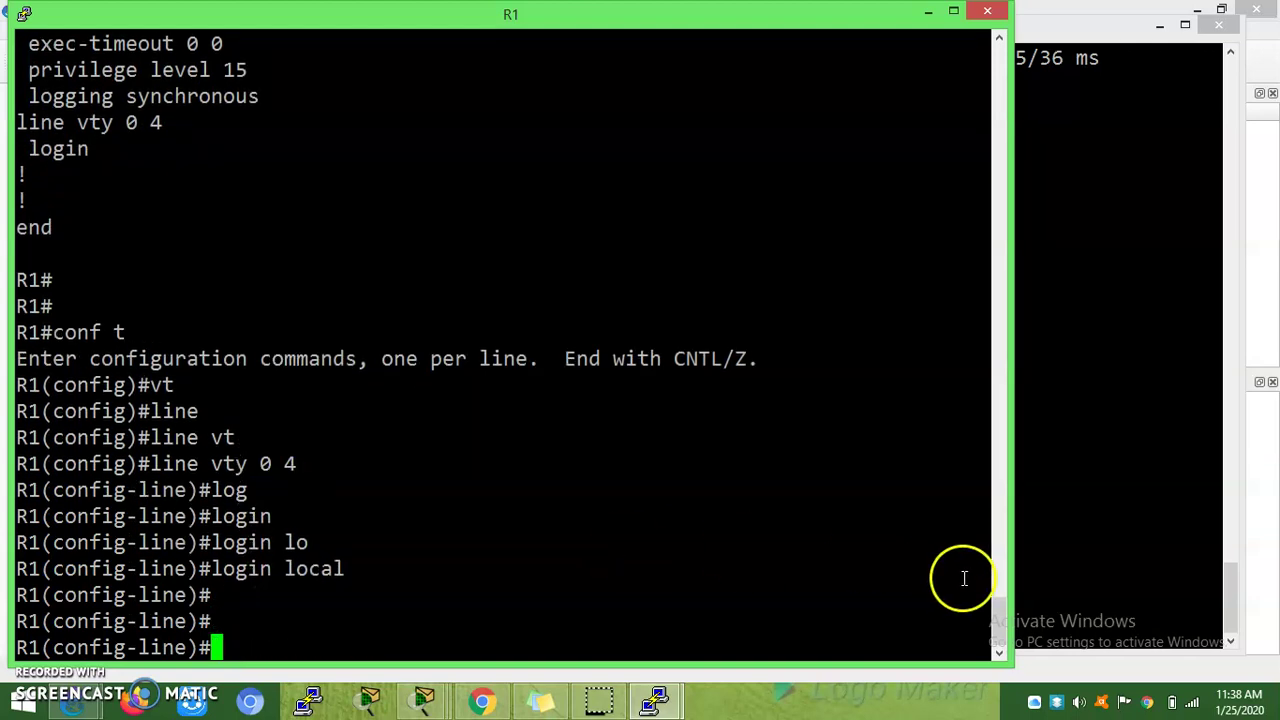
Step: Rerun telnet 192.168.1.1 from R2, which now prompts for a username
click(1093, 575)
key(Up)
key(Return)
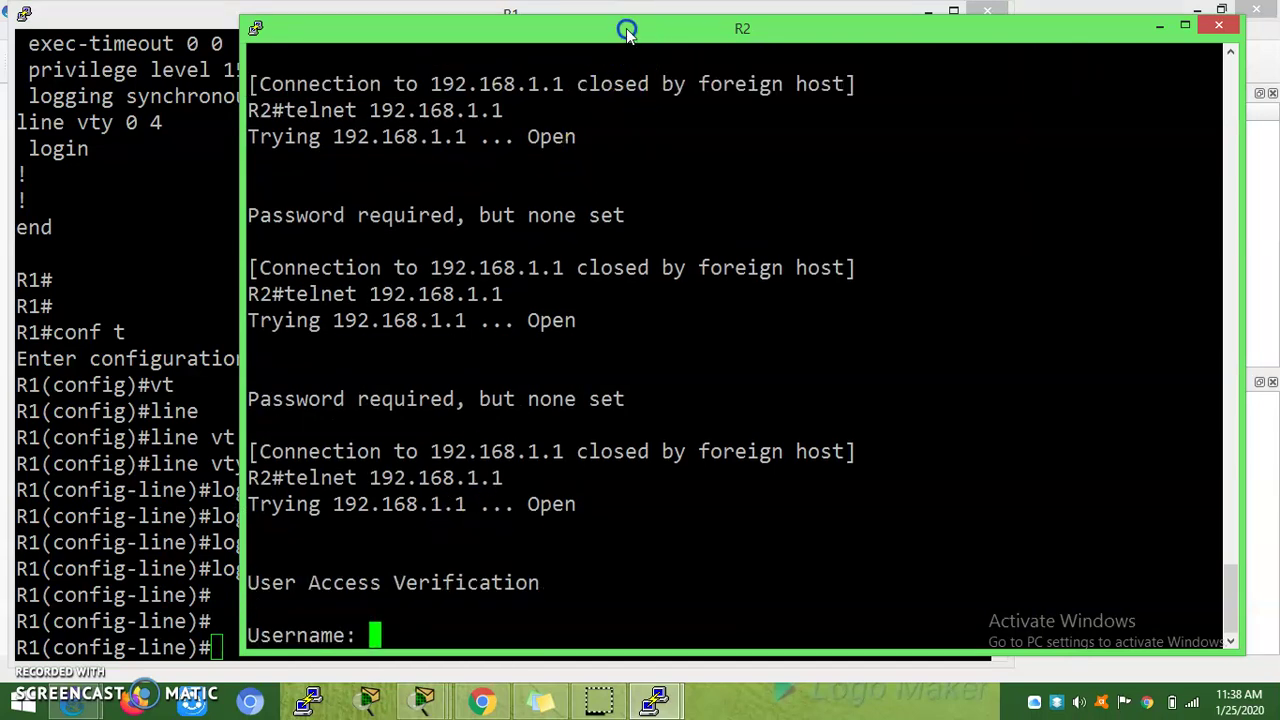
Step: Try the telnet login as user R1 twice from R2; both attempts return '% Login invalid'
drag(625, 32, 753, 18)
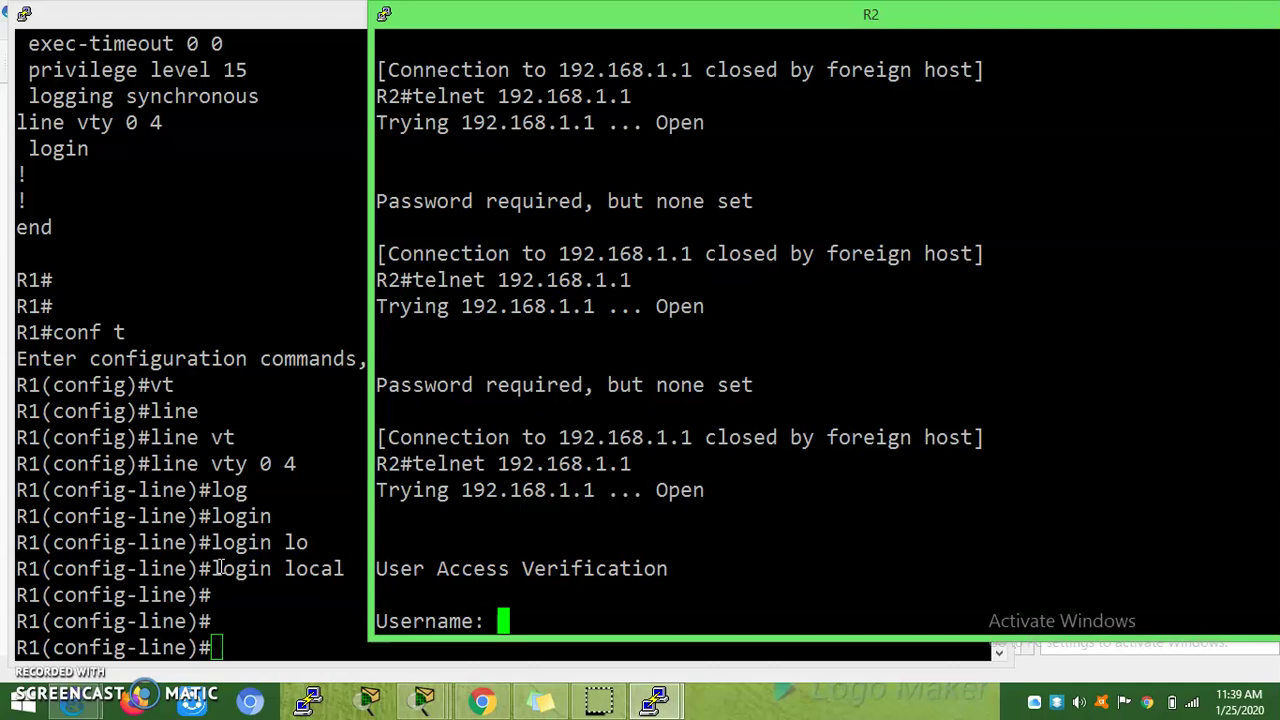
text(cis)
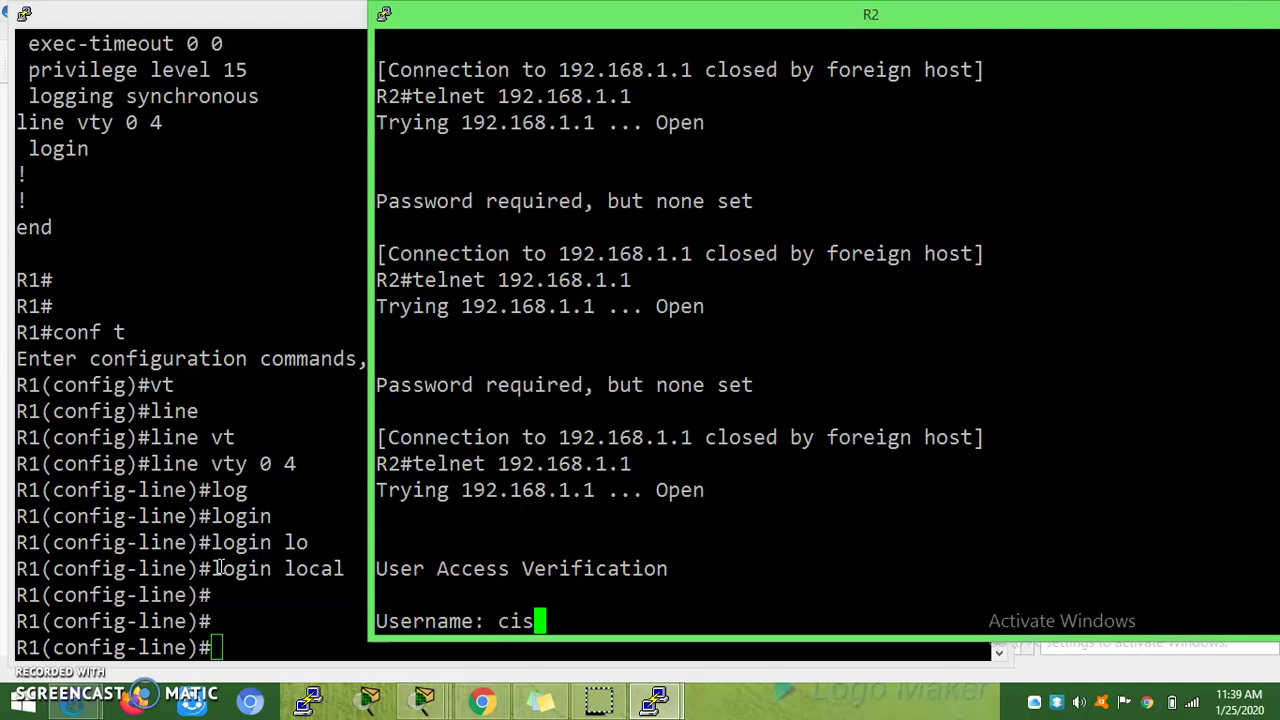
key(BackSpace)
key(BackSpace)
key(BackSpace)
text(R1)
key(Return)
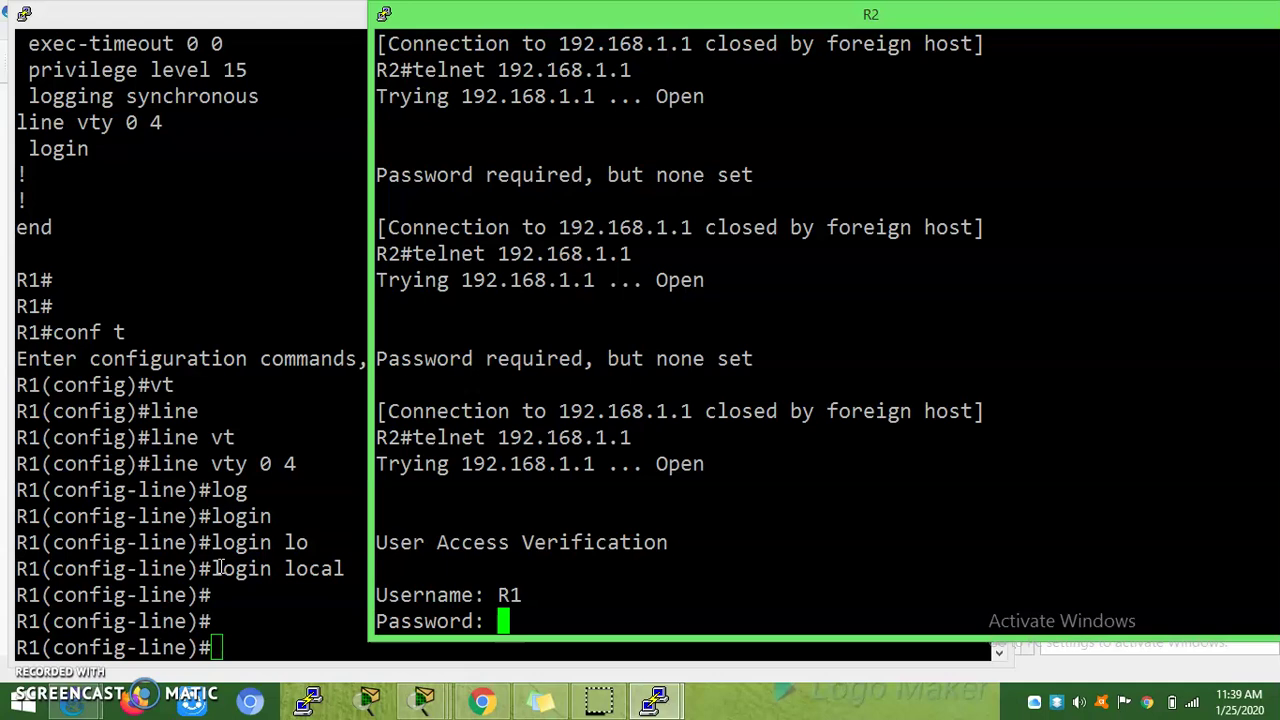
key(Return)
key(Return)
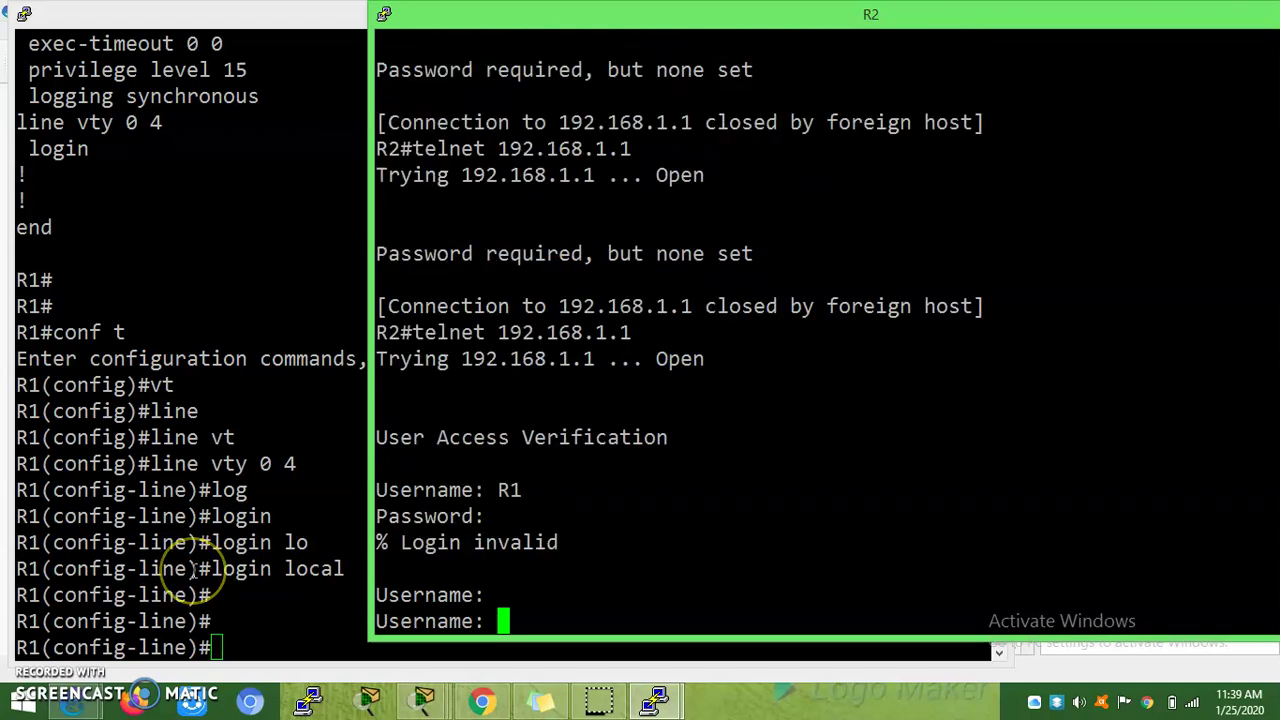
text(R1)
key(Return)
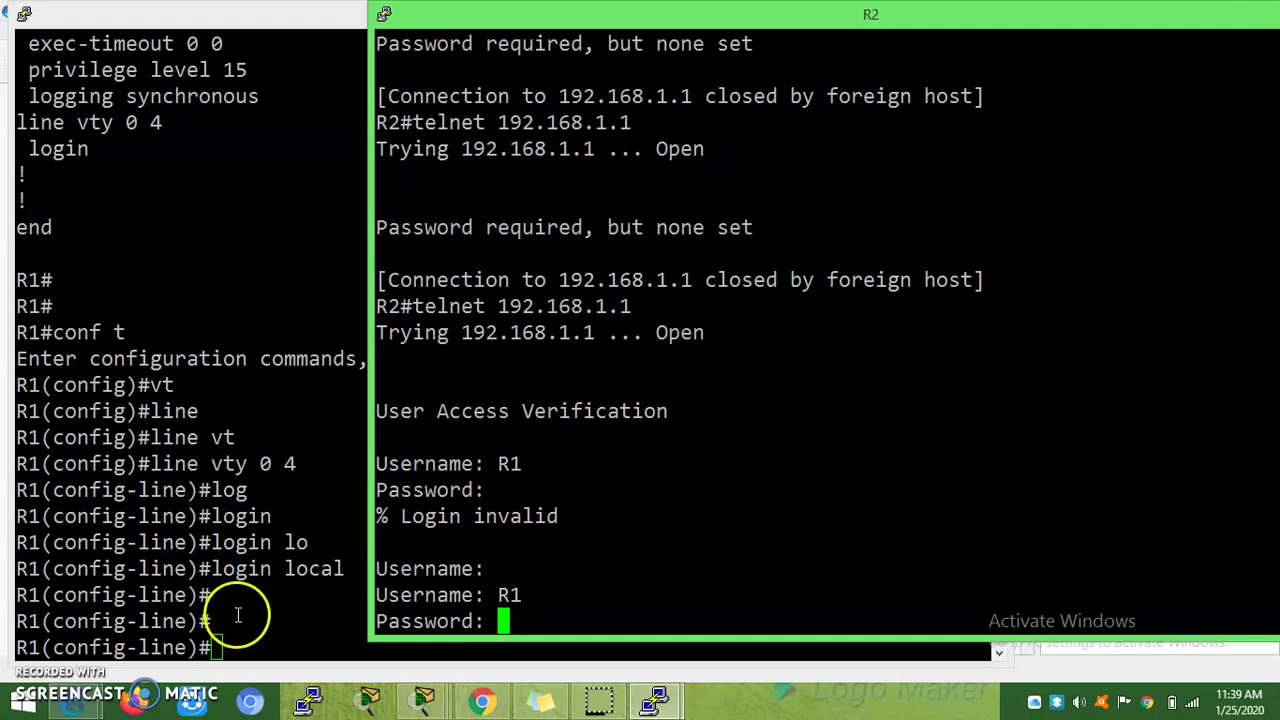
key(Return)
Step: Check R1's configured username, then log in from R2 as user R1 with its password
click(257, 542)
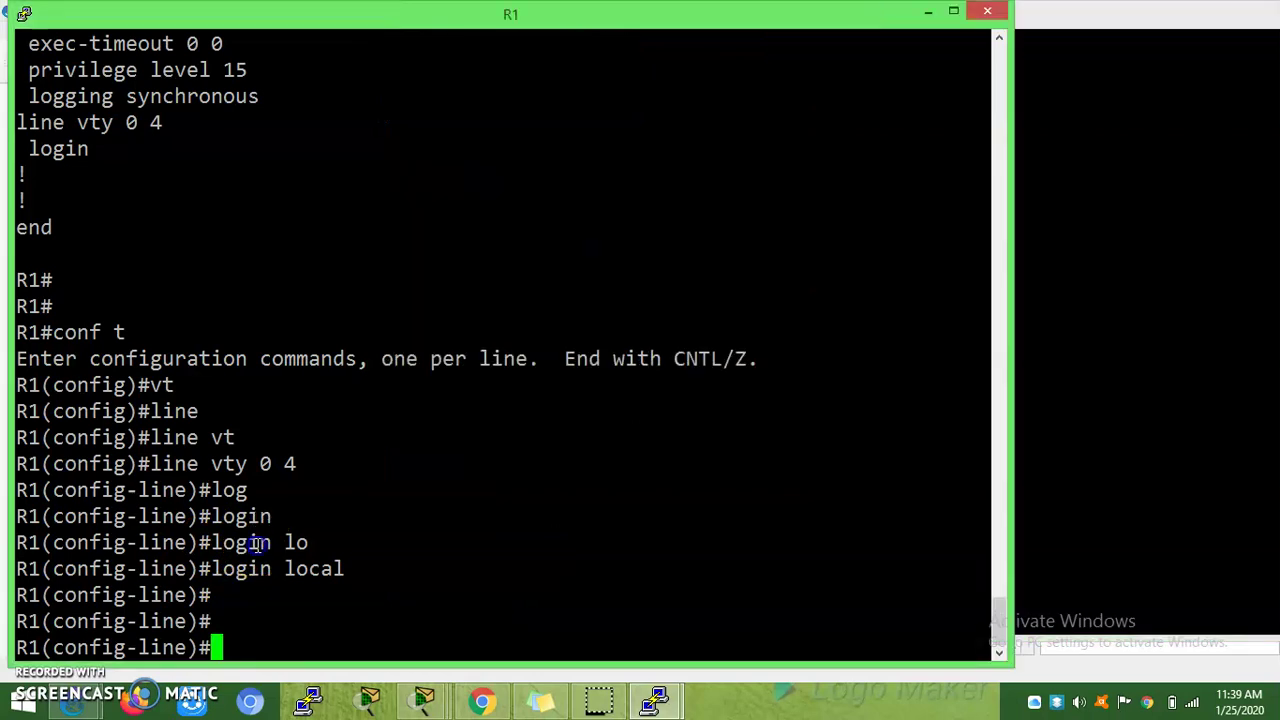
drag(1006, 625, 983, 328)
click(1148, 390)
click(1031, 476)
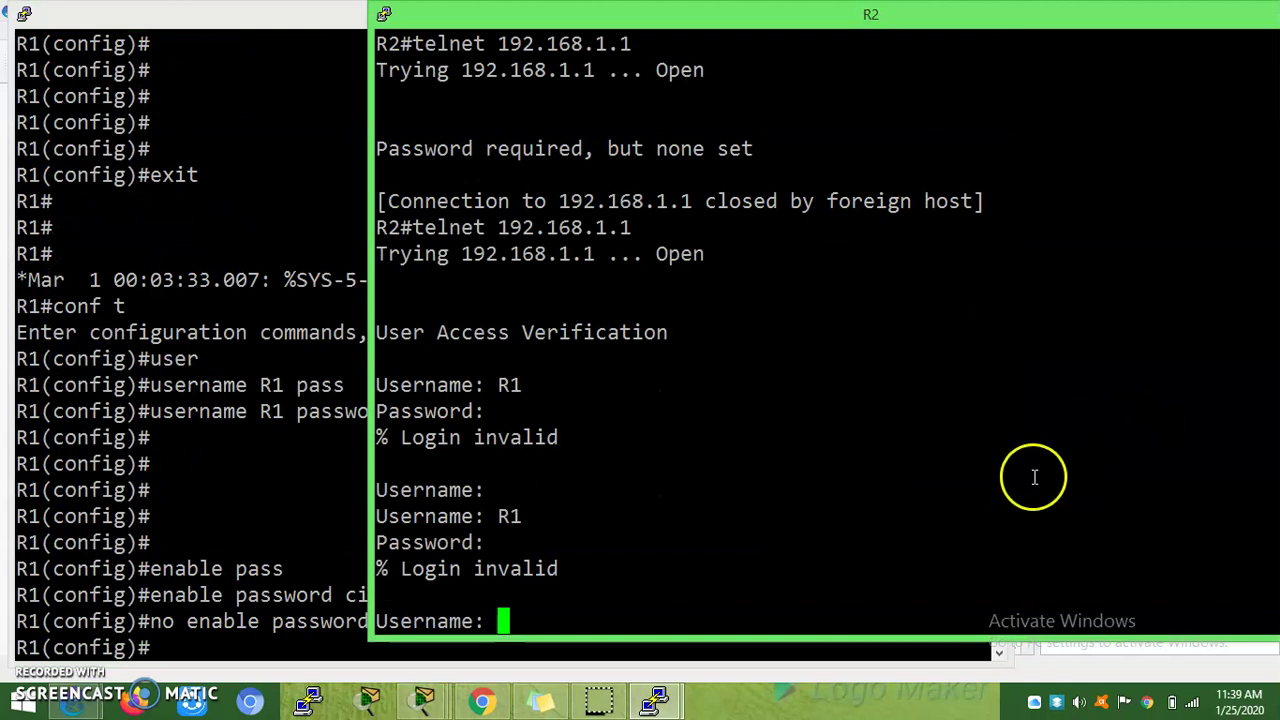
text(R1)
key(Return)
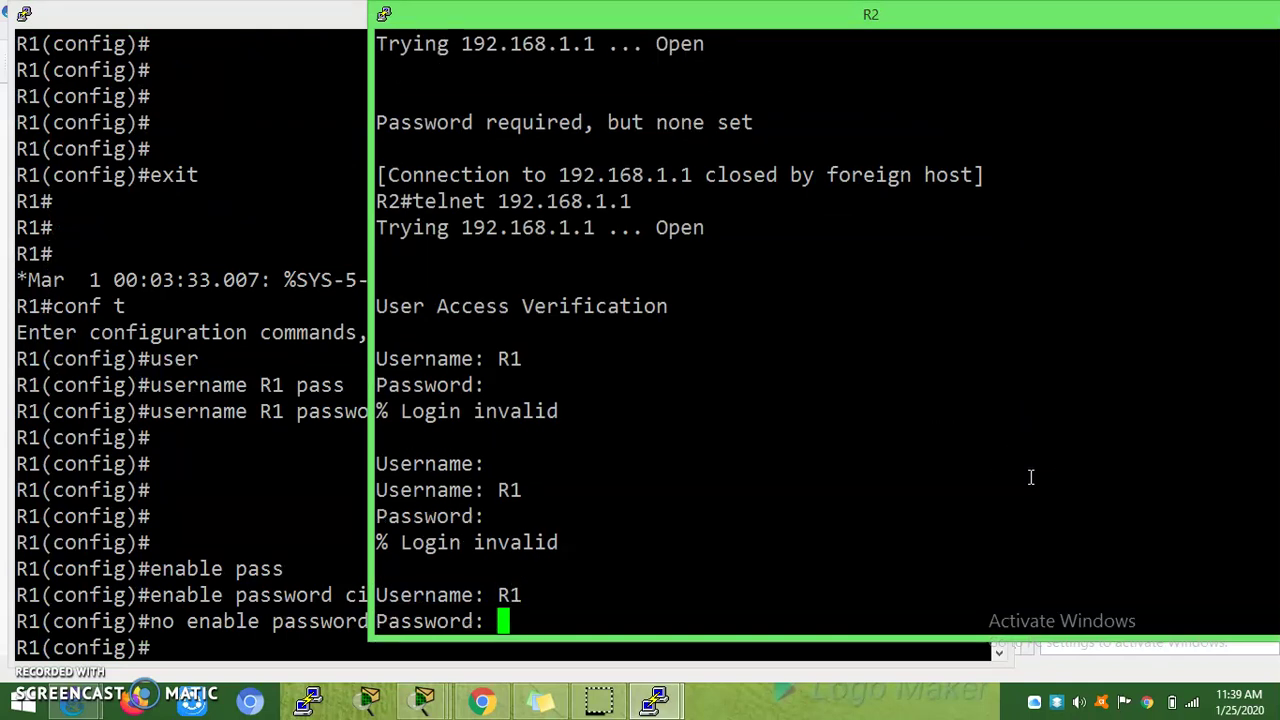
key(Return)
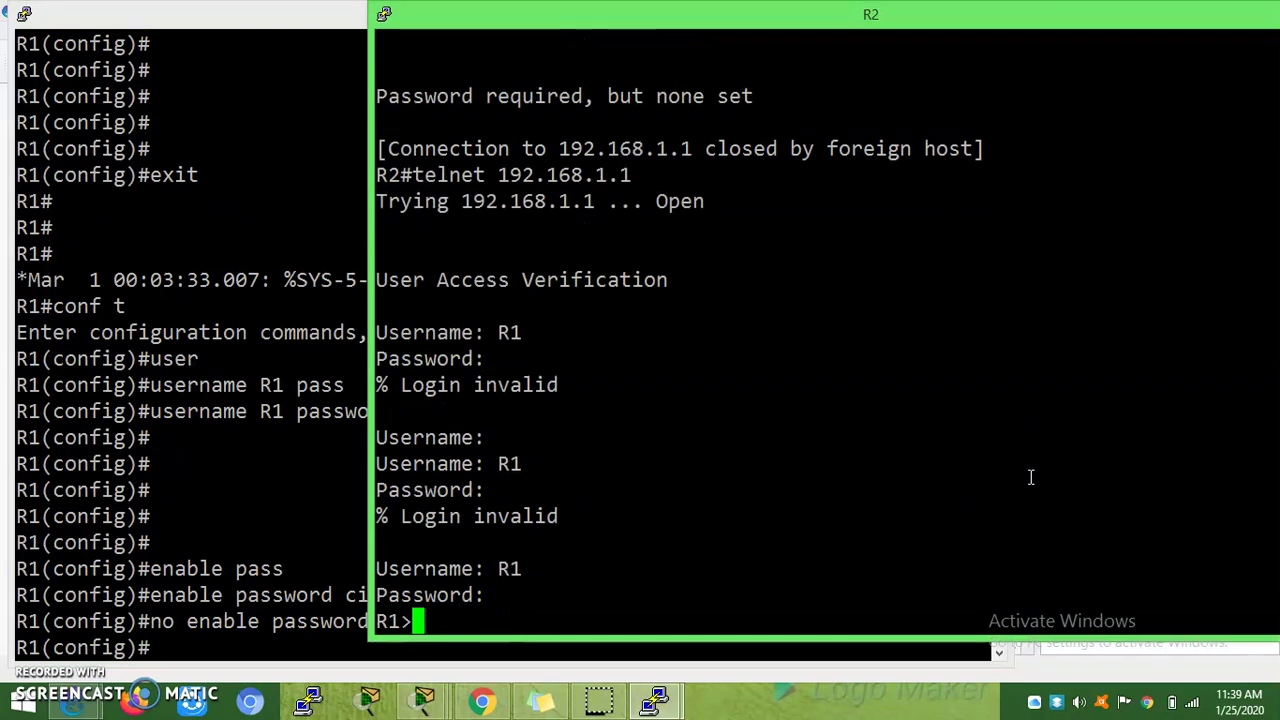
Step: Request privileged mode with 'en' and confirm it fails with '% No password set'
text(en)
key(Return)
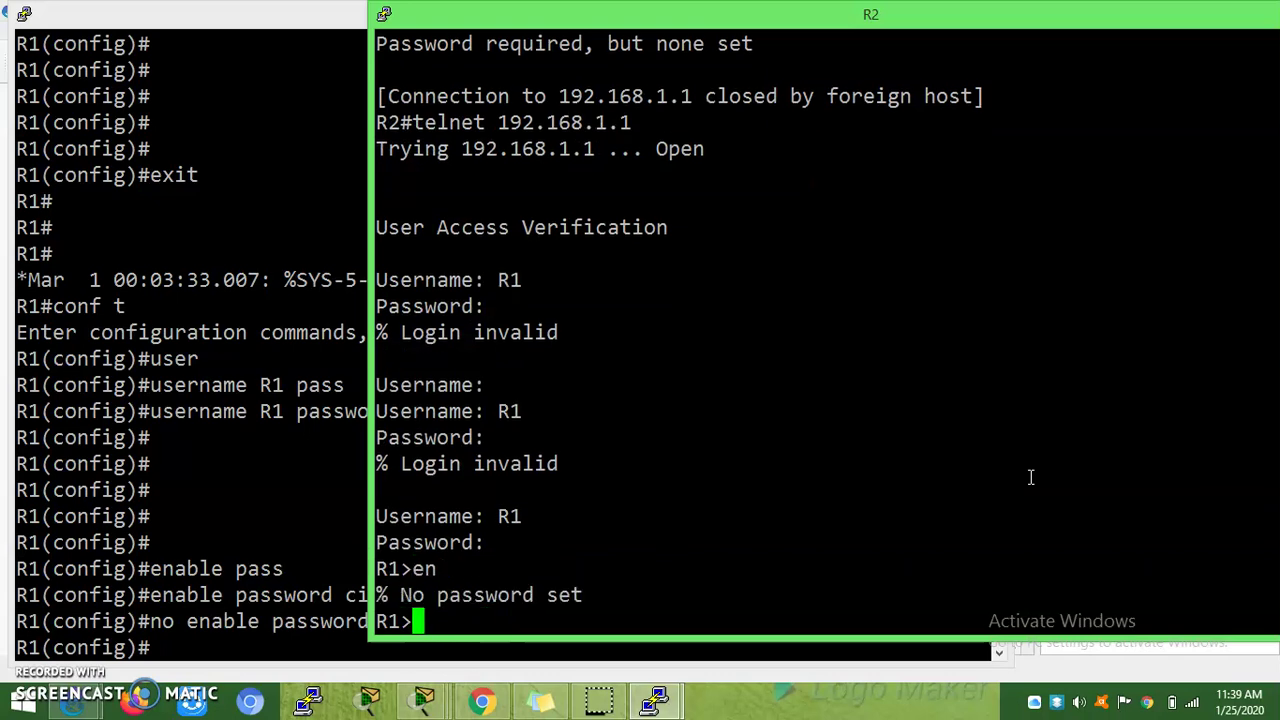
mouse_move(377, 595)
mouse_down()
mouse_move(598, 595)
mouse_move(390, 600)
mouse_up()
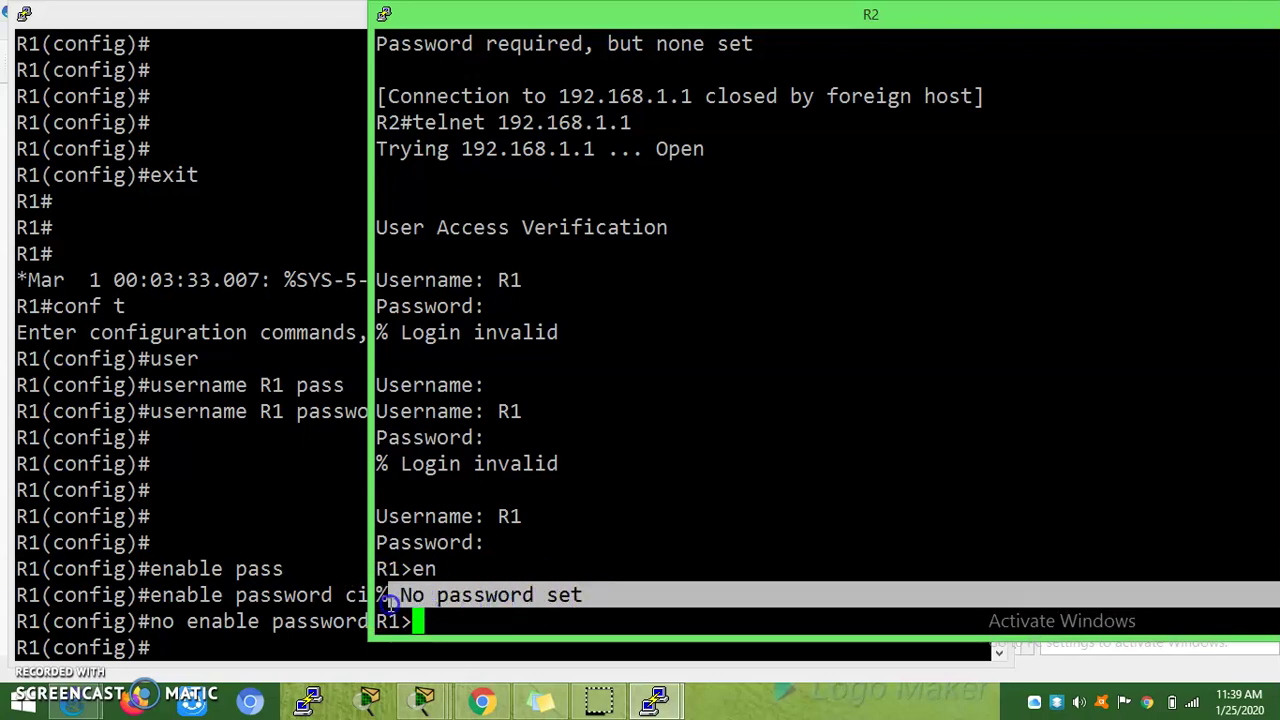
Step: Leave line configuration and set an enable password on R1
click(257, 647)
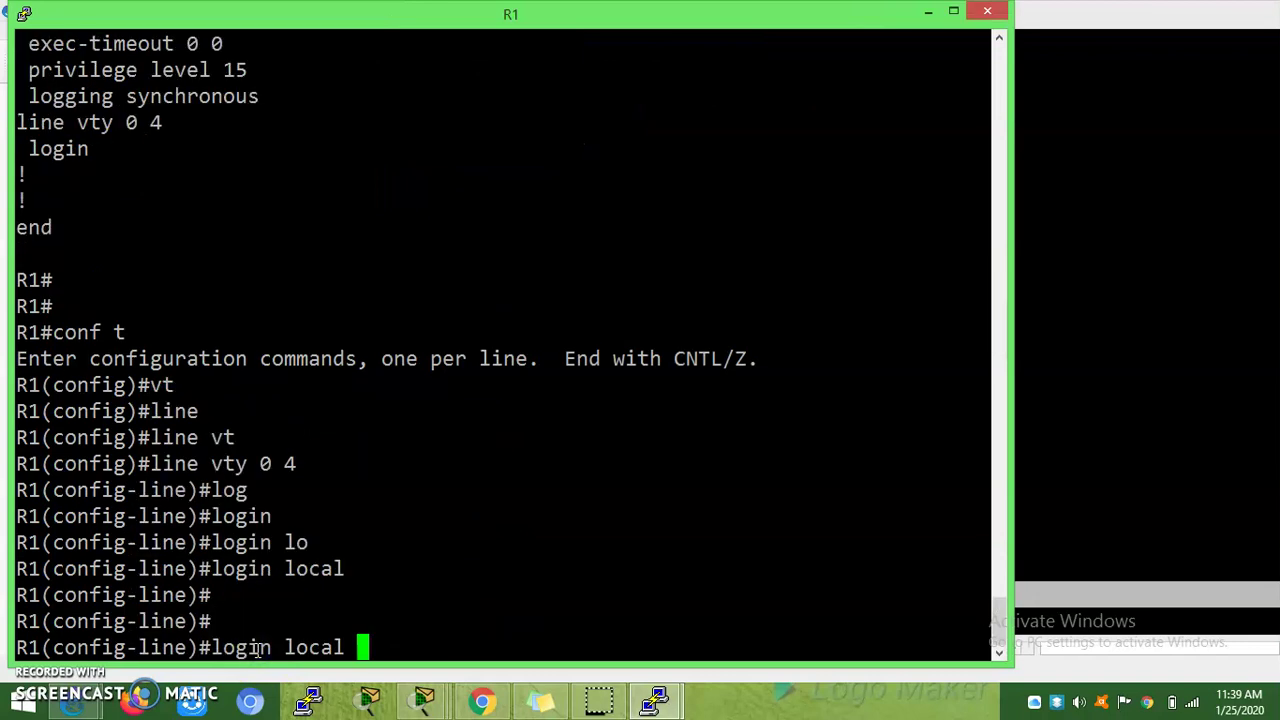
key(BackSpace)
key(BackSpace)
key(BackSpace)
key(BackSpace)
key(BackSpace)
key(BackSpace)
key(BackSpace)
key(BackSpace)
key(BackSpace)
key(BackSpace)
key(BackSpace)
key(BackSpace)
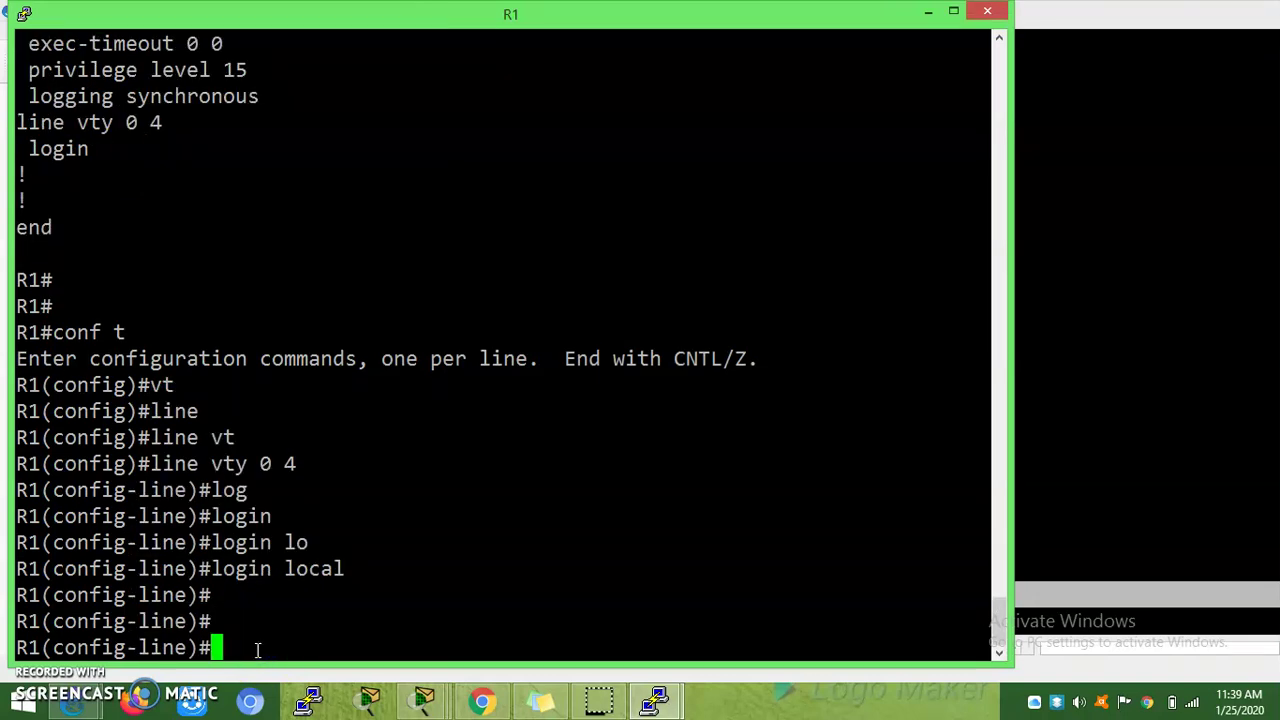
text(enab;e)
key(BackSpace)
key(BackSpace)
text(le )
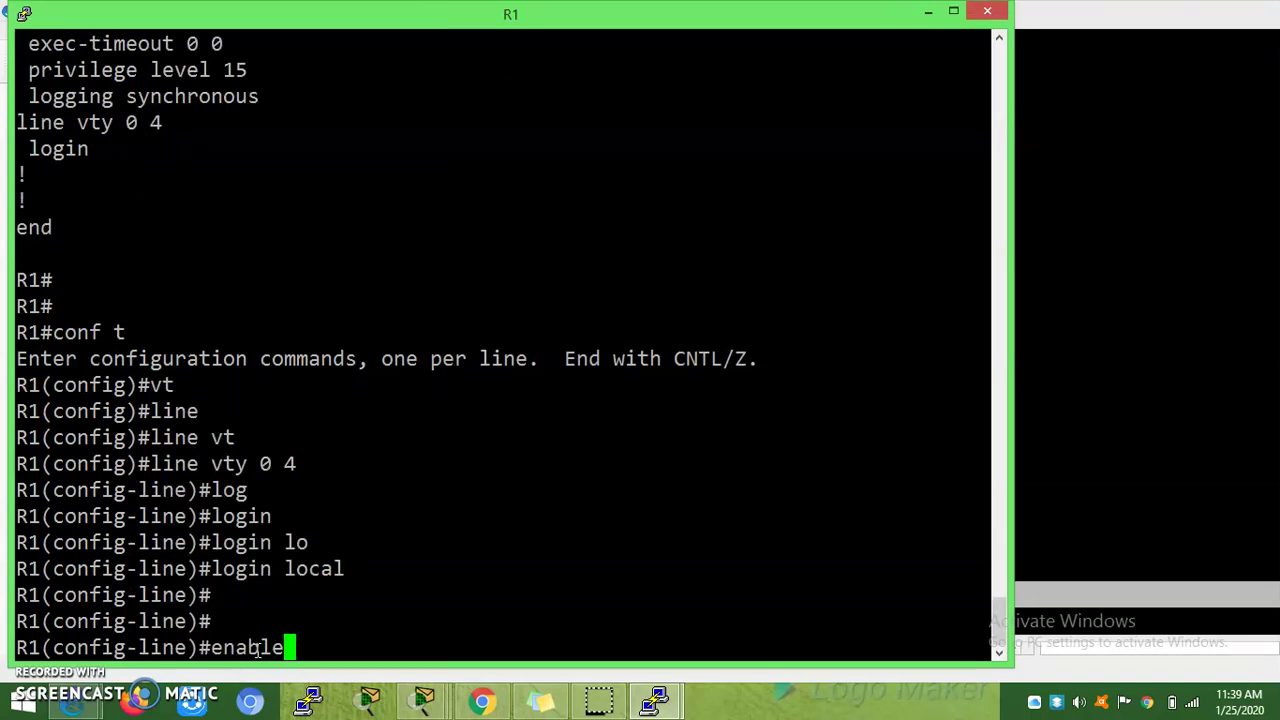
text(pas)
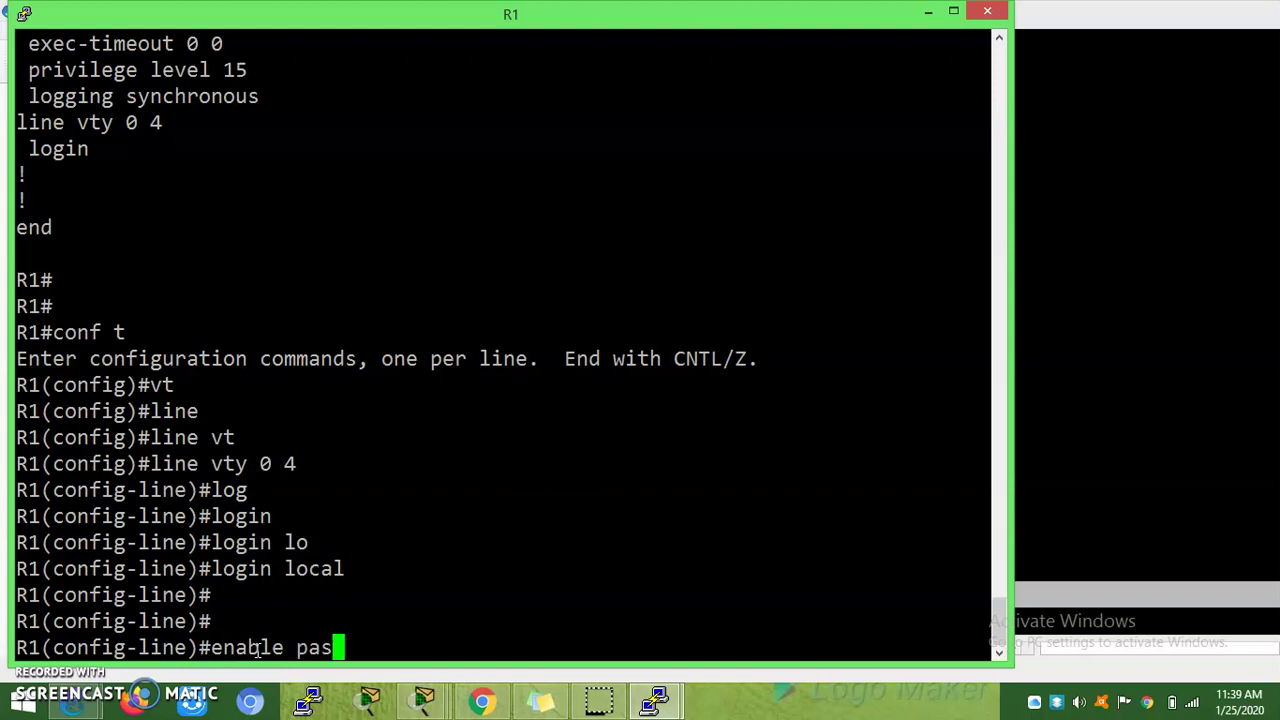
key(BackSpace)
key(BackSpace)
key(BackSpace)
key(BackSpace)
key(BackSpace)
key(BackSpace)
key(BackSpace)
key(BackSpace)
key(BackSpace)
key(BackSpace)
text(exi)
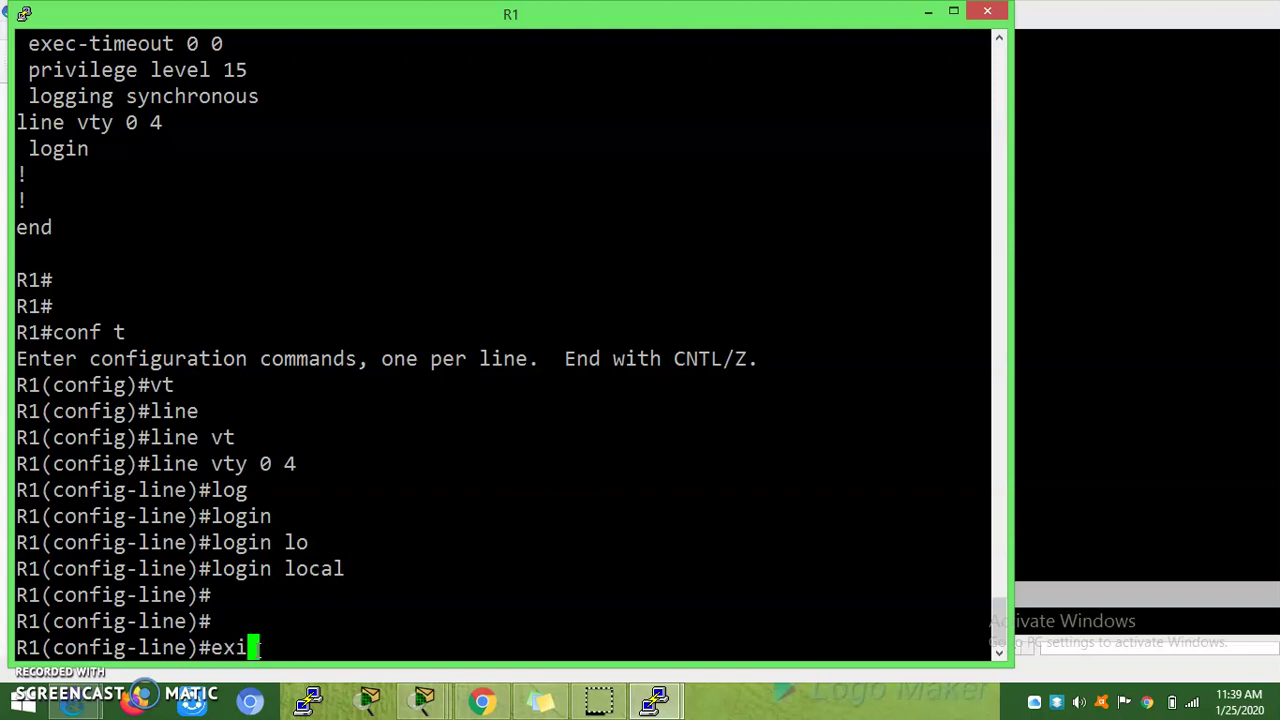
text(t)
key(Return)
key(Return)
key(Return)
text(enab)
key(Tab)
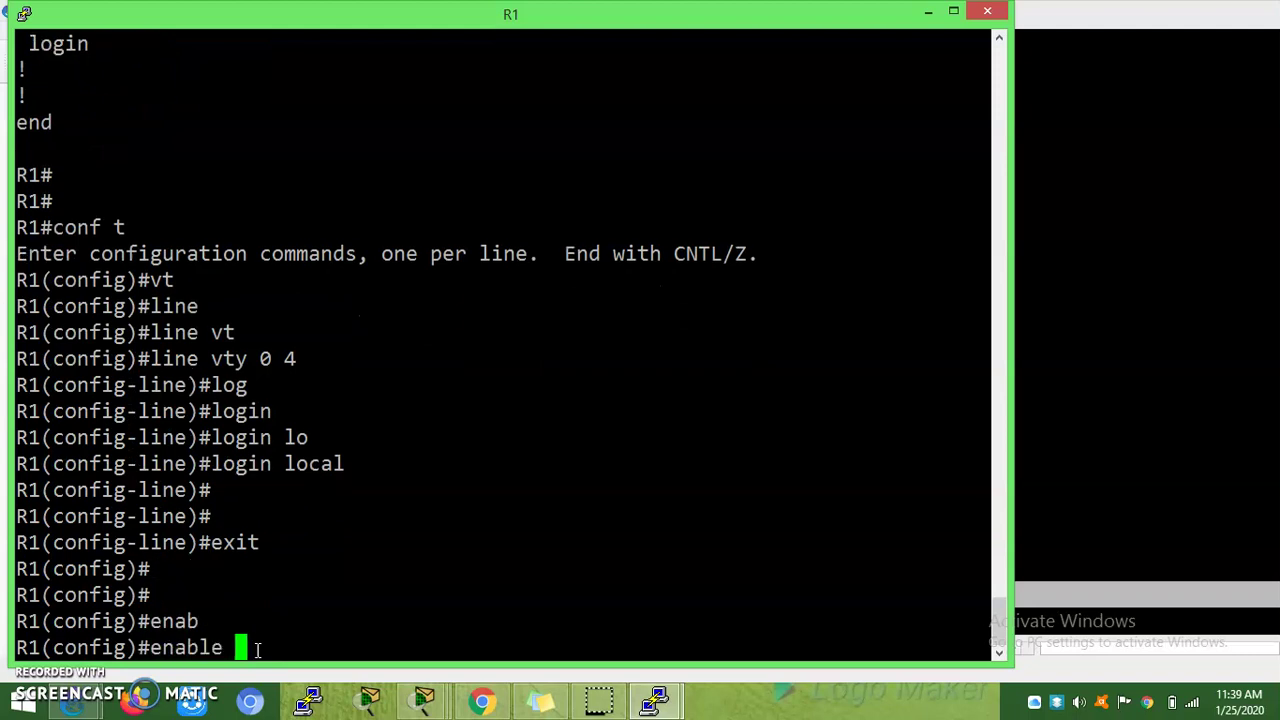
text(pass)
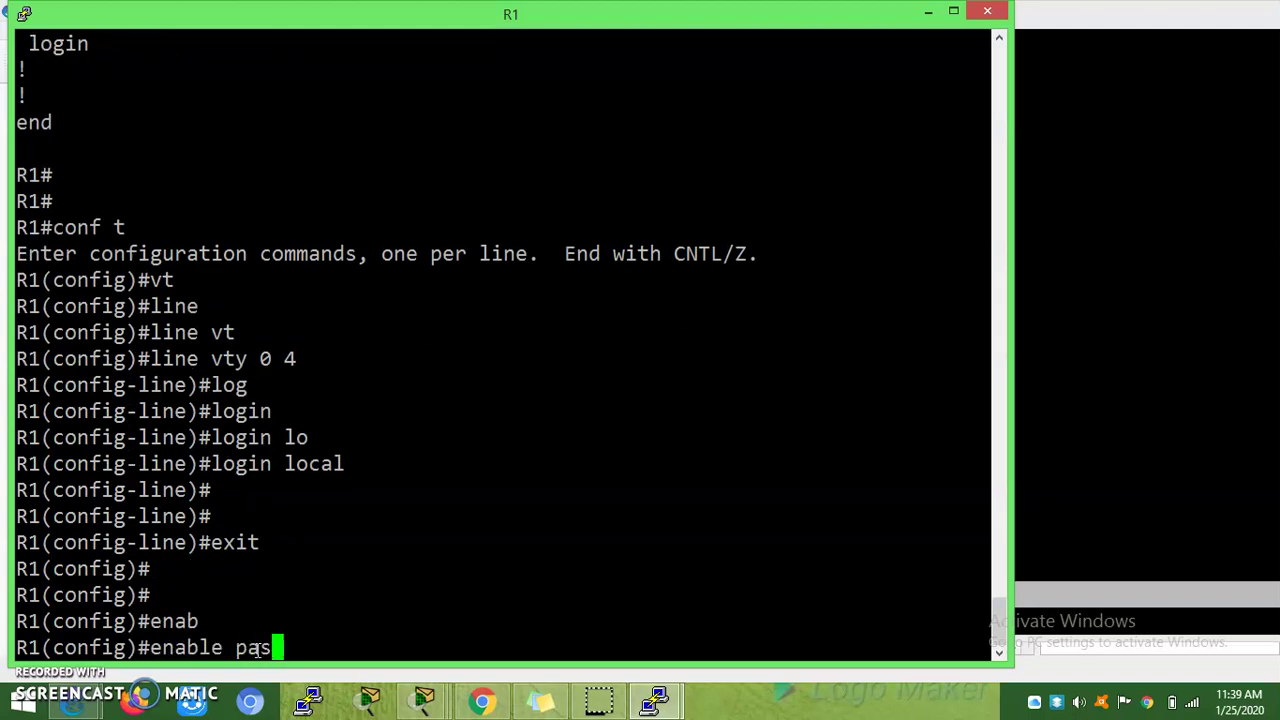
key(Tab)
text(cisco123)
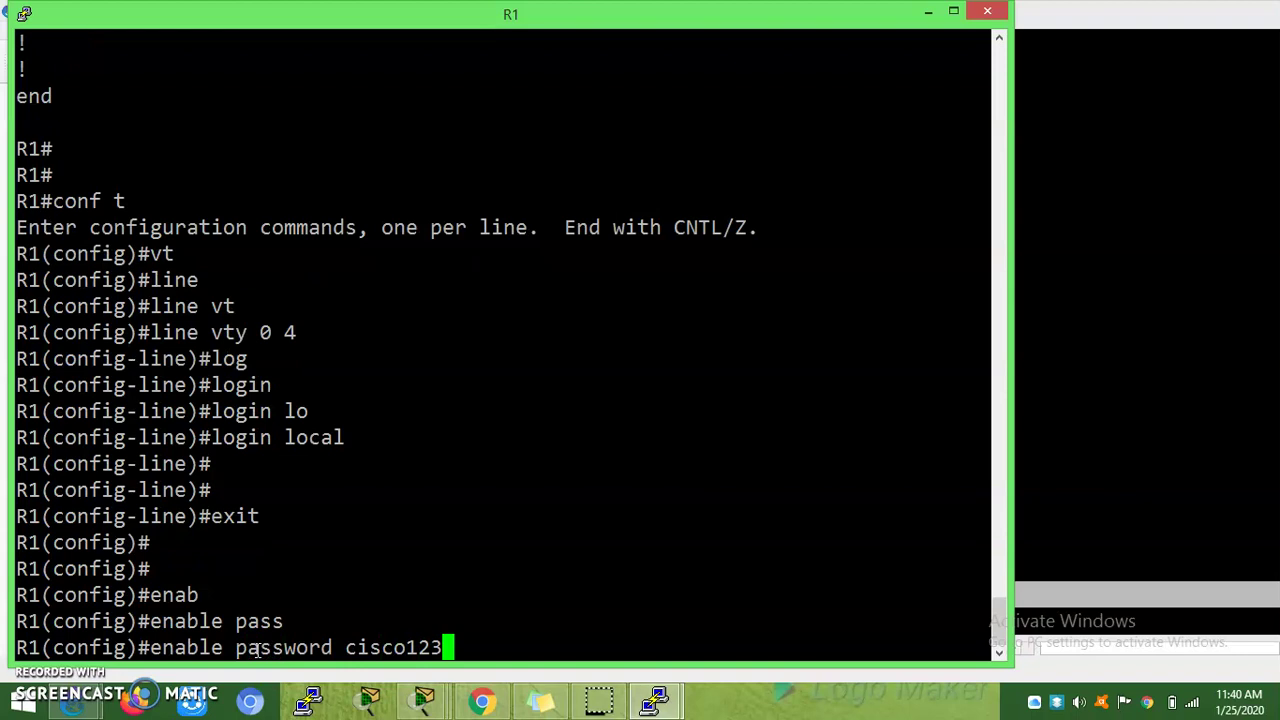
key(Return)
Step: In R2's telnet session, enter 'en' and the enable password to reach the R1# prompt
click(1125, 508)
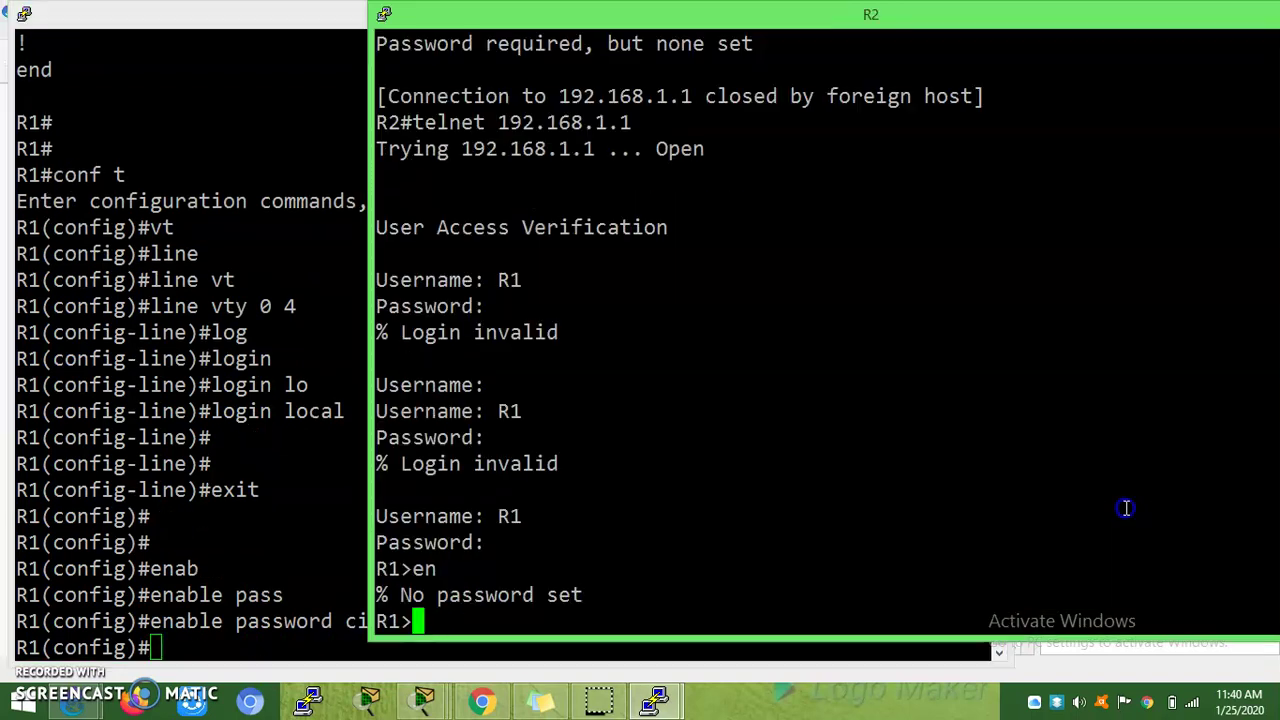
text(en)
key(Return)
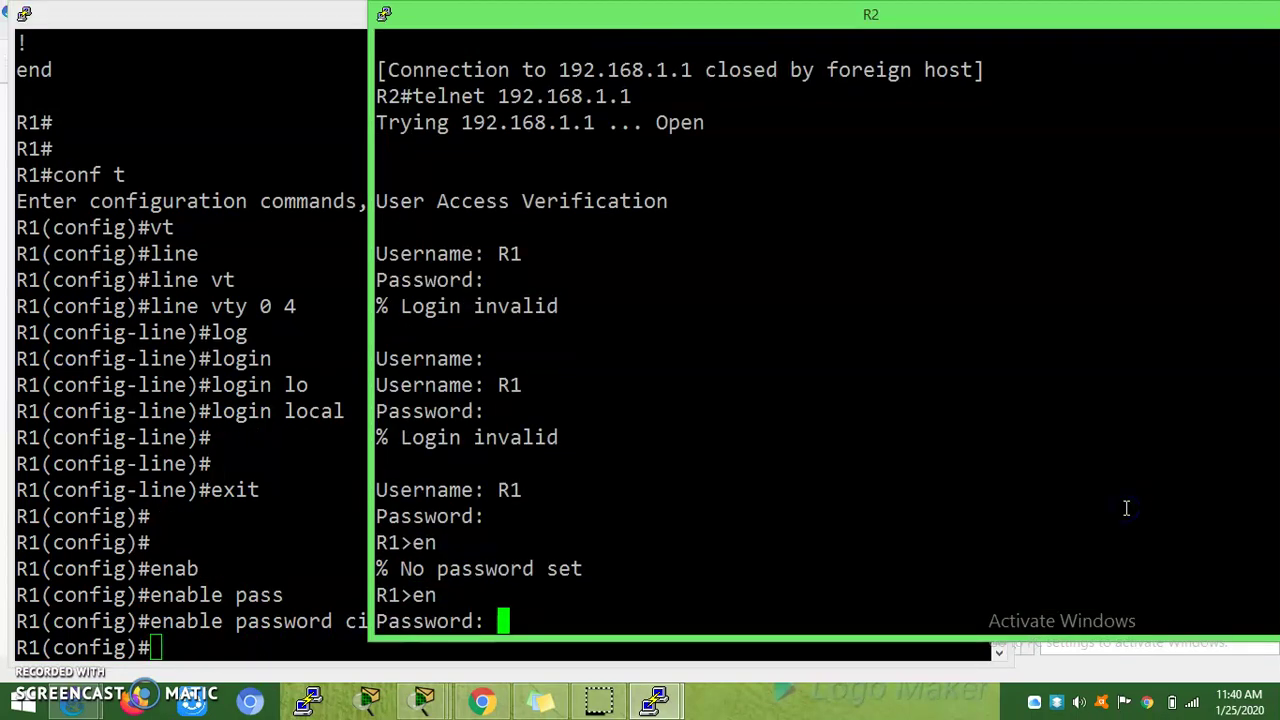
key(Return)
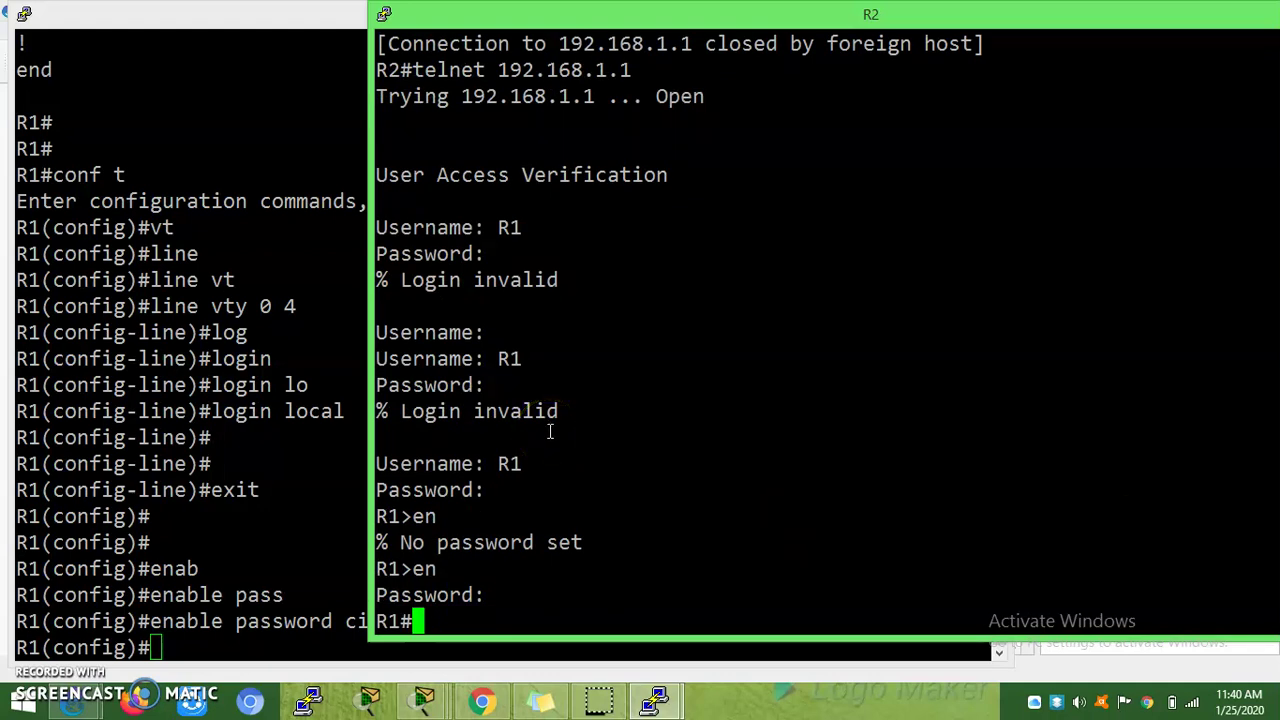
click(318, 387)
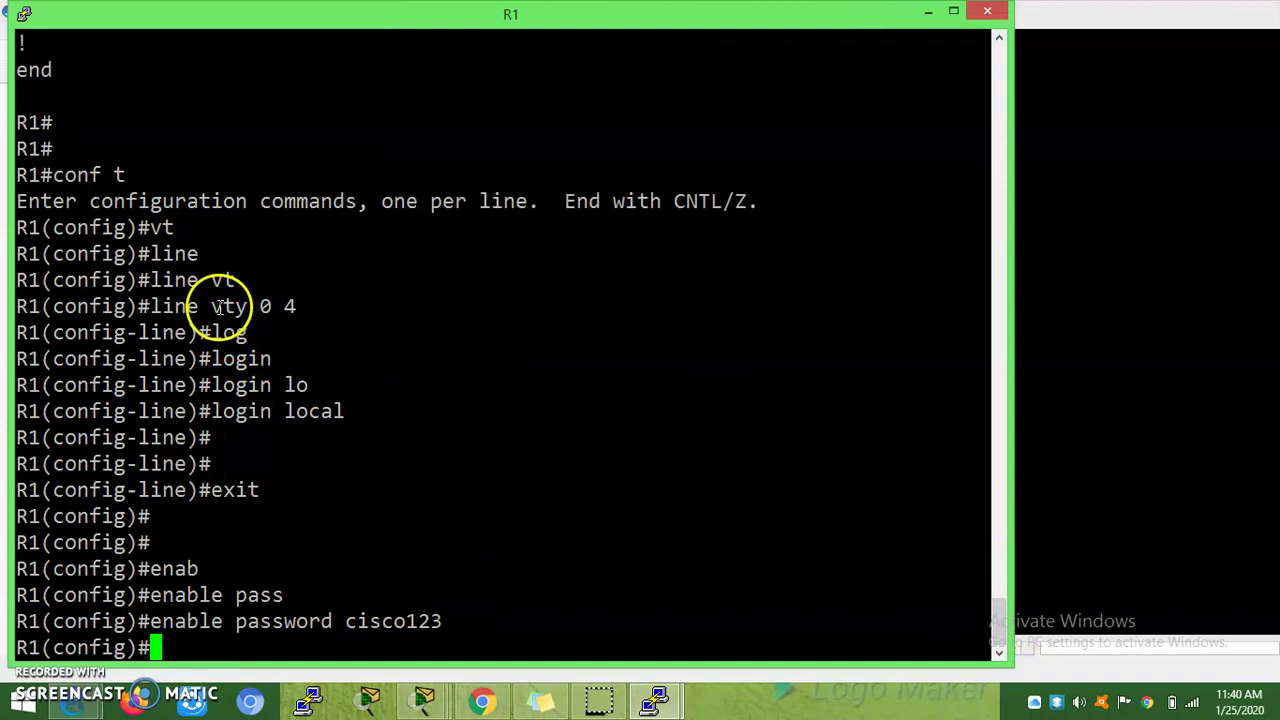
drag(211, 306, 296, 306)
drag(211, 411, 363, 410)
click(363, 410)
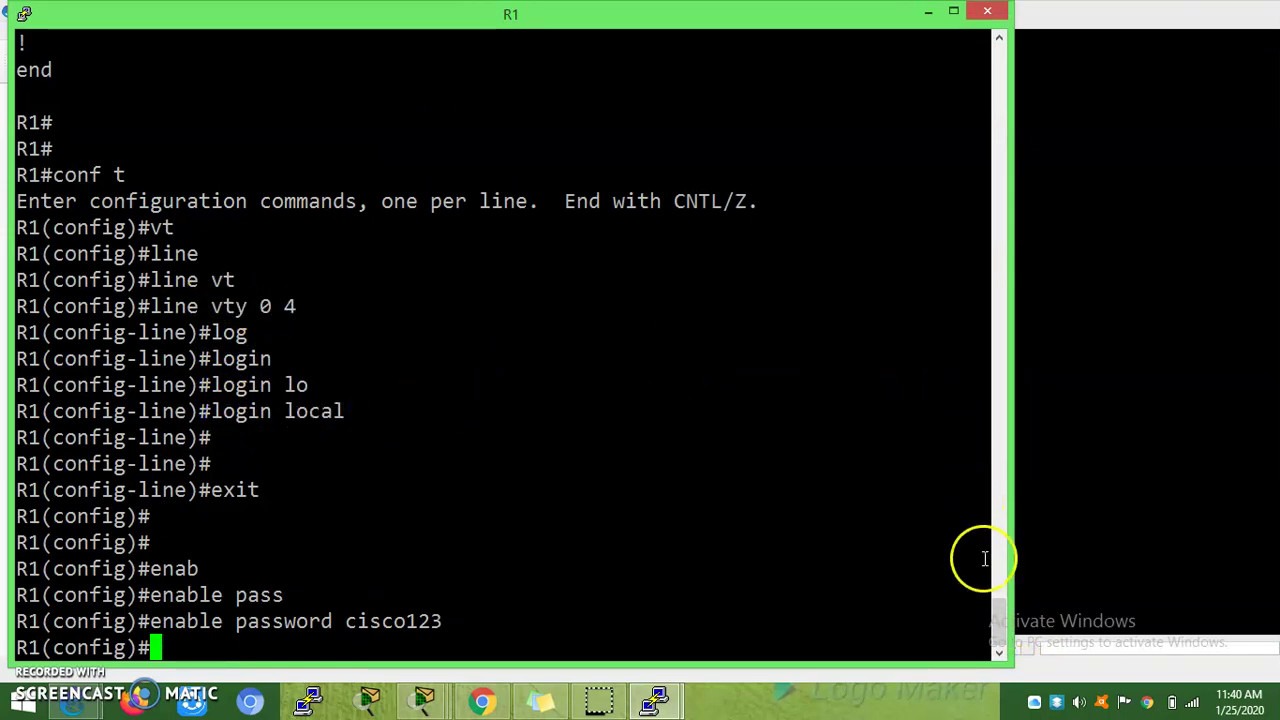
mouse_move(999, 630)
mouse_down()
mouse_move(1002, 607)
mouse_move(997, 648)
mouse_up()
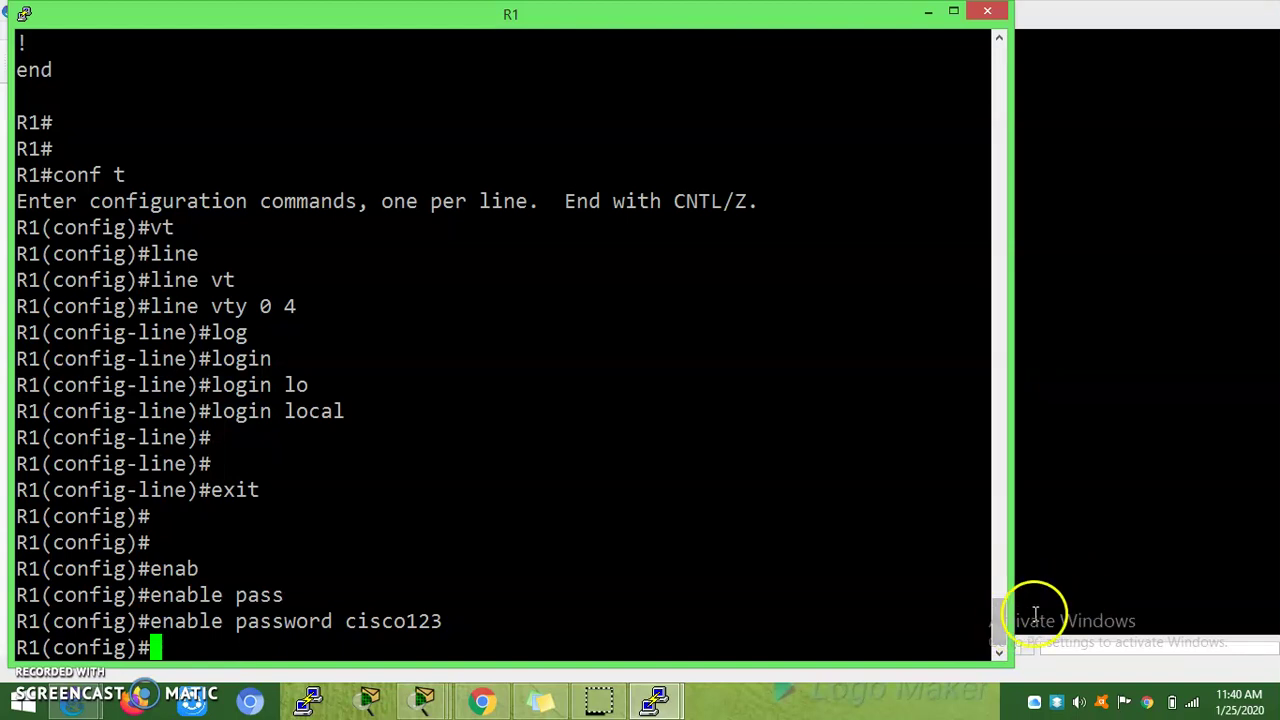
Step: From R2, run 'ssh -l' to 192.168.1.1 and see the connection refused
click(1098, 562)
text(ssh )
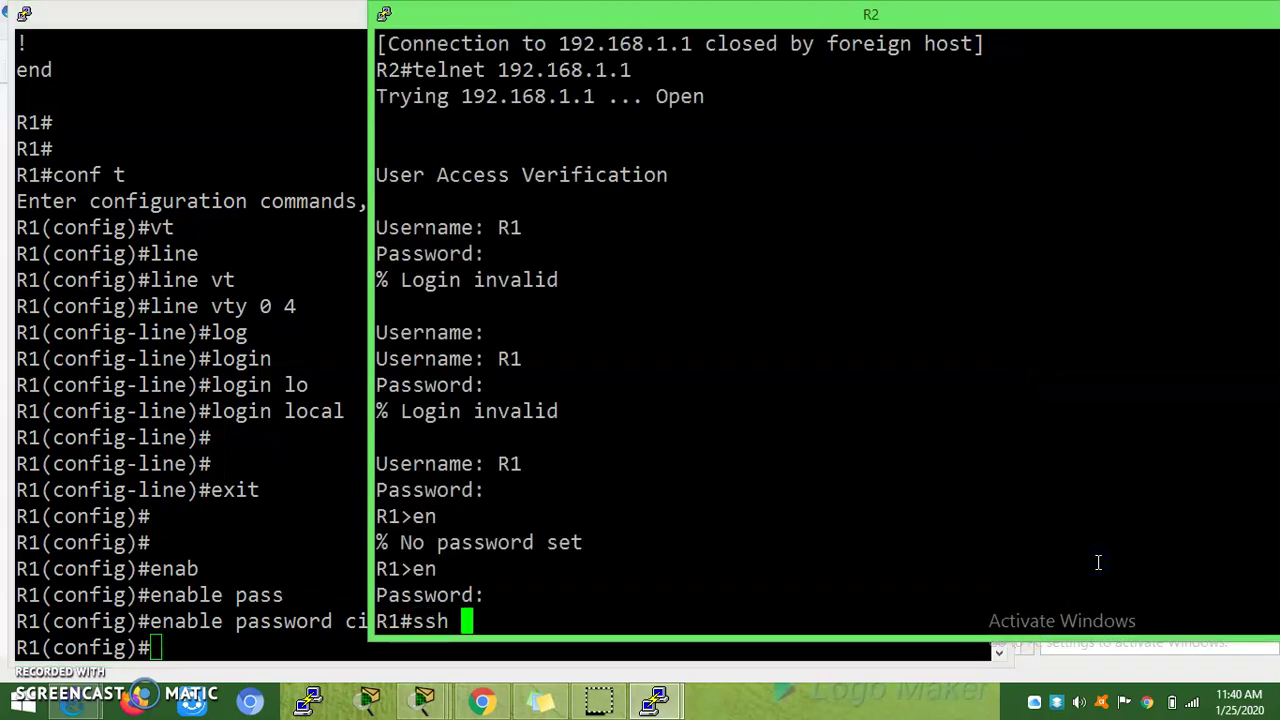
text(-l)
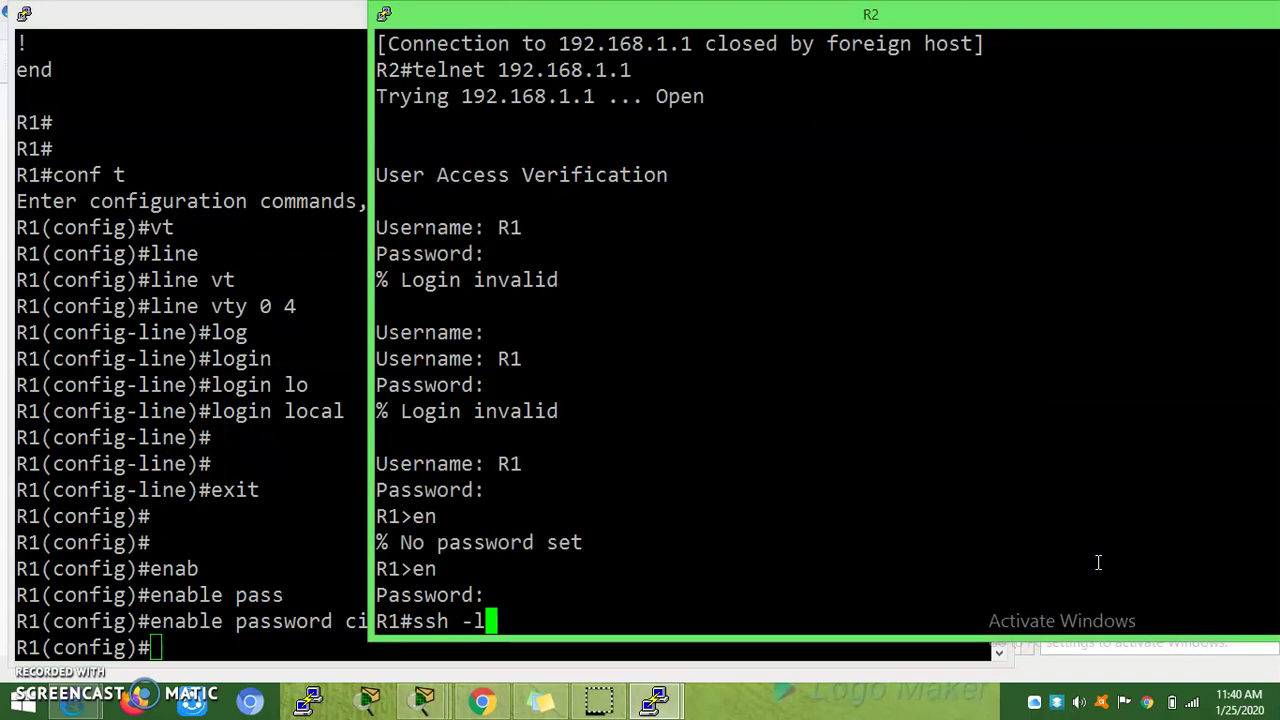
text( cisco)
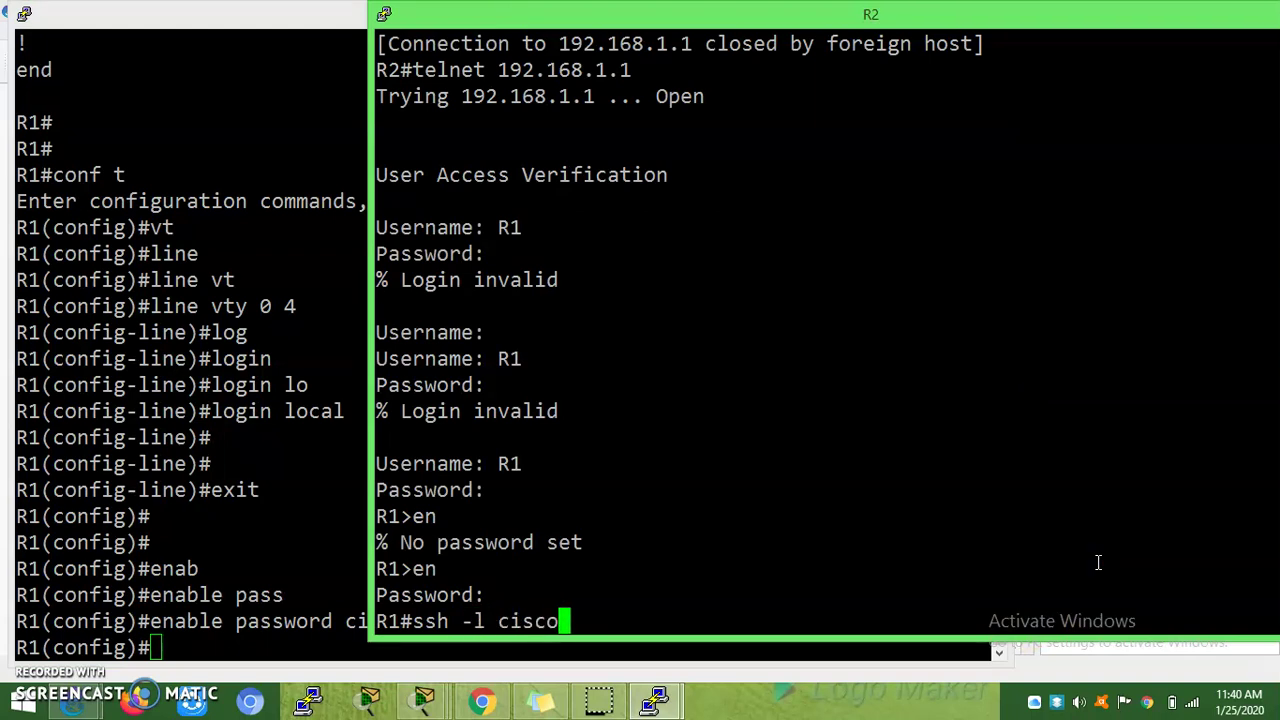
text( 192.168.)
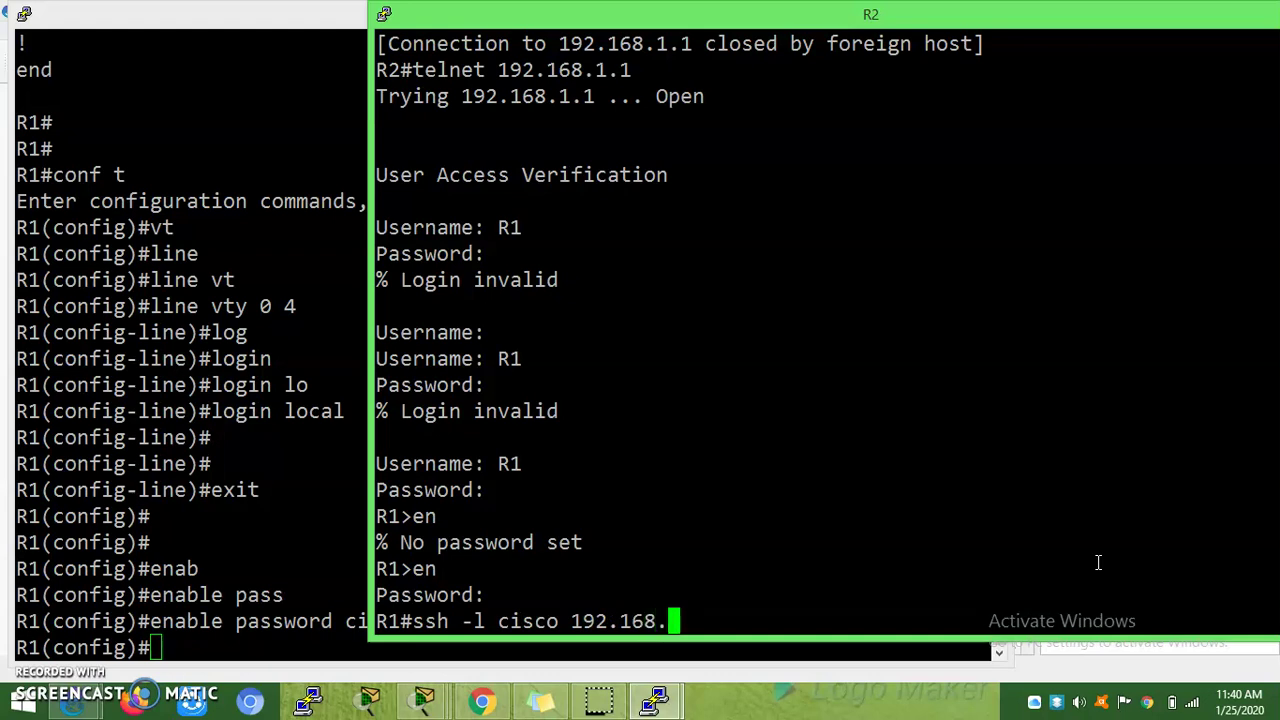
text(1.1)
key(Return)
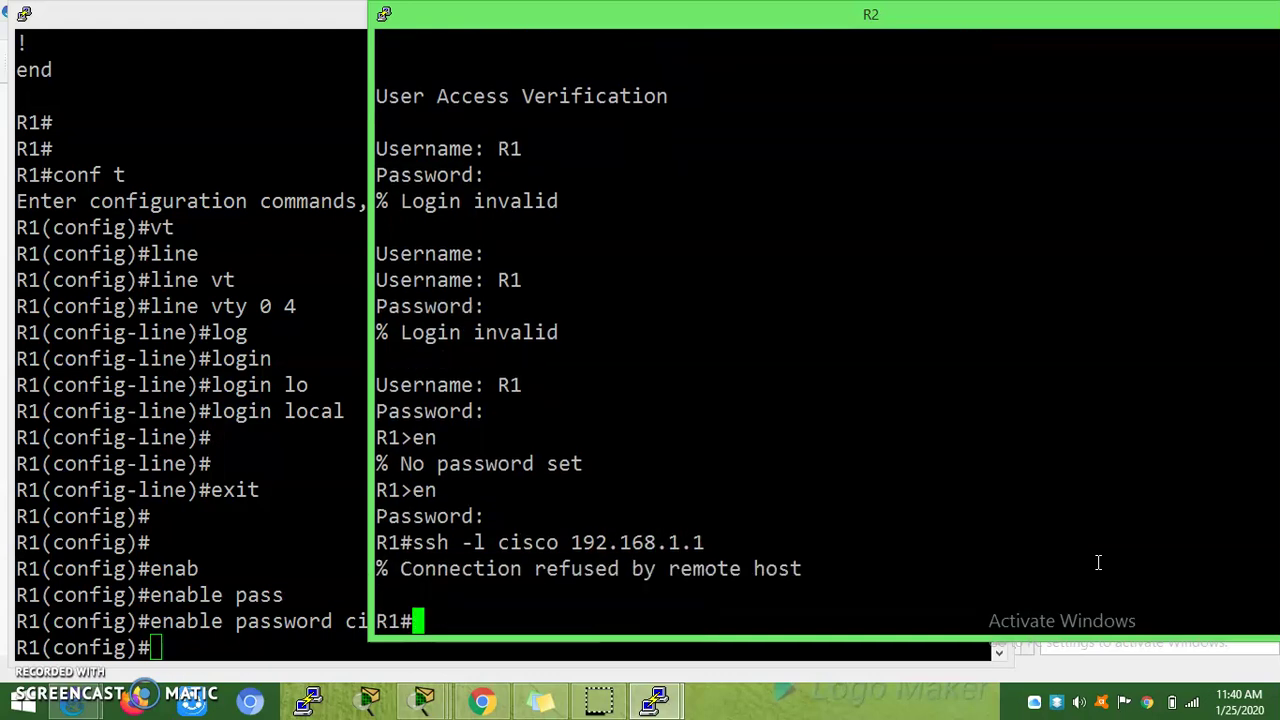
drag(829, 571, 422, 570)
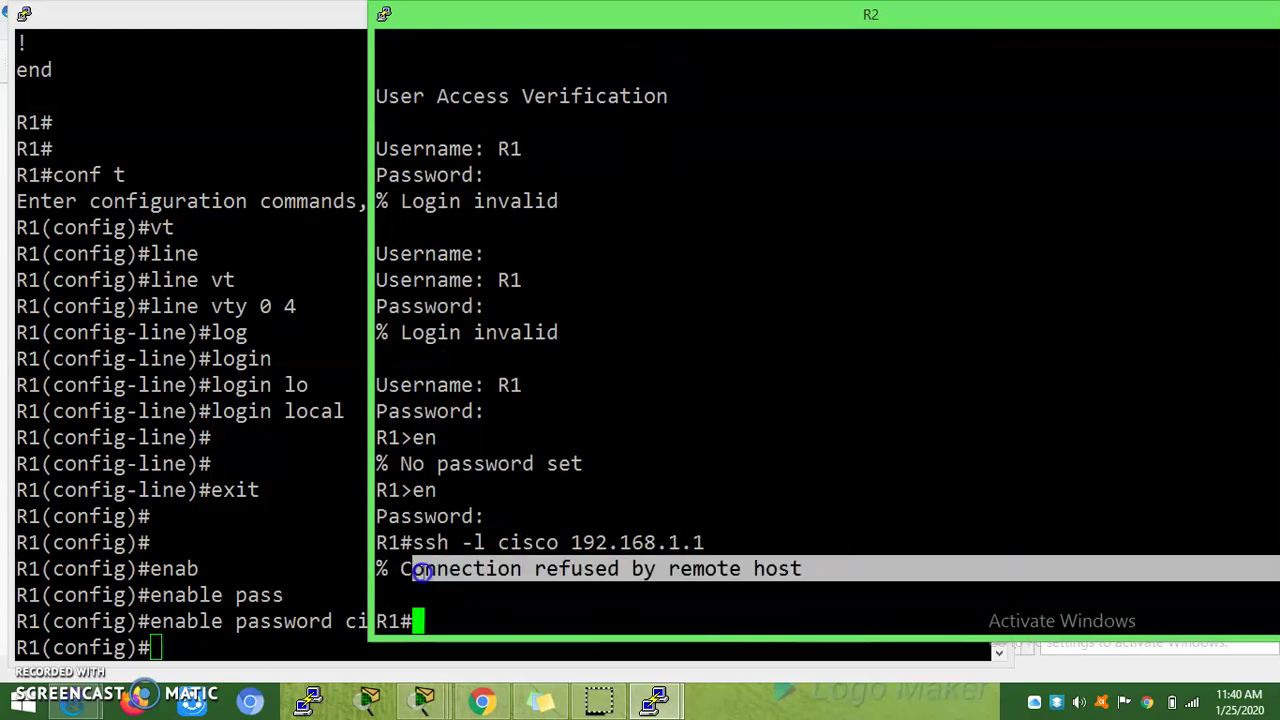
Step: Exit configuration on R1, run 'show ssh', and copy the no SSH server connections output
click(241, 632)
text(exit)
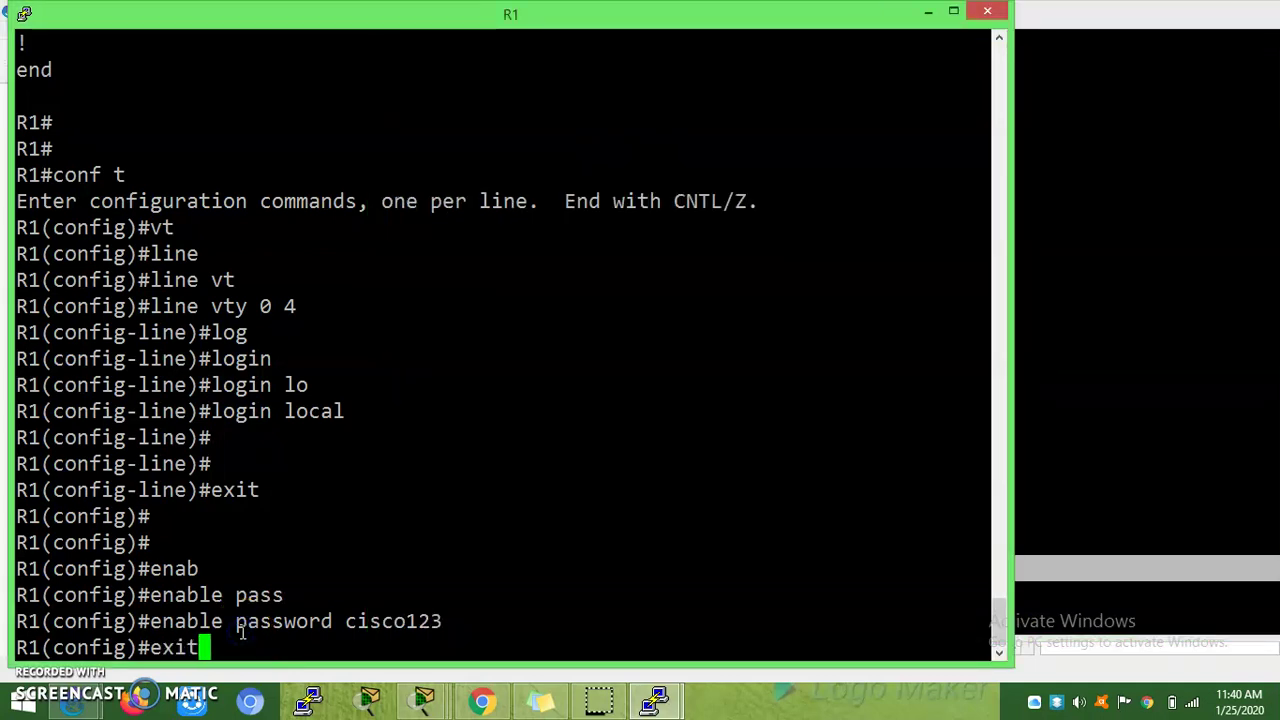
key(Return)
key(Return)
key(Return)
text(sh ss)
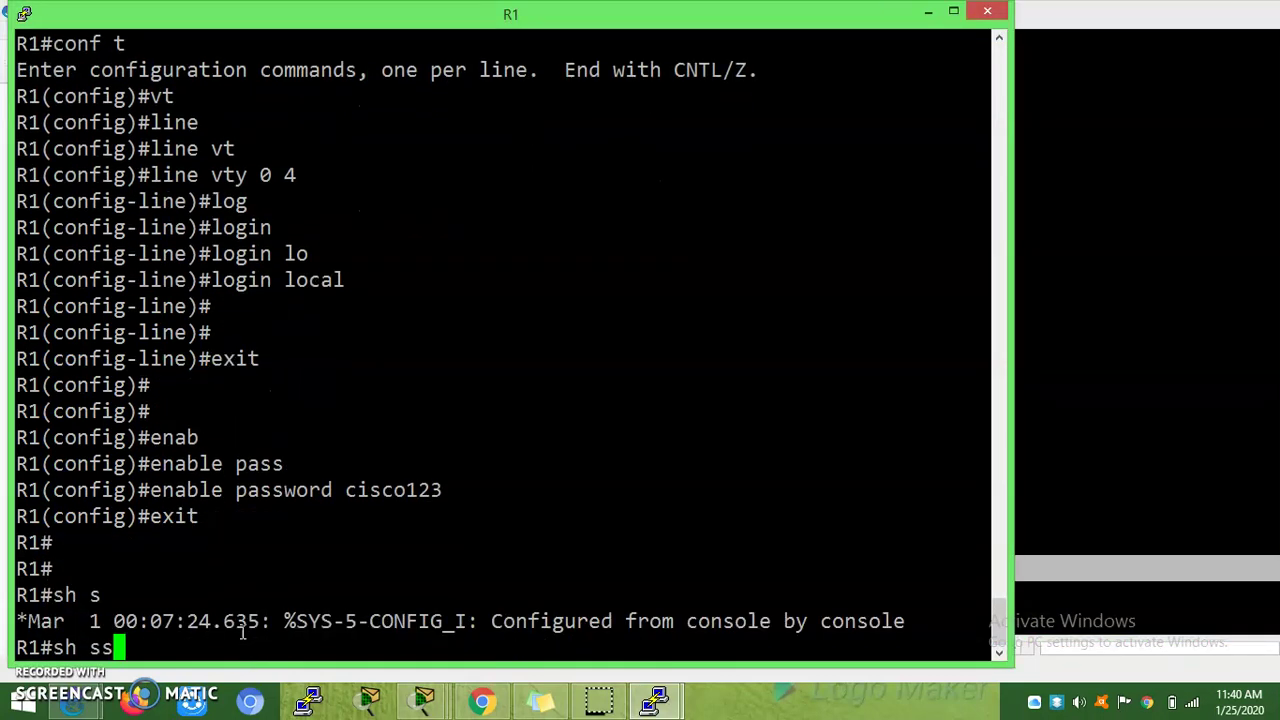
text(h)
key(Tab)
key(Return)
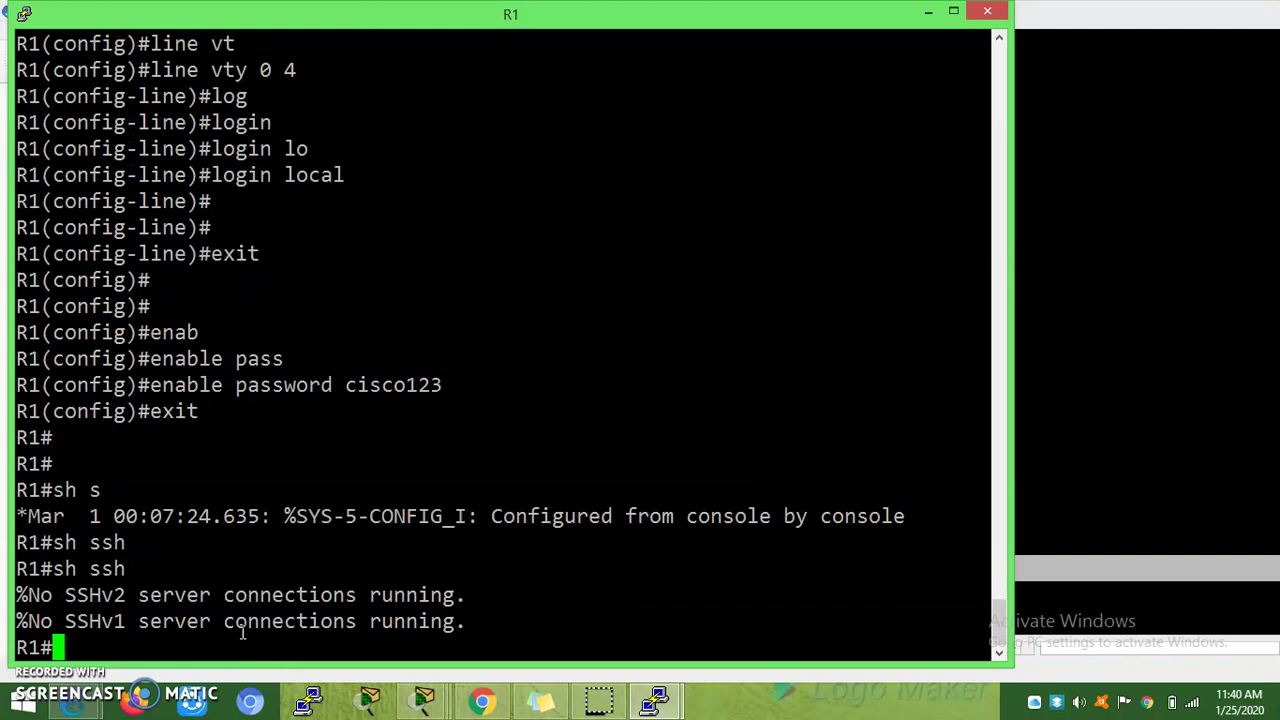
drag(18, 594, 465, 621)
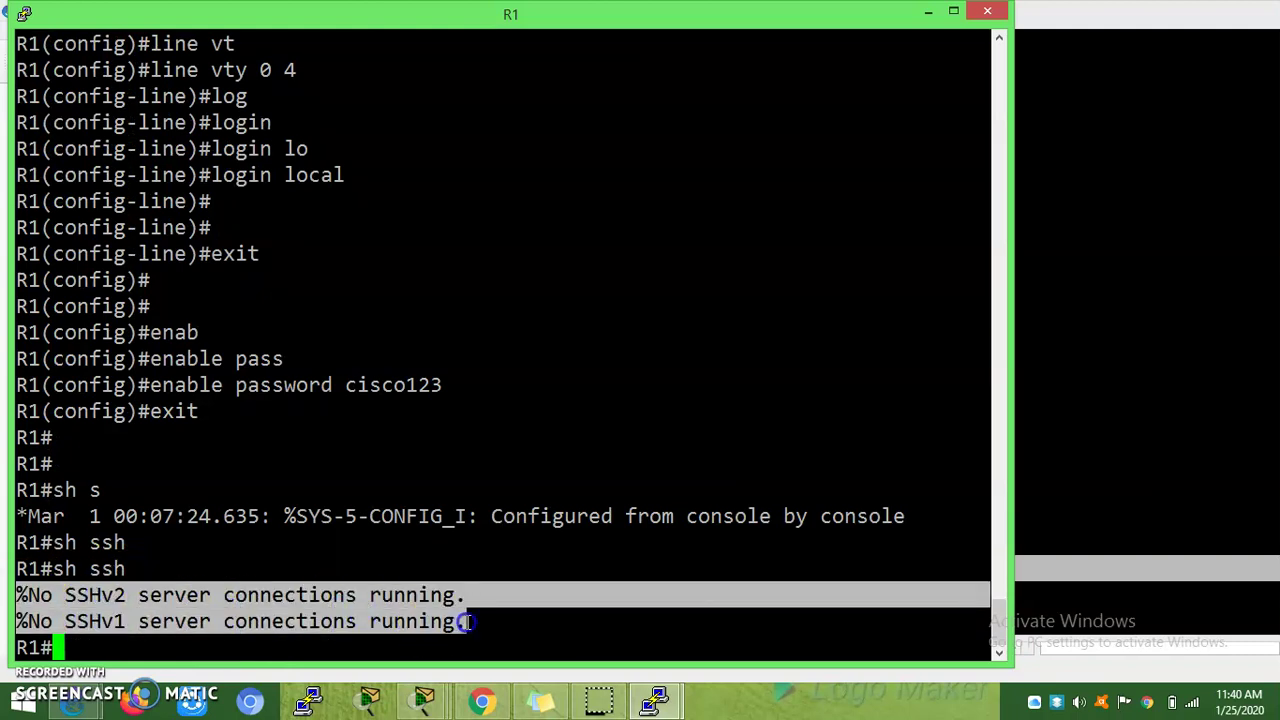
right_click(520, 618)
click(1046, 484)
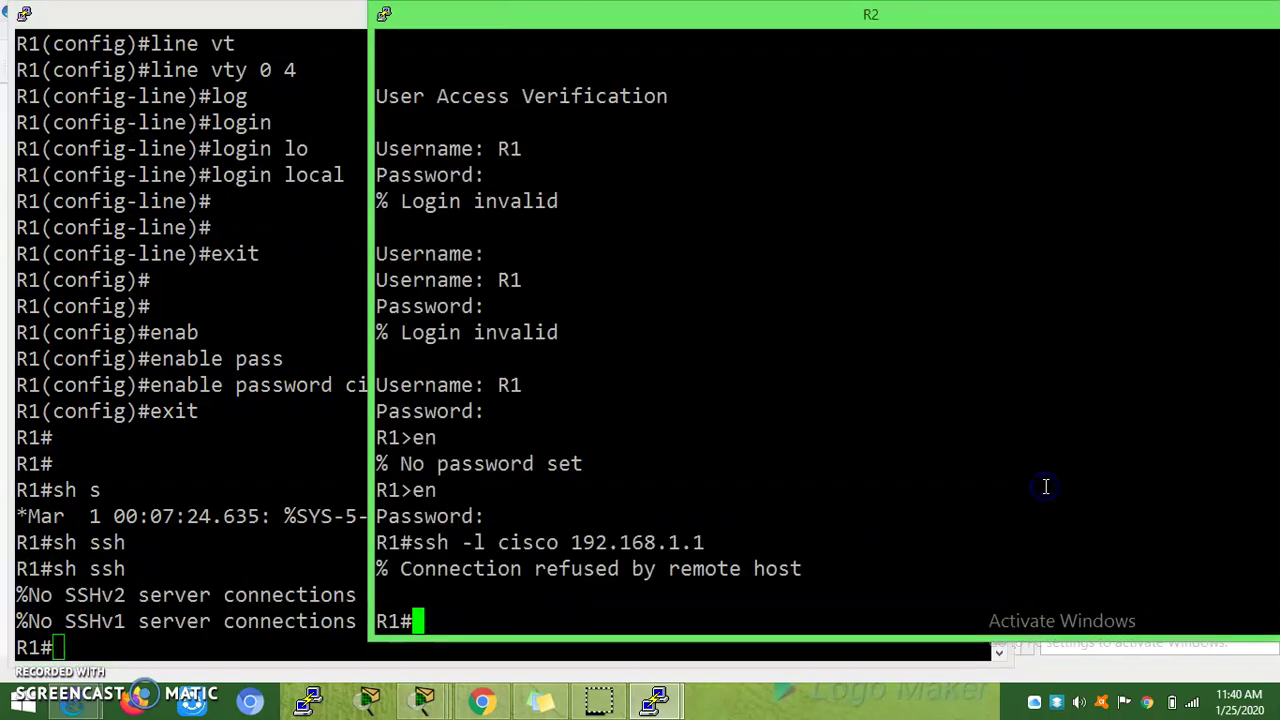